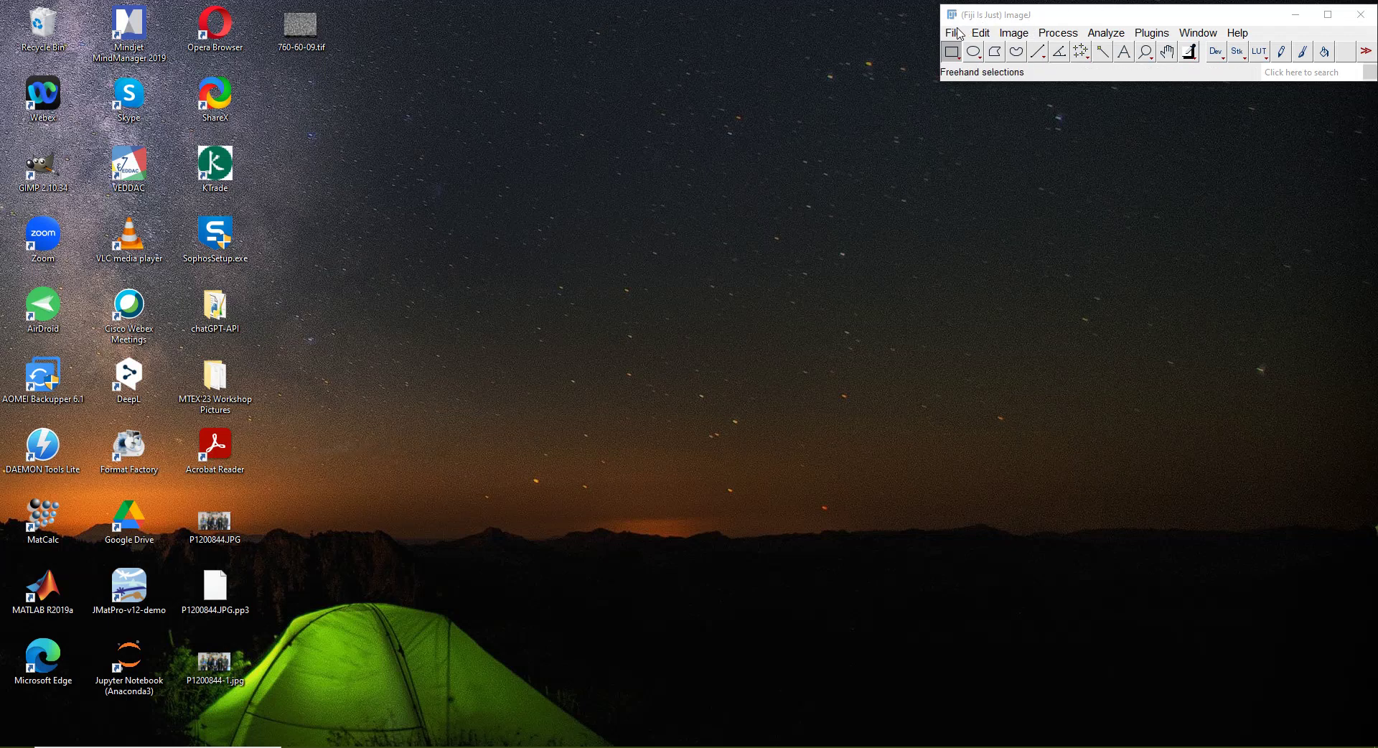
Open the SEM micrograph 760-60-09.tif from the Desktop folder
click(954, 33)
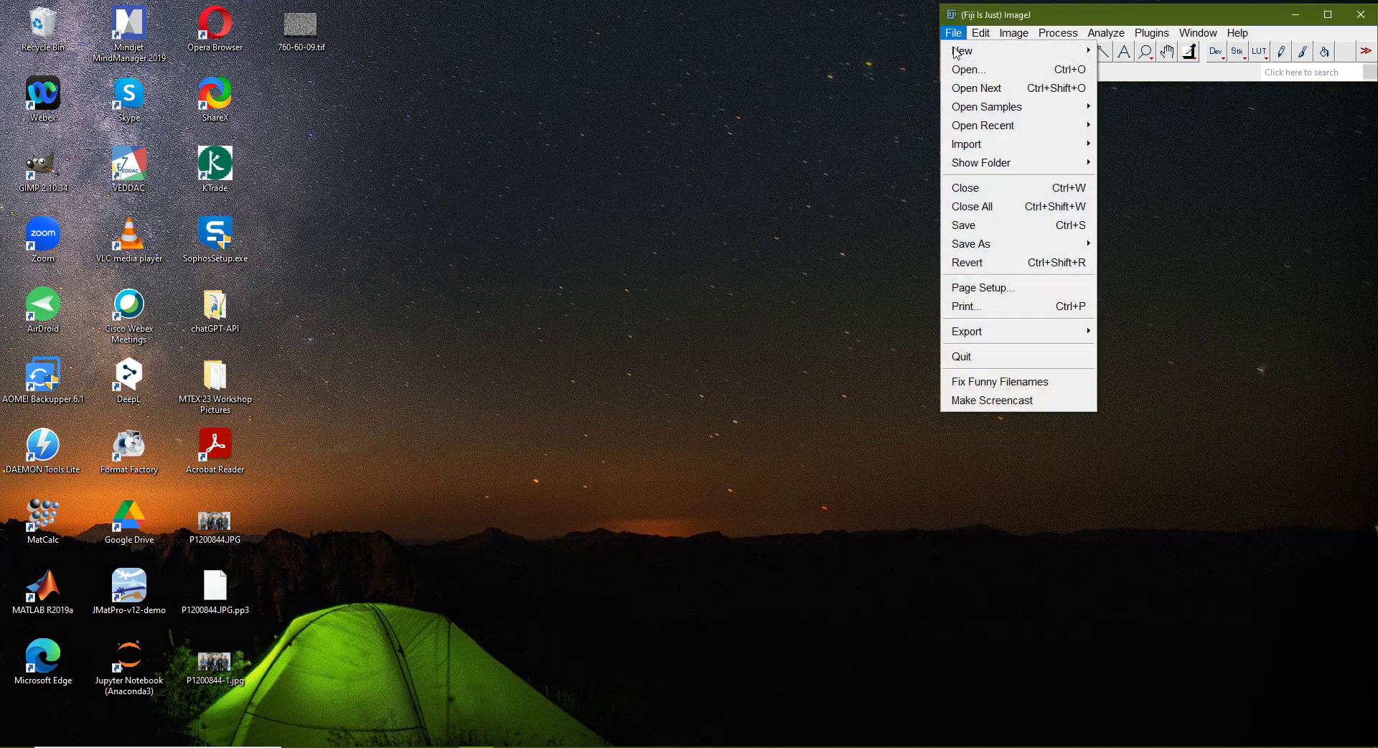
click(963, 68)
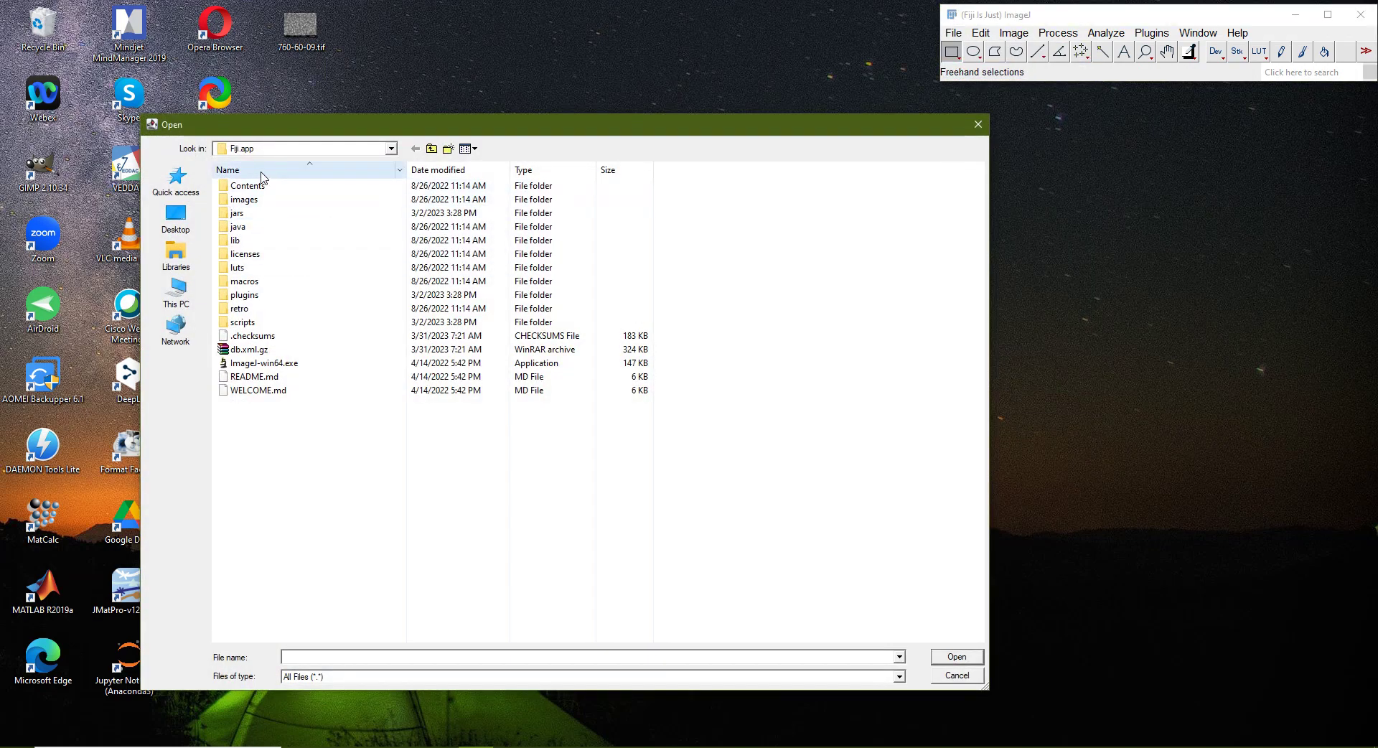
click(391, 149)
click(391, 151)
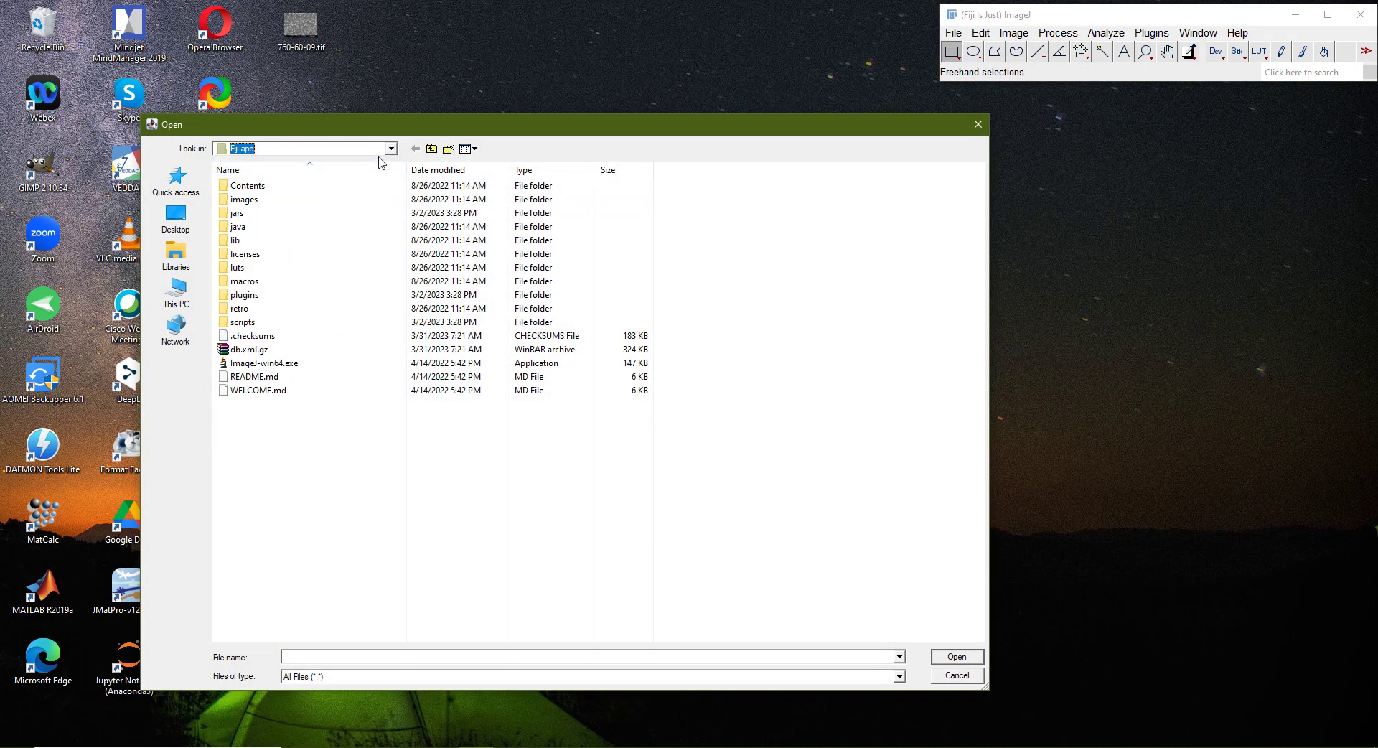
click(393, 149)
click(327, 178)
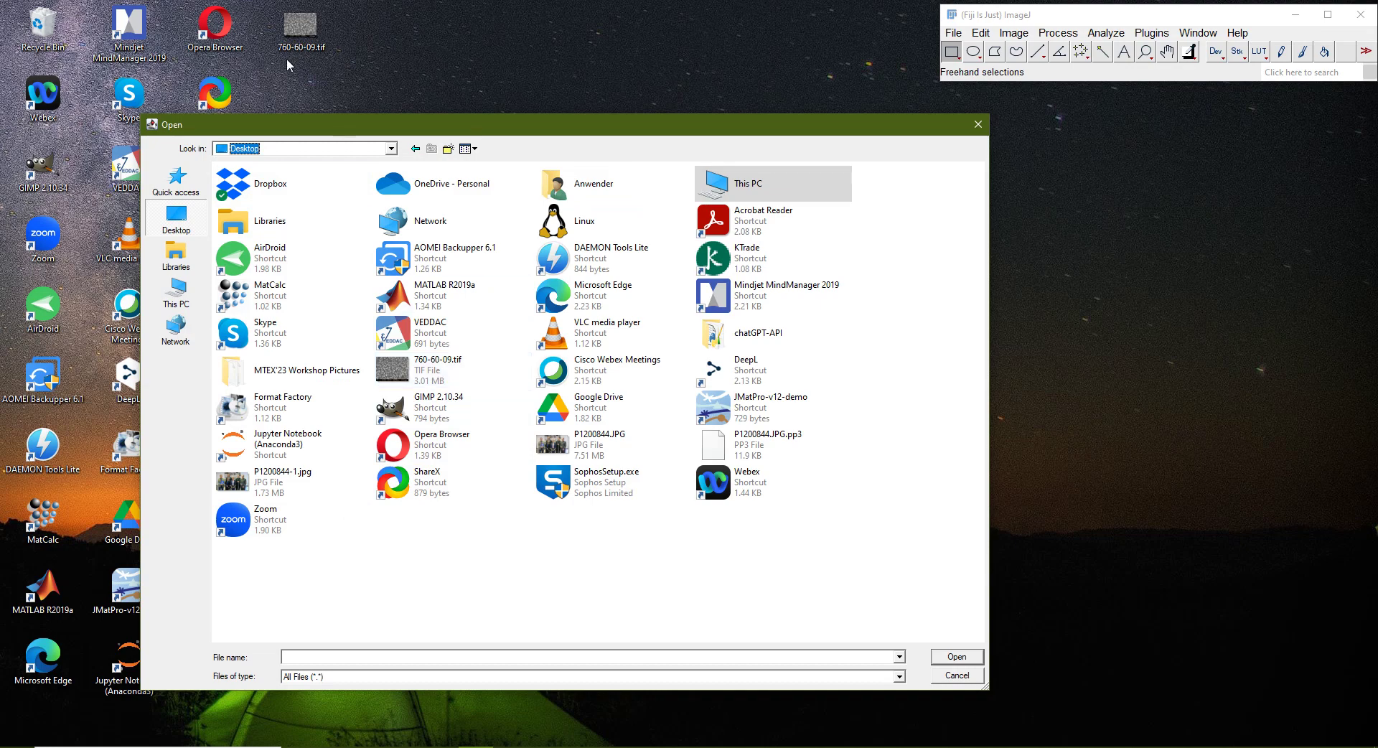
double_click(431, 369)
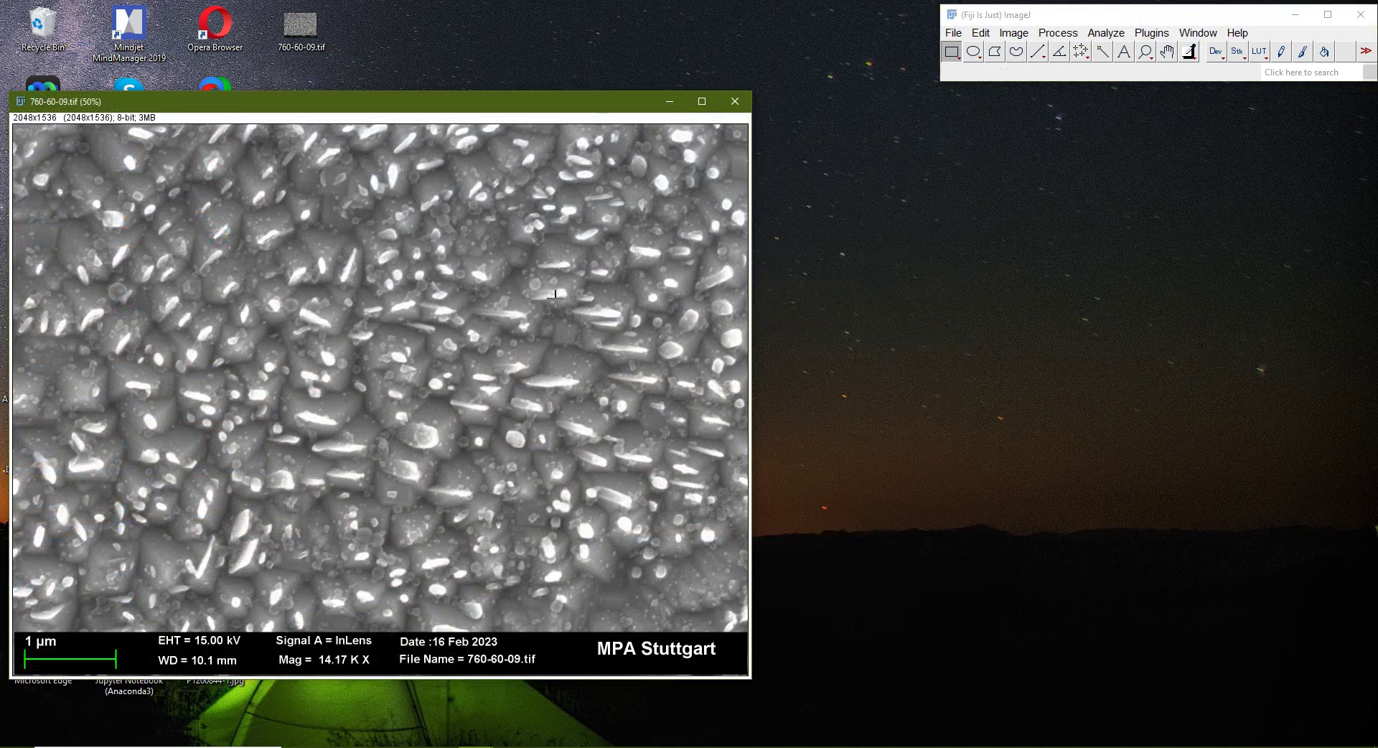
Draw a straight line, about 257 pixels long, across the green 1 µm scale bar
mouse_move(517, 105)
mouse_down()
mouse_move(525, 65)
mouse_move(521, 92)
mouse_up()
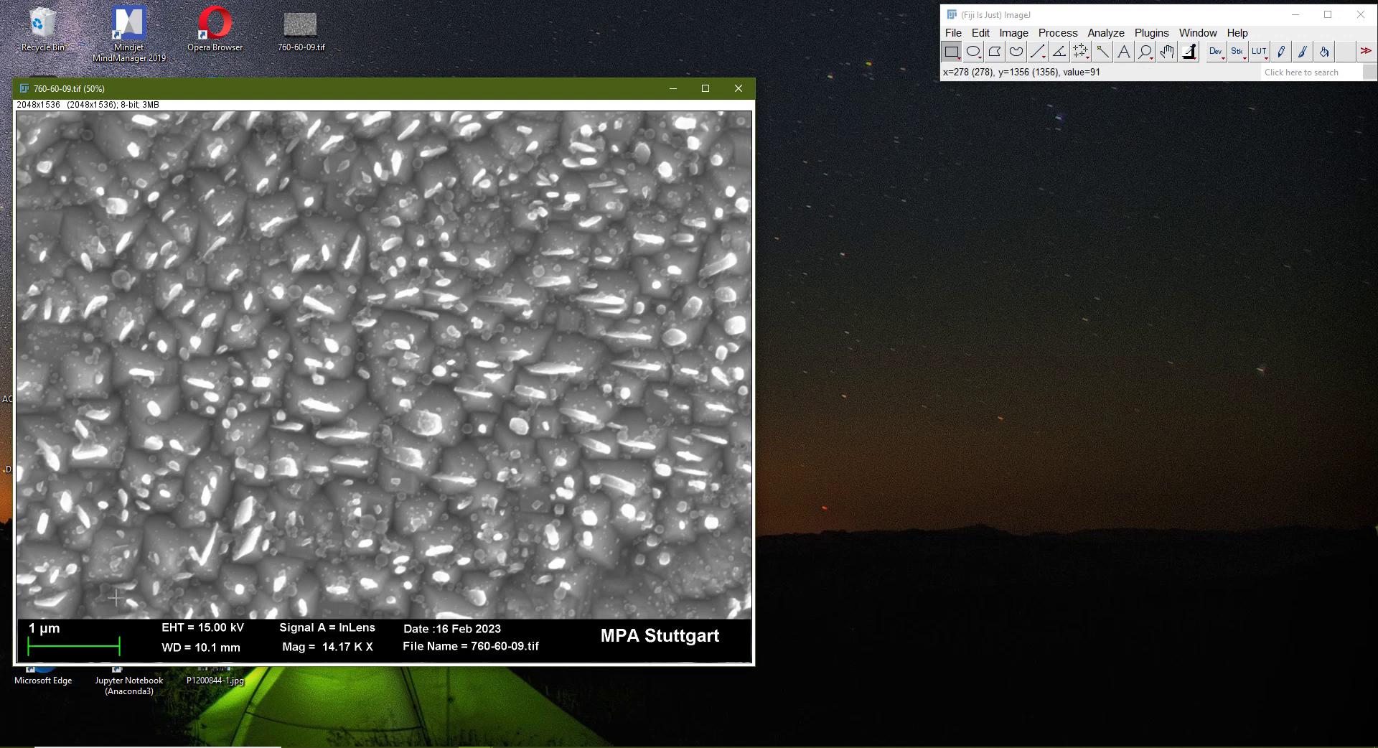
click(1038, 57)
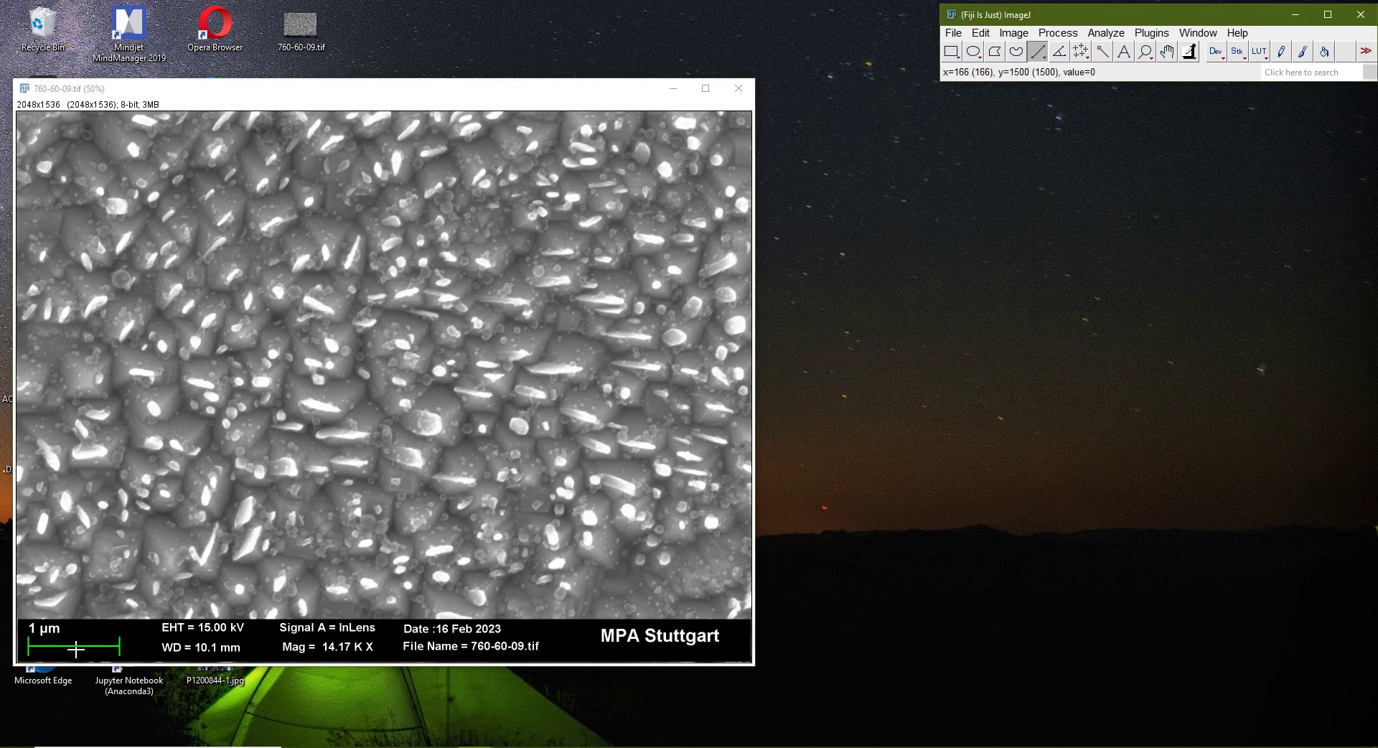
scroll(76, 649, up, 5)
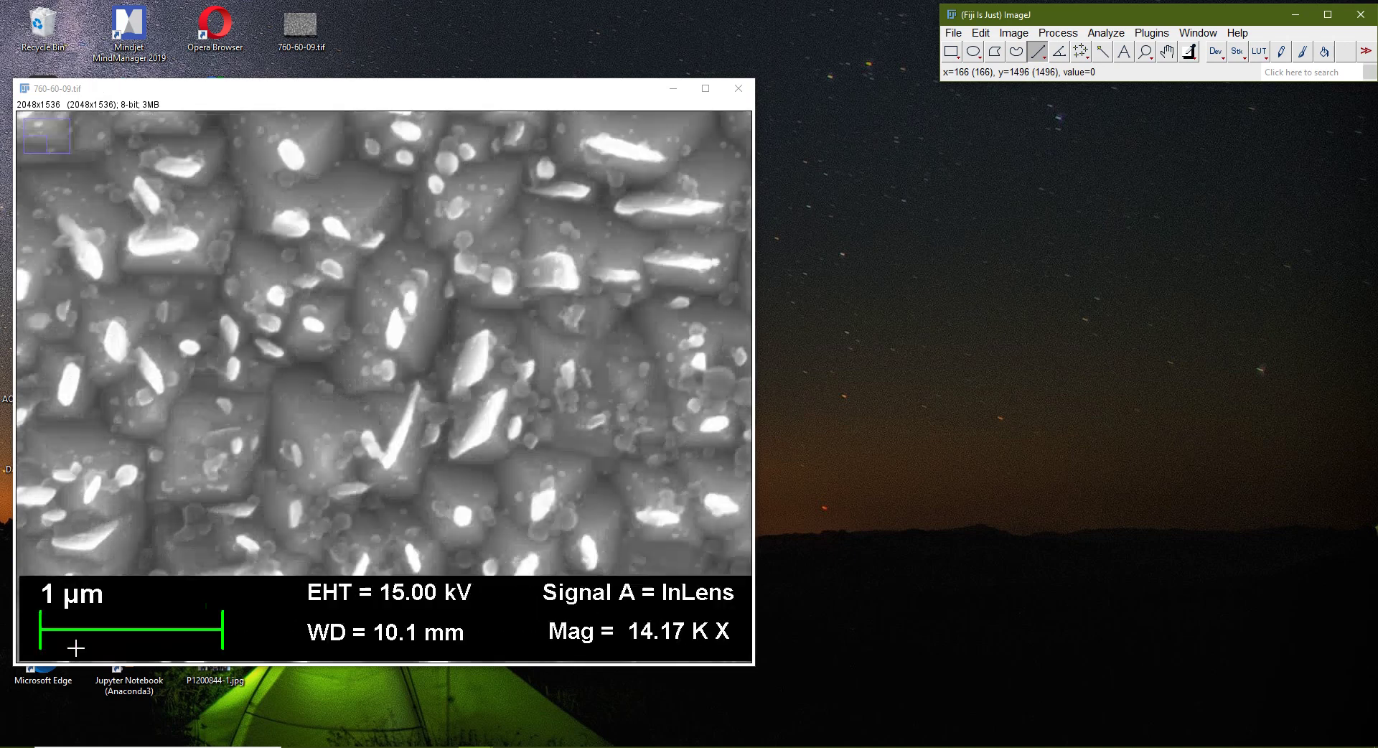
scroll(193, 591, up, 1)
scroll(192, 590, down, 1)
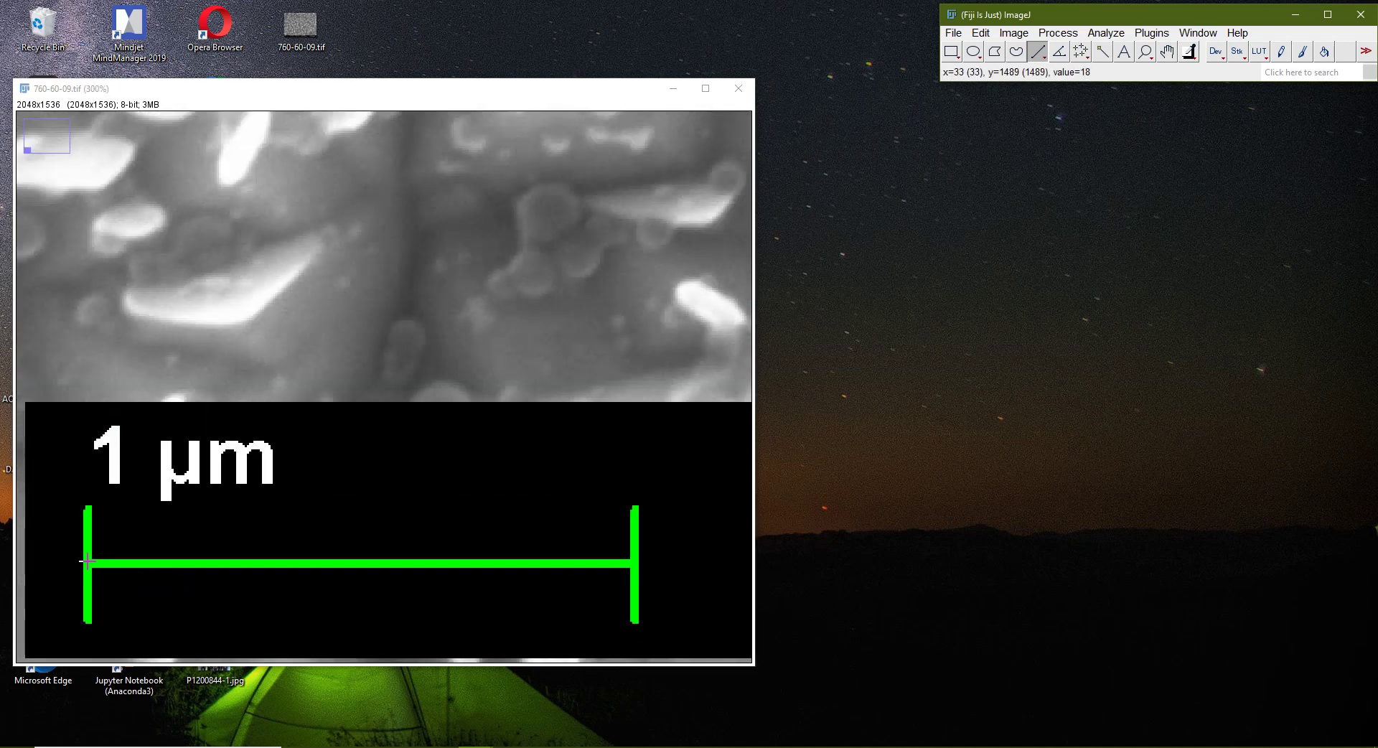
drag(84, 561, 637, 561)
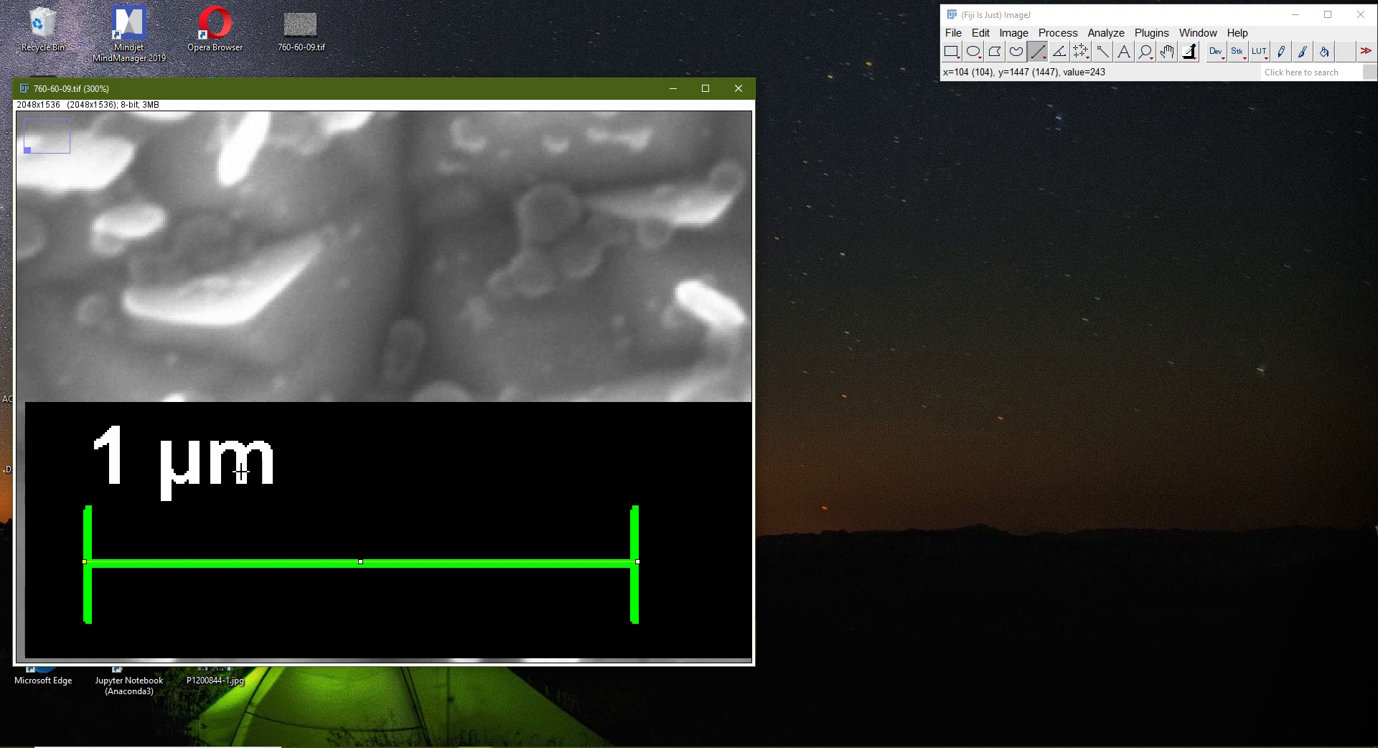
Try Set Scale with known distance 1 and unit µm, then cancel it
click(1105, 33)
click(1128, 189)
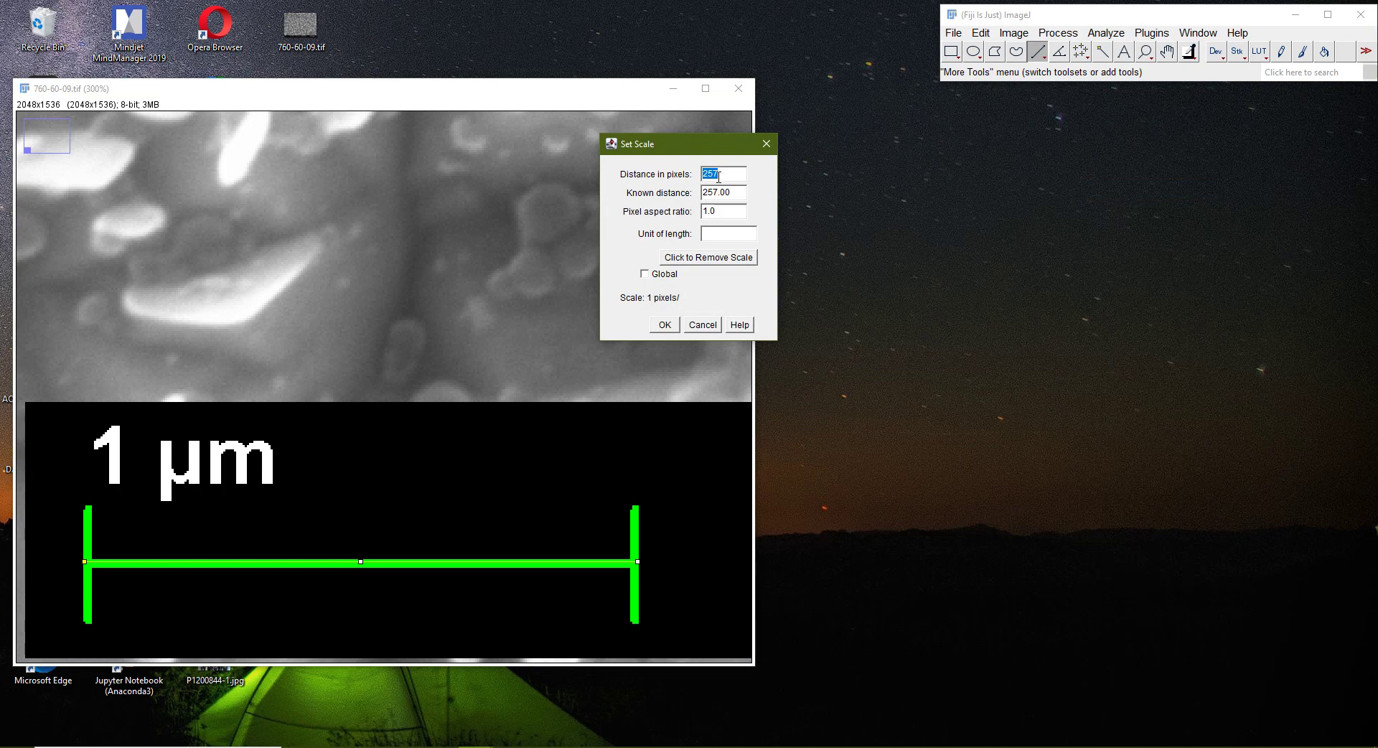
text(1)
click(712, 232)
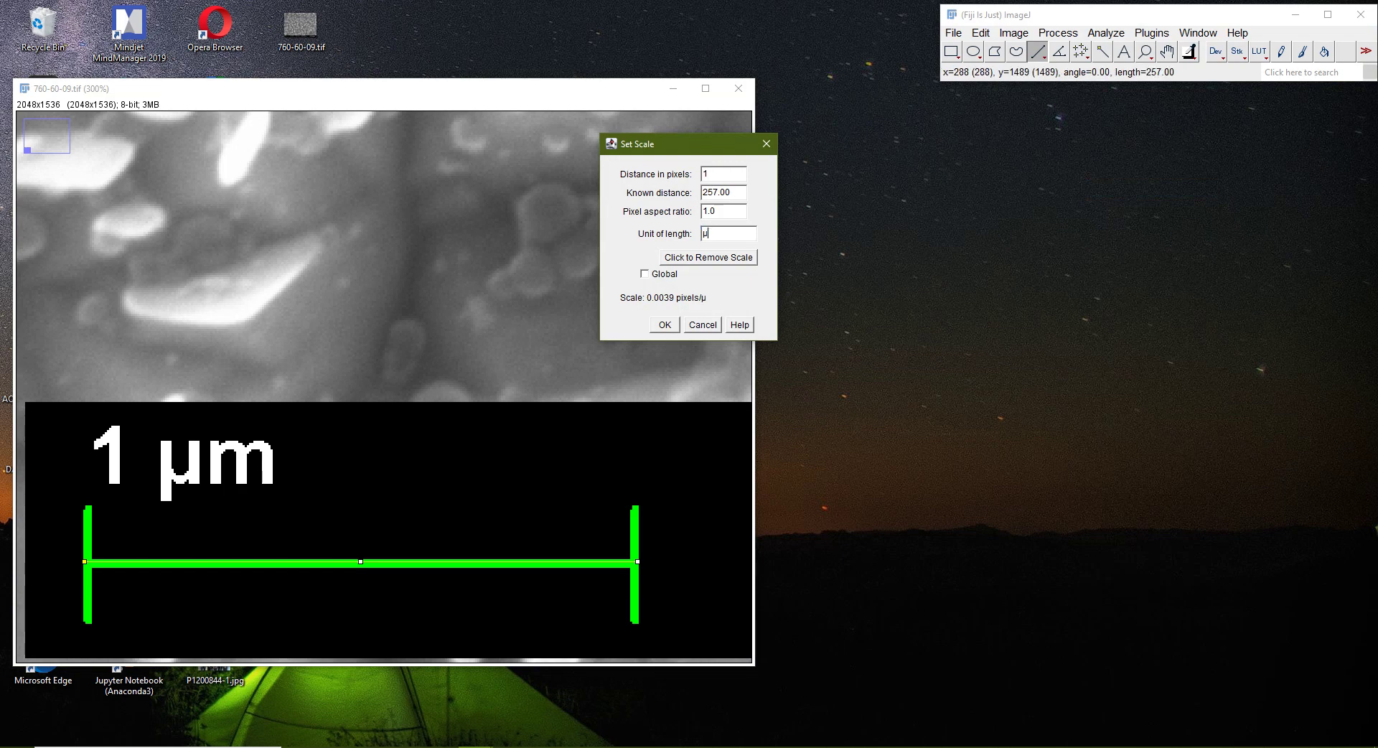
text(µm)
click(713, 324)
Calibrate the image at 257 pixels per 1000 nm and drop the line selection
click(1108, 39)
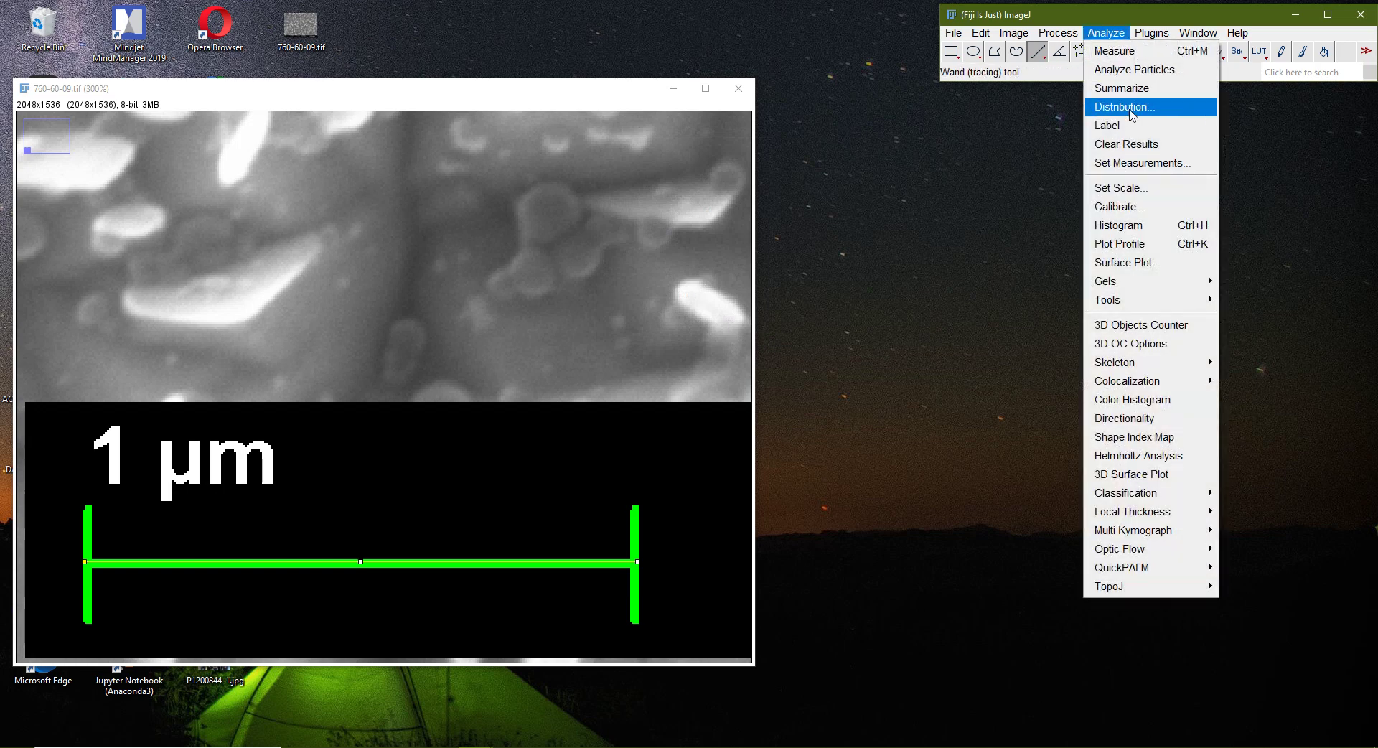
click(1136, 188)
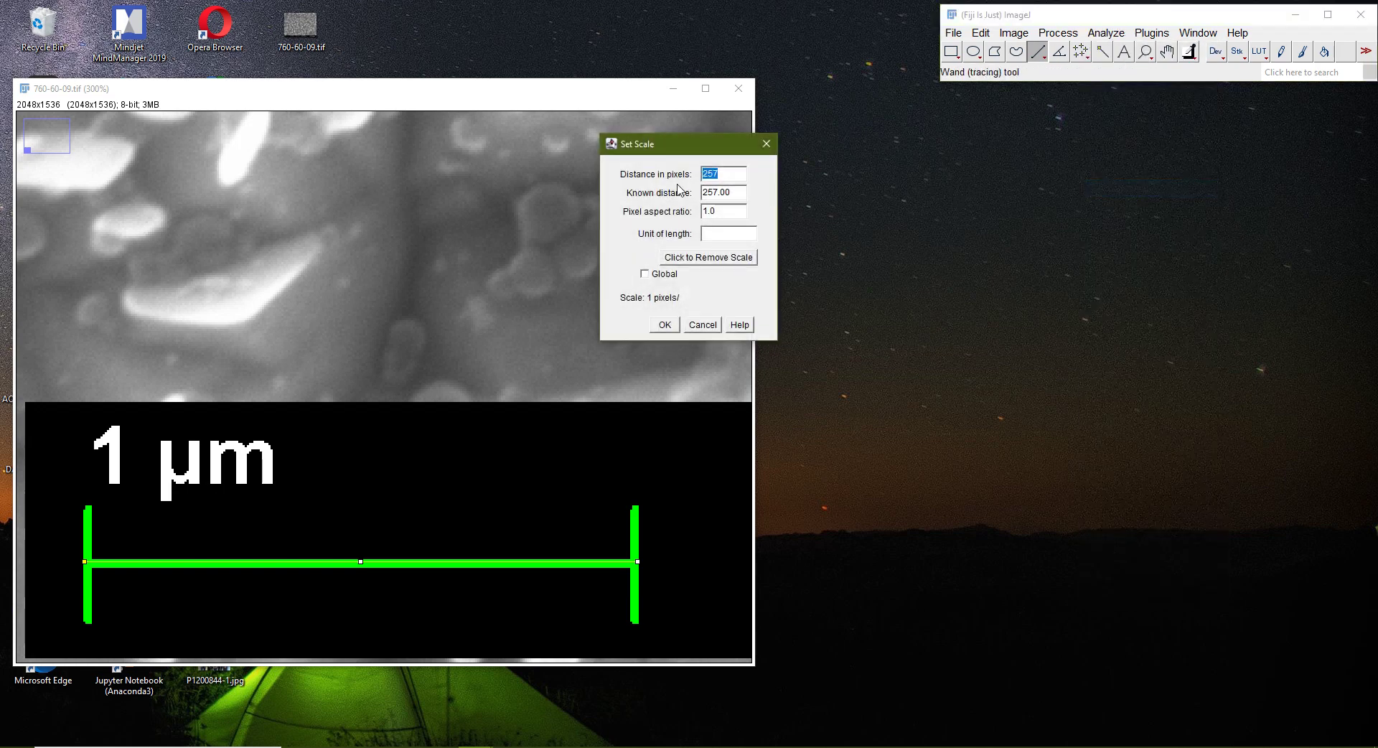
mouse_move(720, 192)
mouse_down()
mouse_move(739, 192)
mouse_move(702, 193)
mouse_up()
text(1000)
key(Tab)
key(Tab)
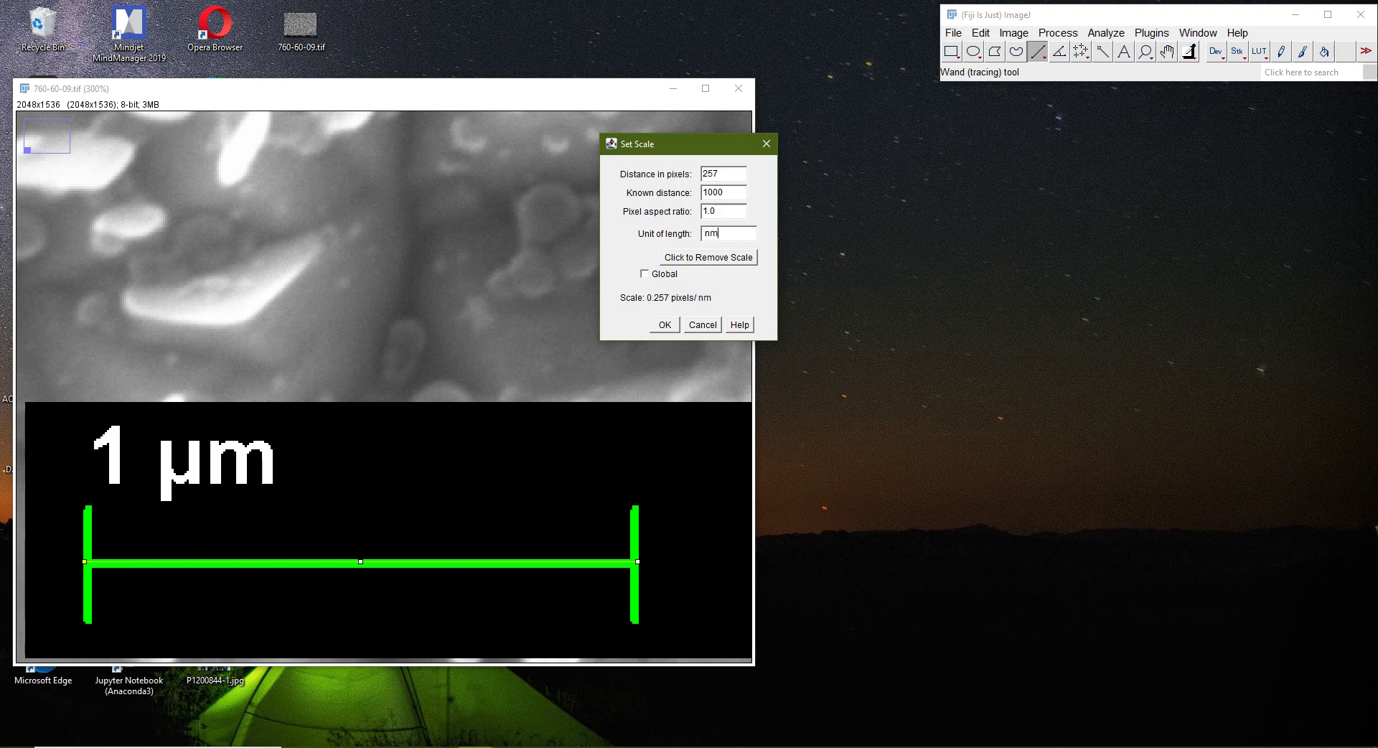
click(664, 324)
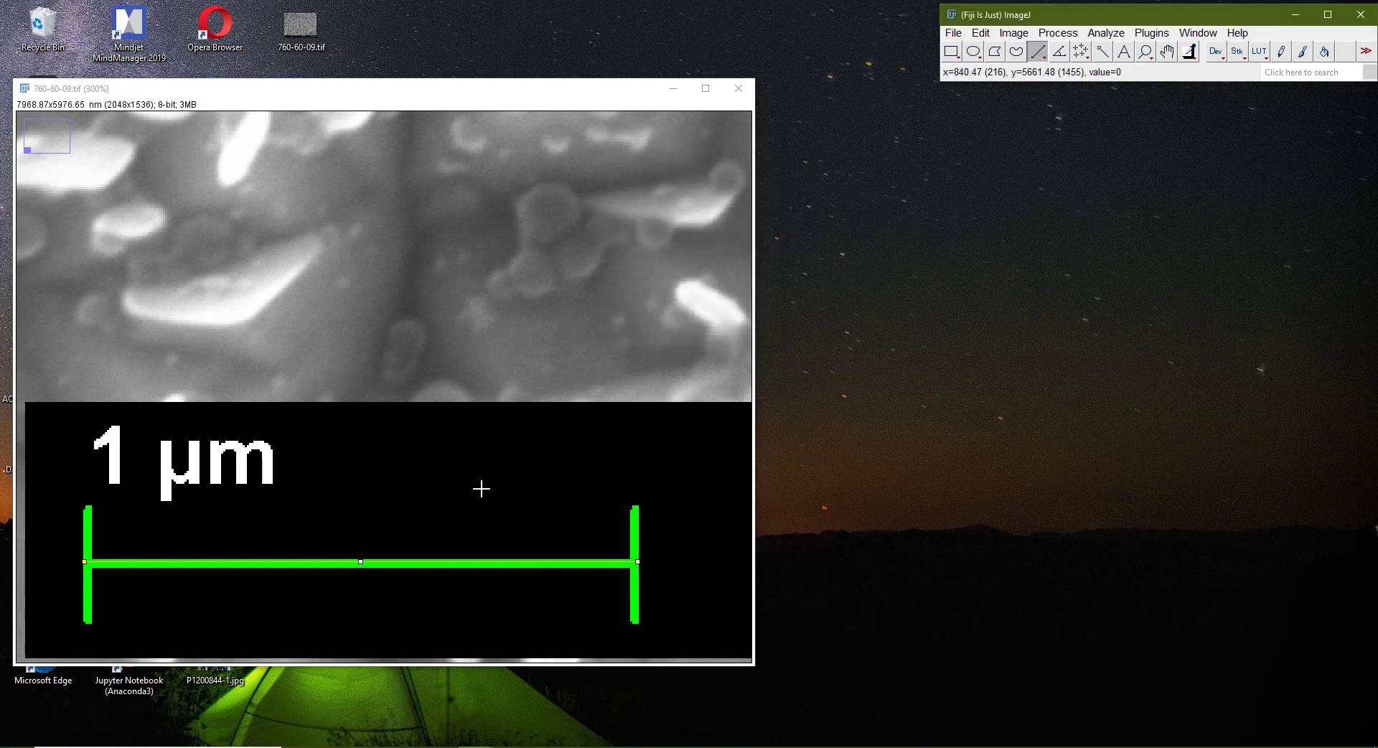
click(203, 562)
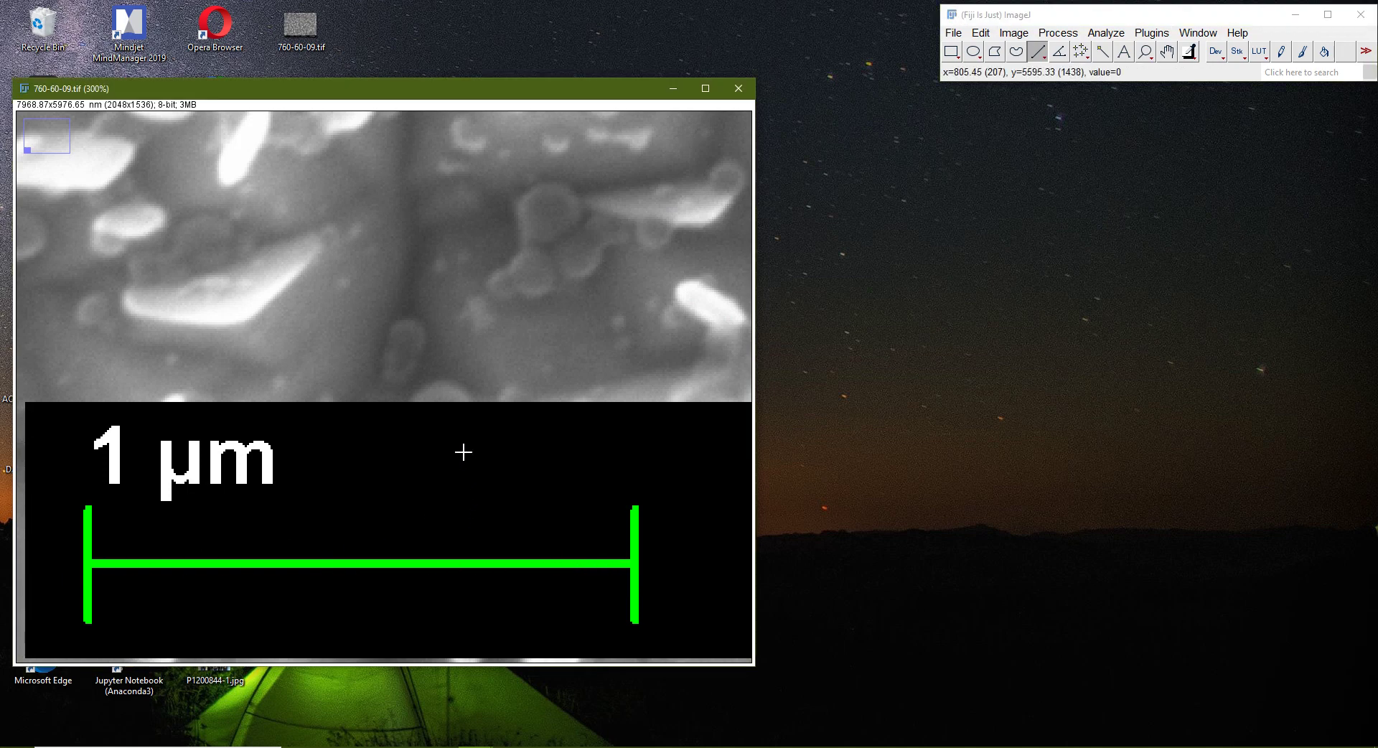
Convert the whole micrograph to 8-bit grayscale via Image > Type > 8-bit
scroll(462, 452, down, 6)
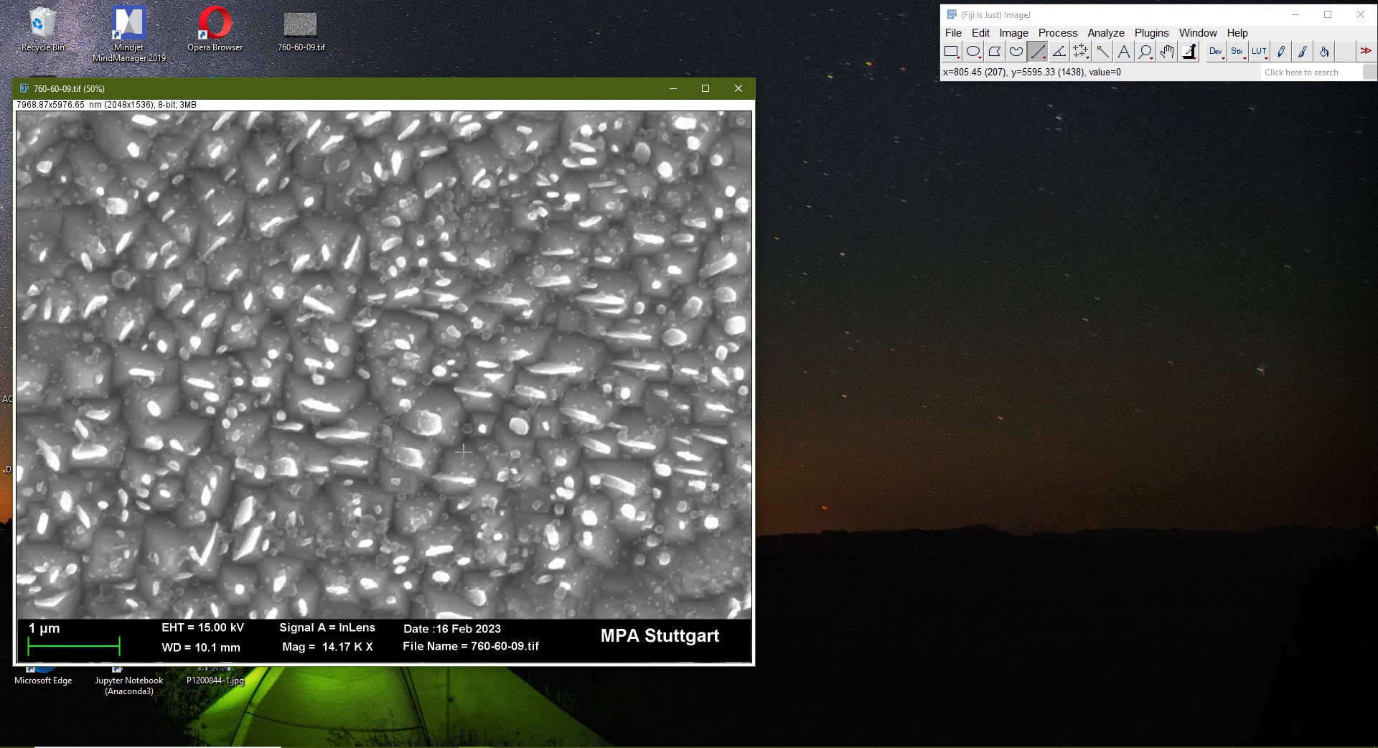
scroll(371, 449, up, 1)
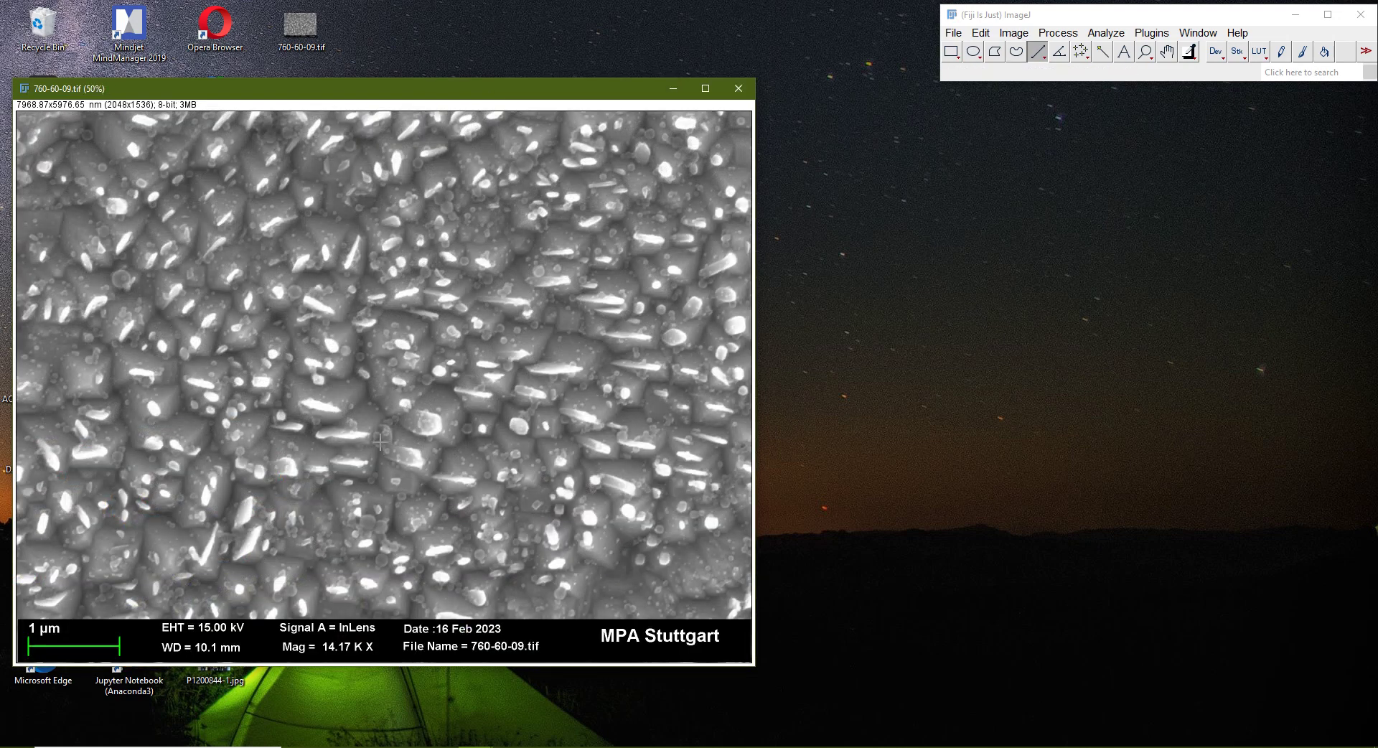
click(1019, 36)
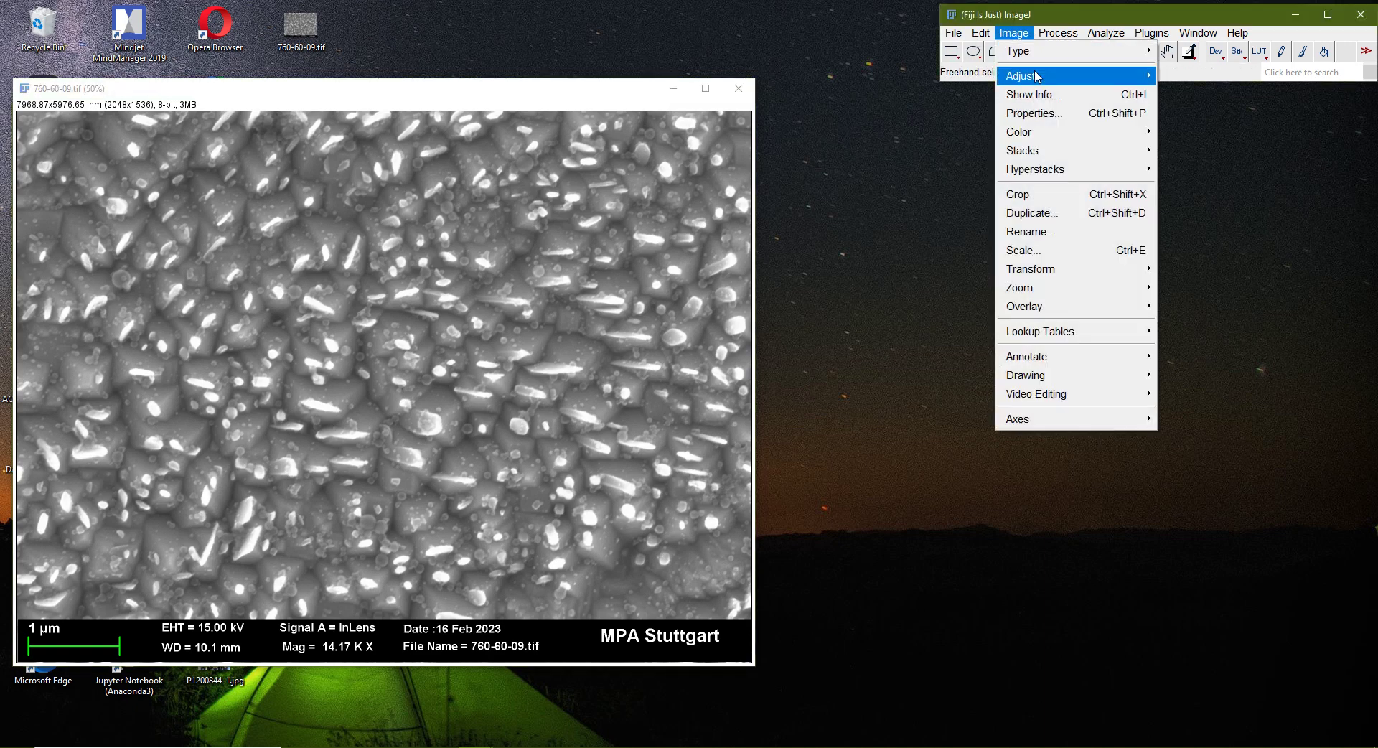
mouse_move(1039, 78)
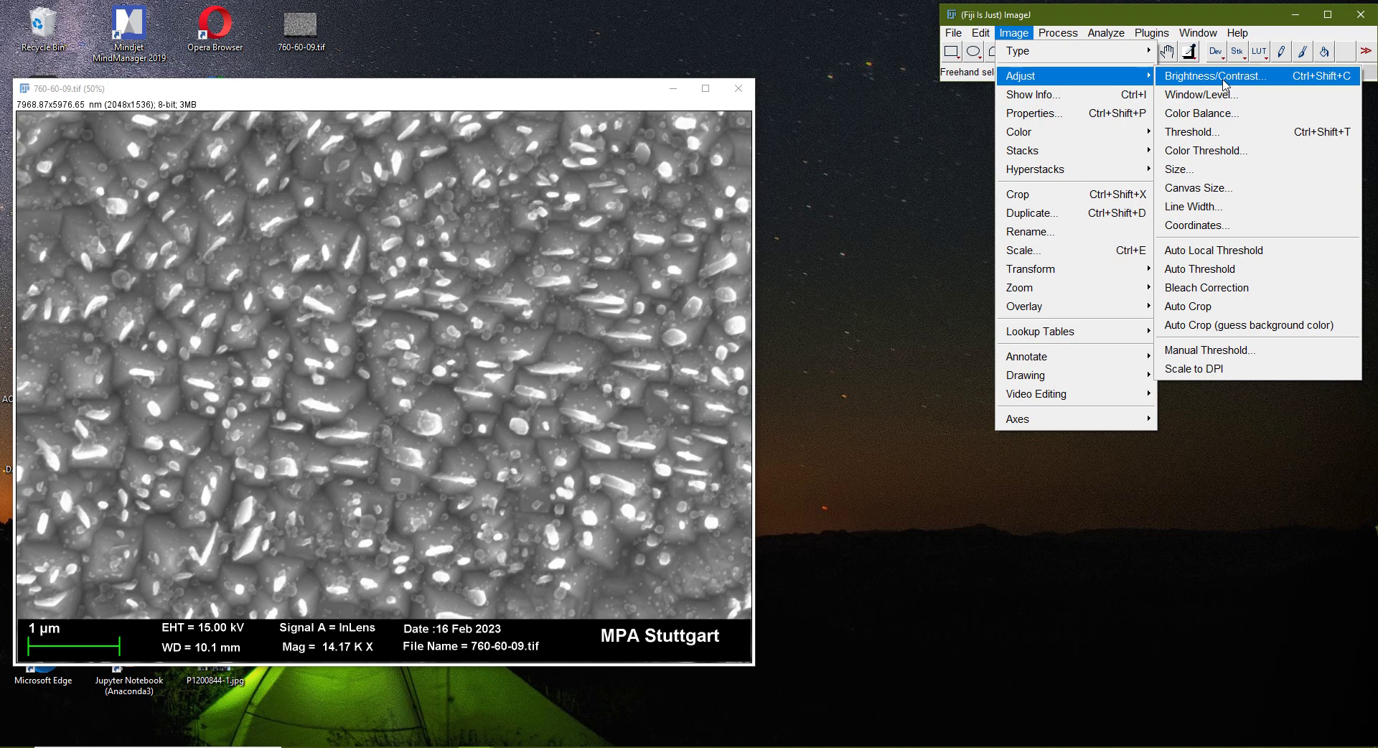
mouse_move(1085, 128)
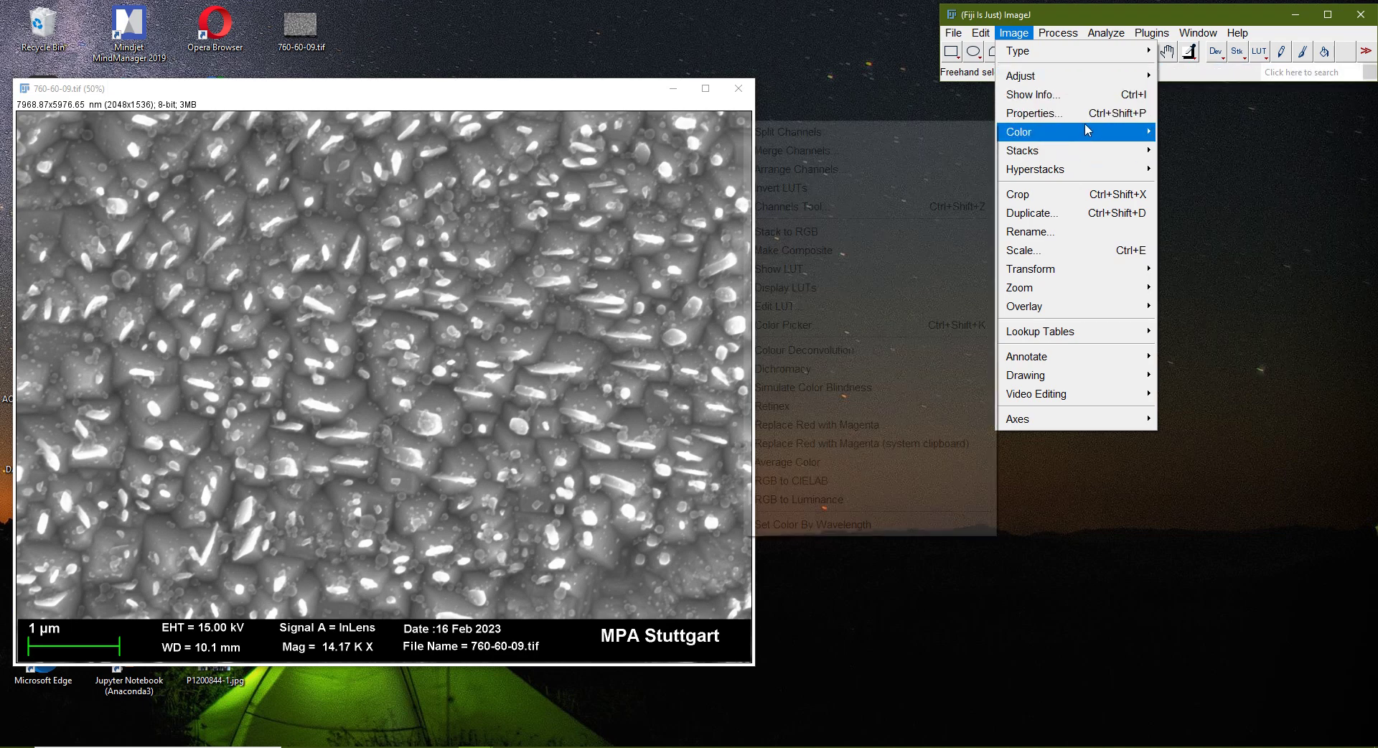
mouse_move(1072, 53)
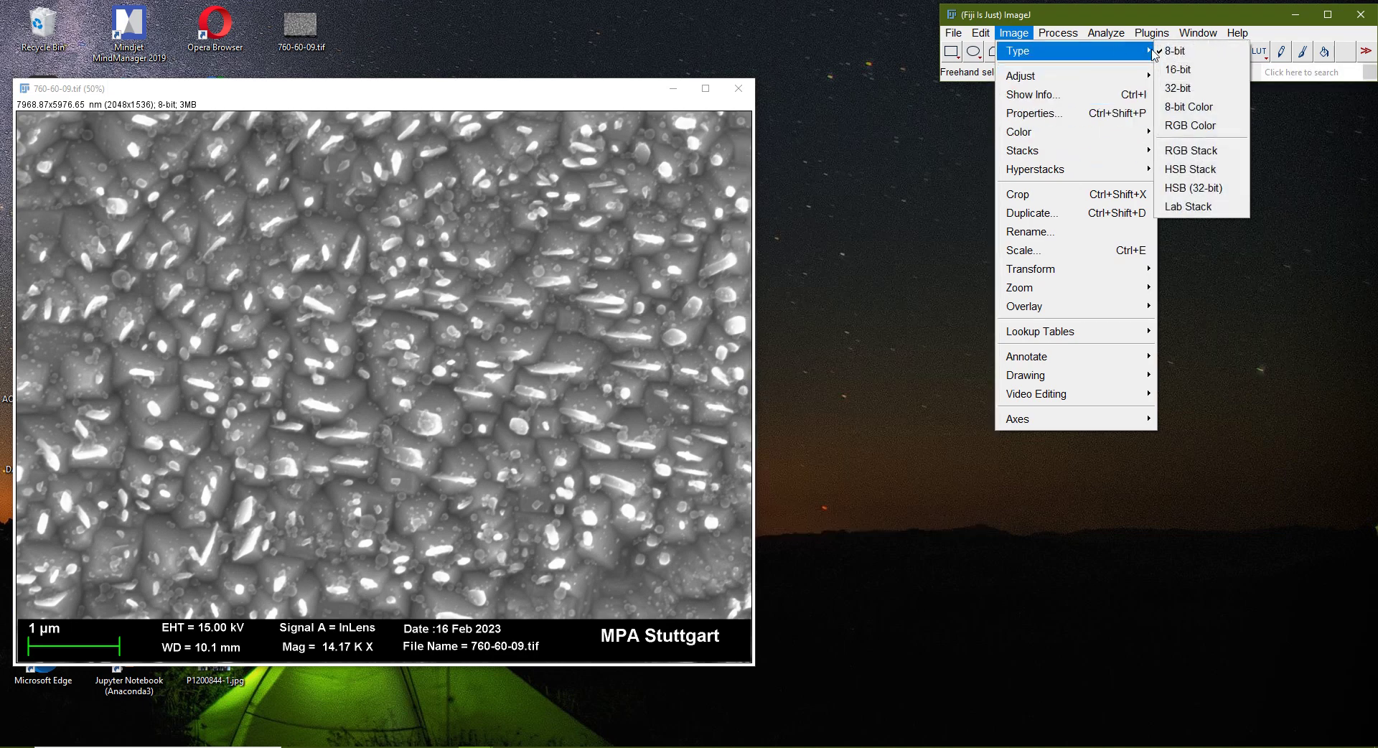
click(1197, 55)
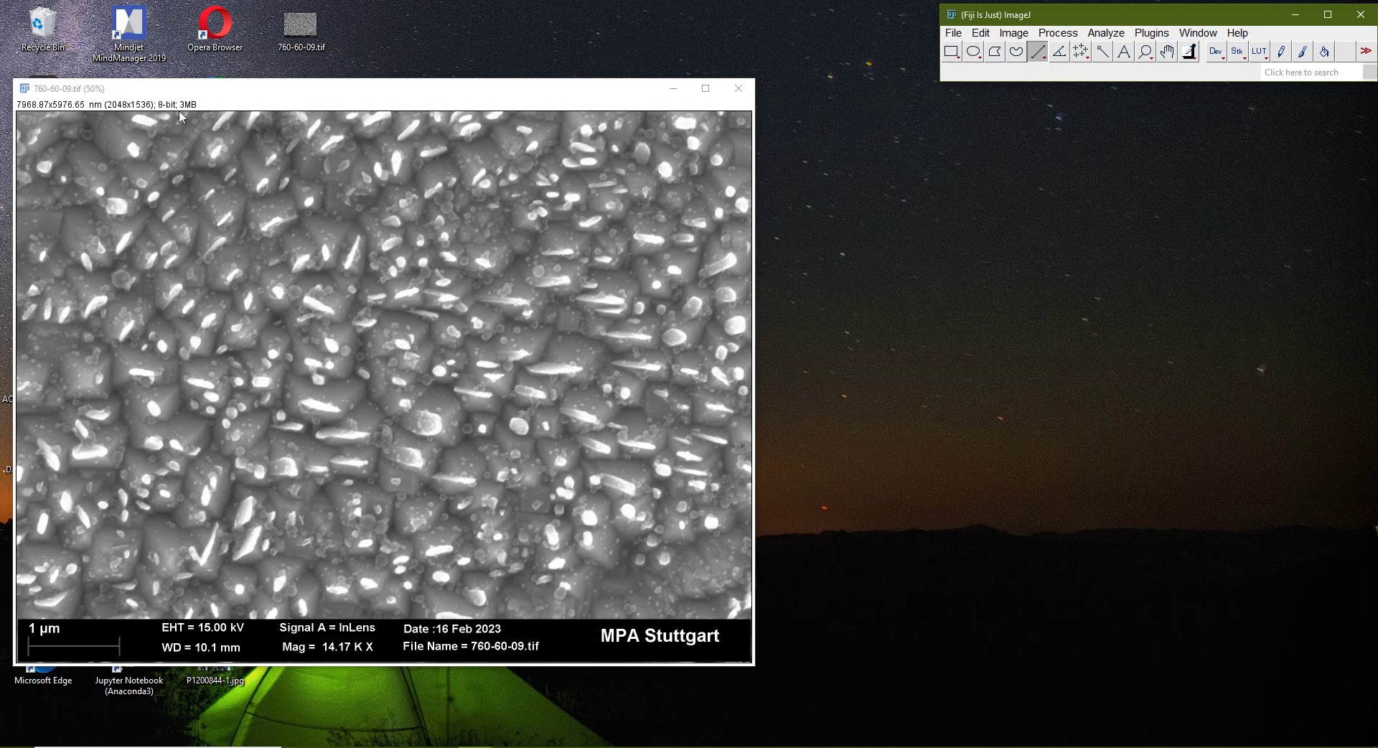
Duplicate the 2046x1408 area above the information bar as 760-60-09-1.tif
click(951, 51)
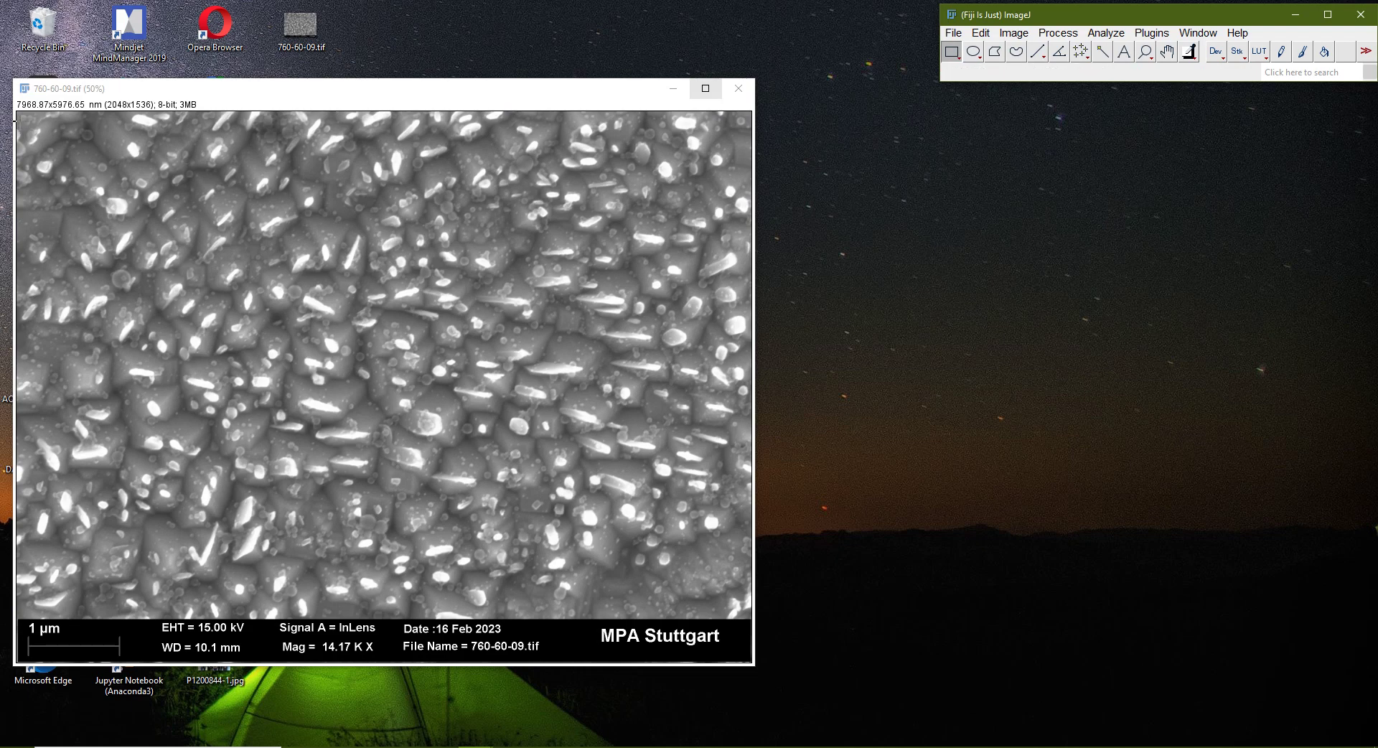
drag(16, 109, 752, 619)
right_click(451, 338)
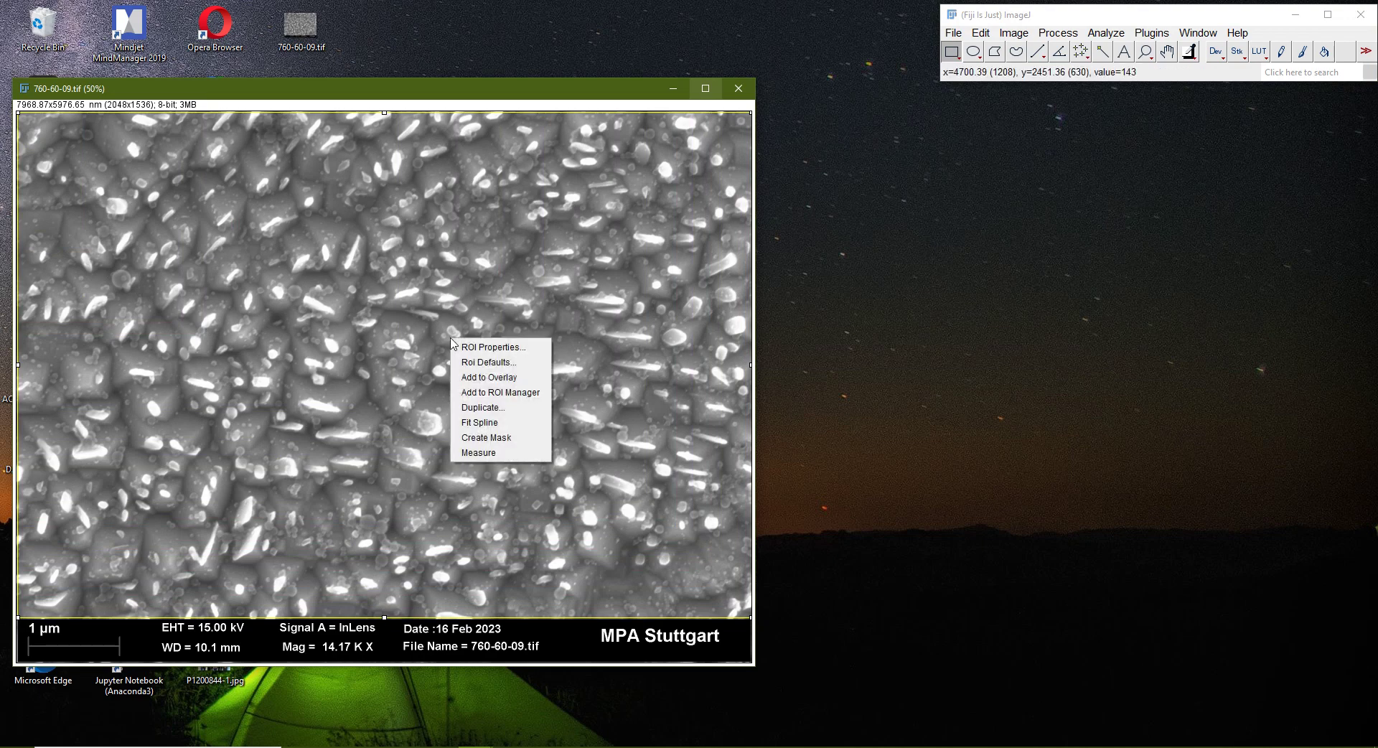
click(463, 404)
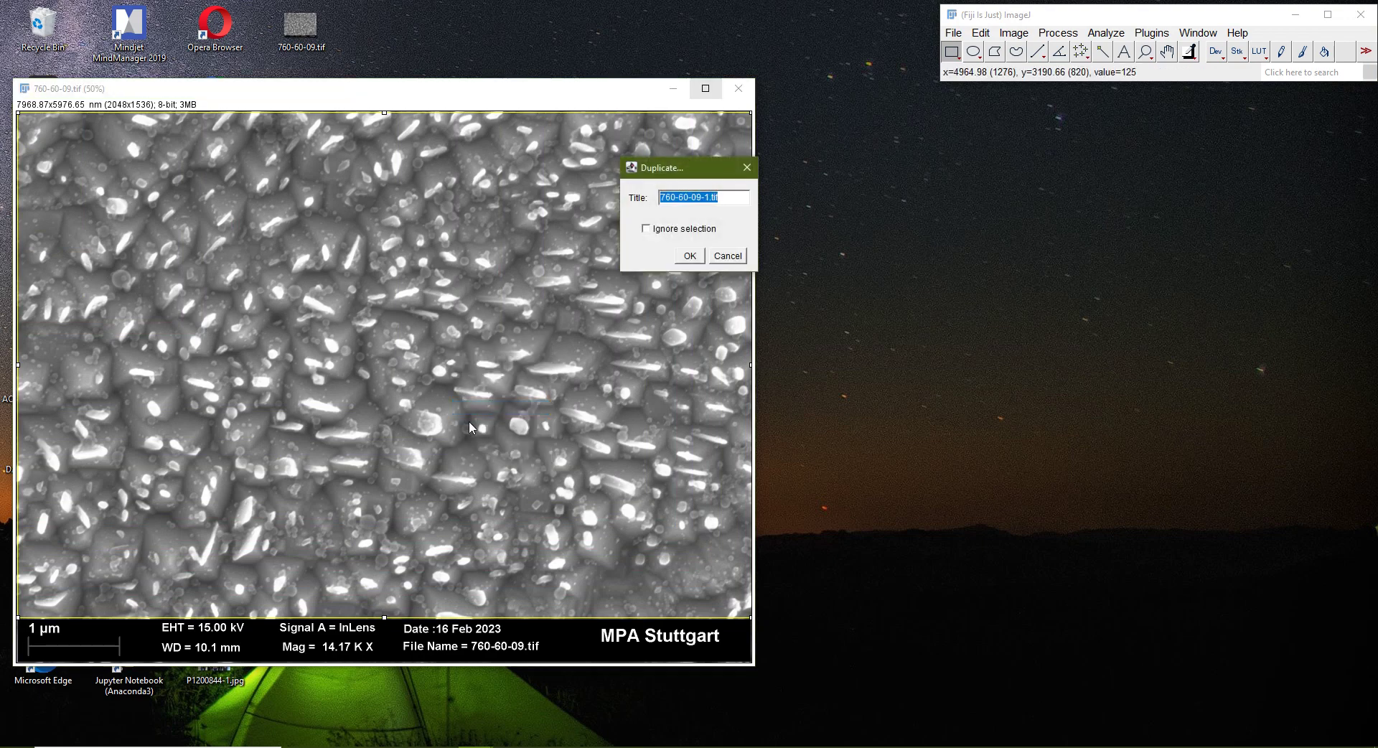
click(691, 260)
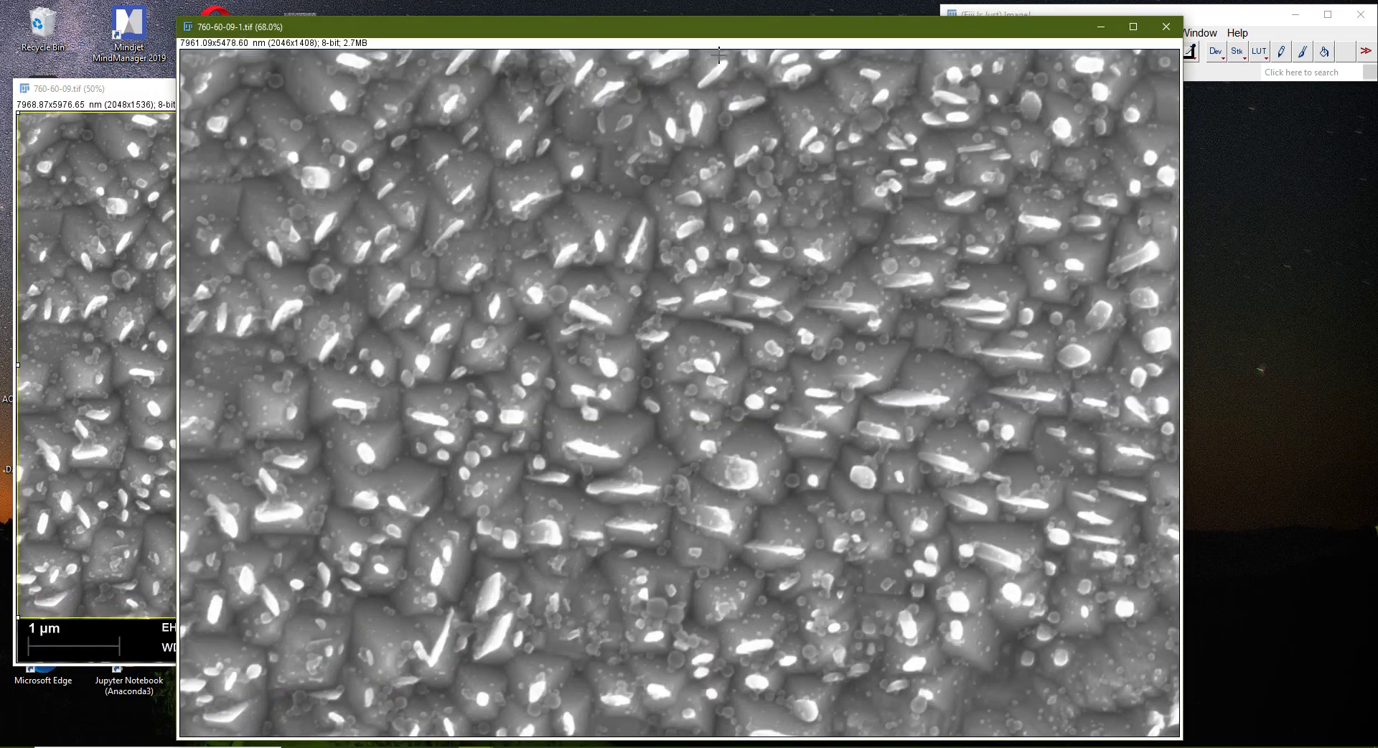
drag(706, 30, 538, 17)
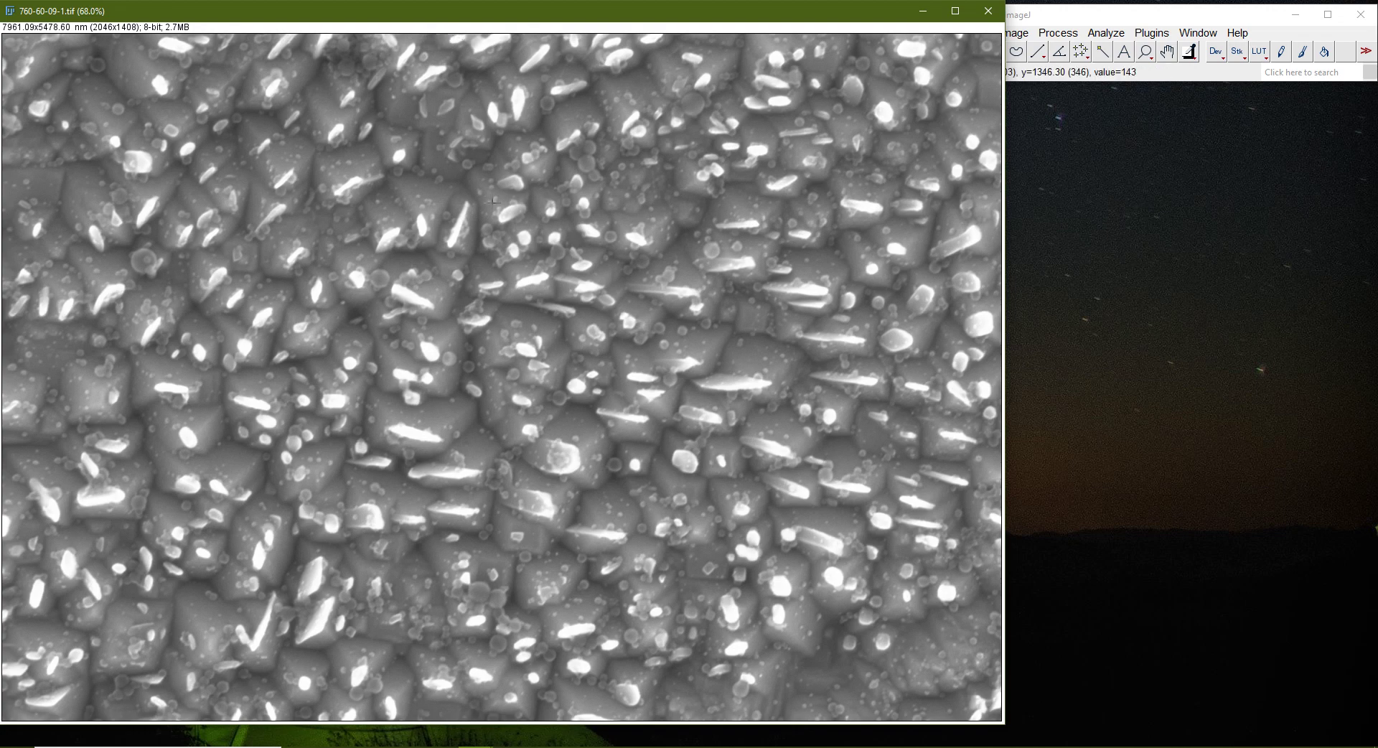
Open the Brightness/Contrast adjustment for the cropped 760-60-09-1.tif copy
click(1103, 20)
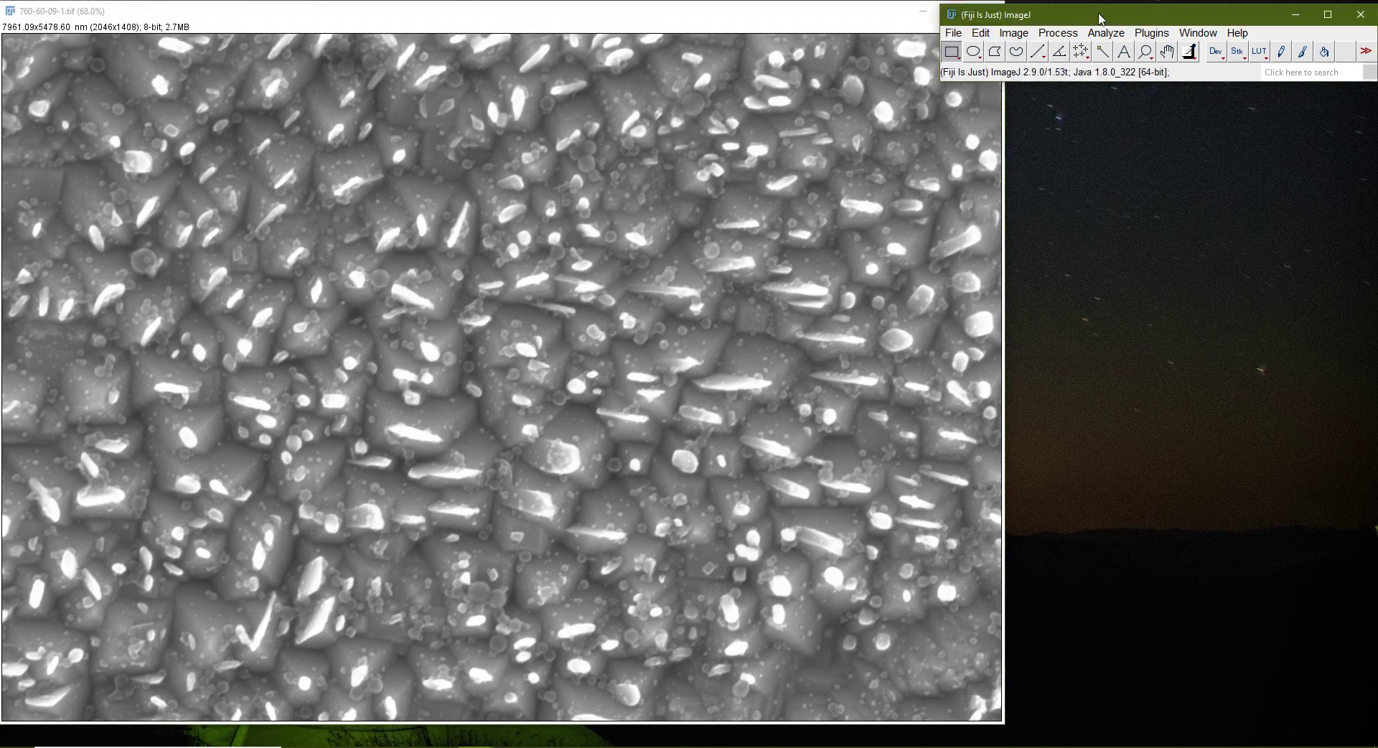
click(1014, 34)
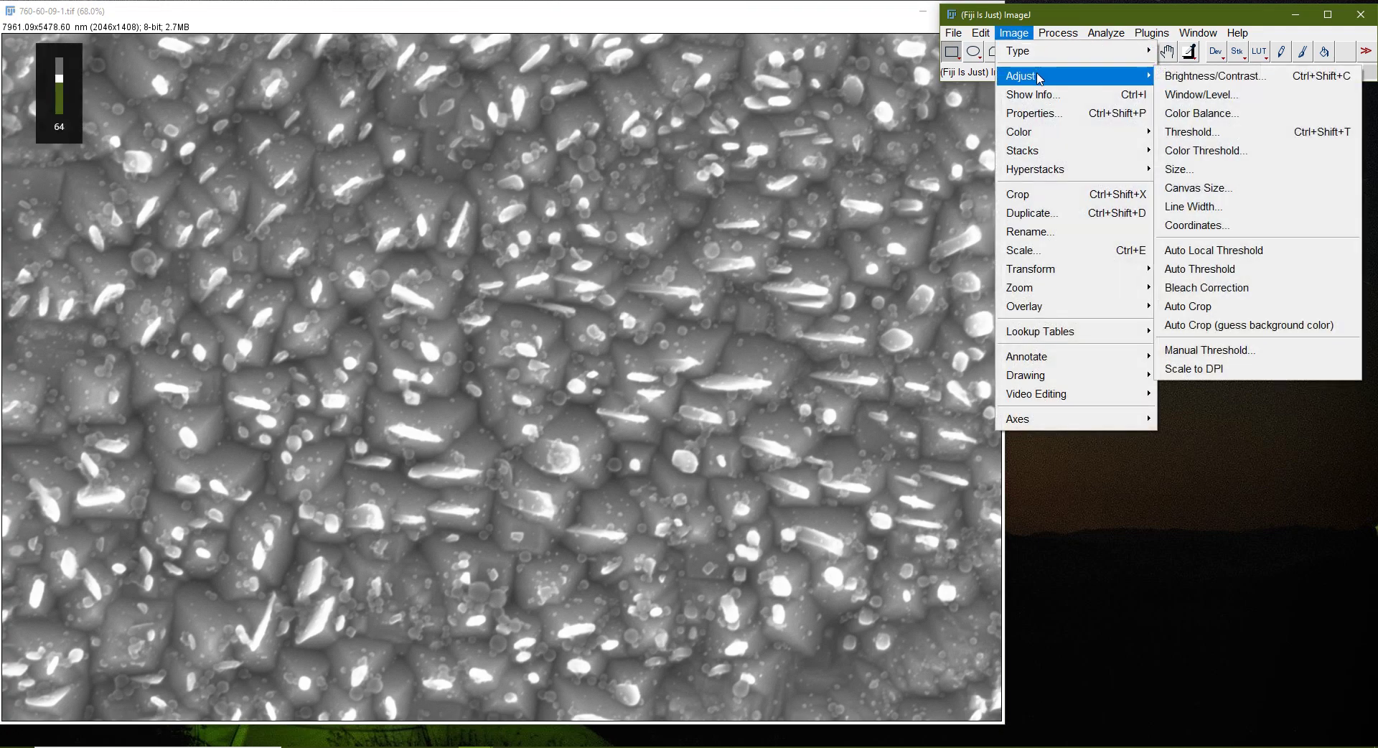
click(1191, 76)
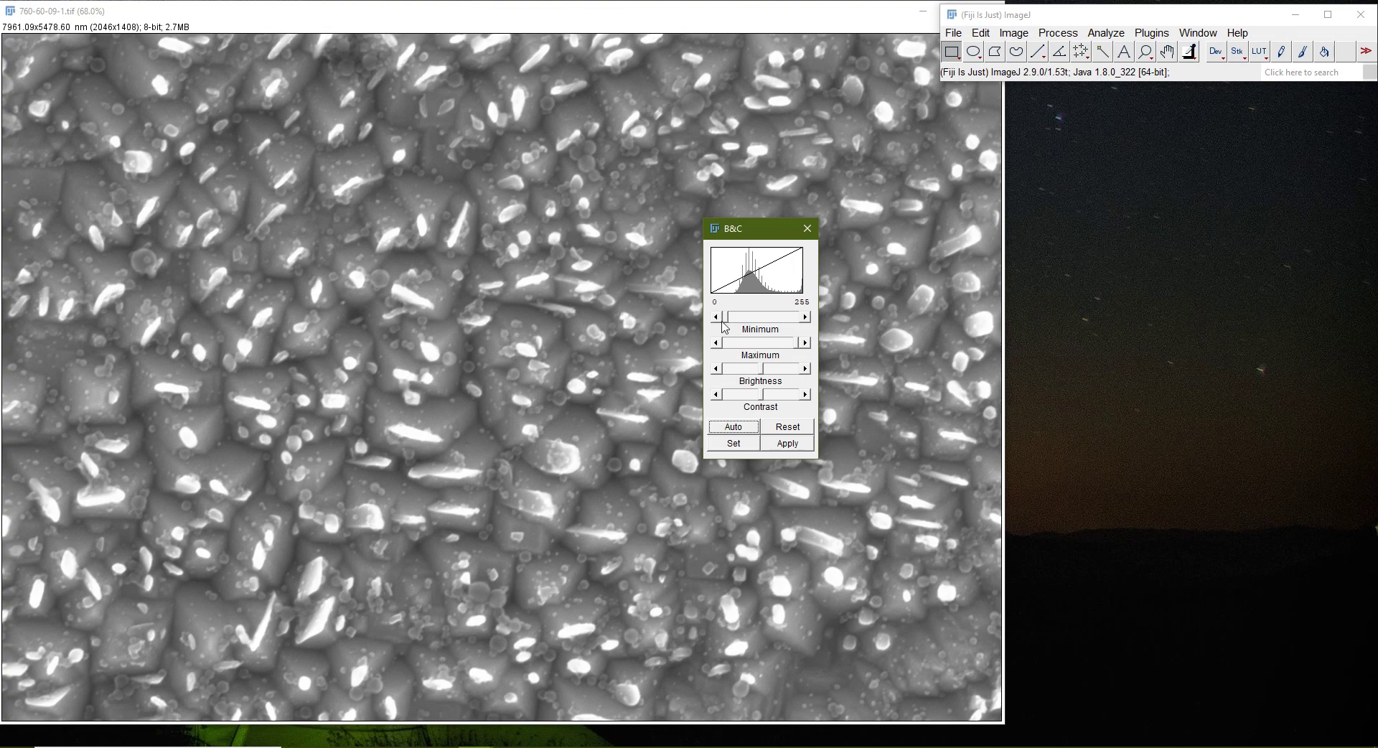
Raise the Minimum level to boost contrast, apply it permanently to the pixels, and close B&C
drag(726, 317, 745, 318)
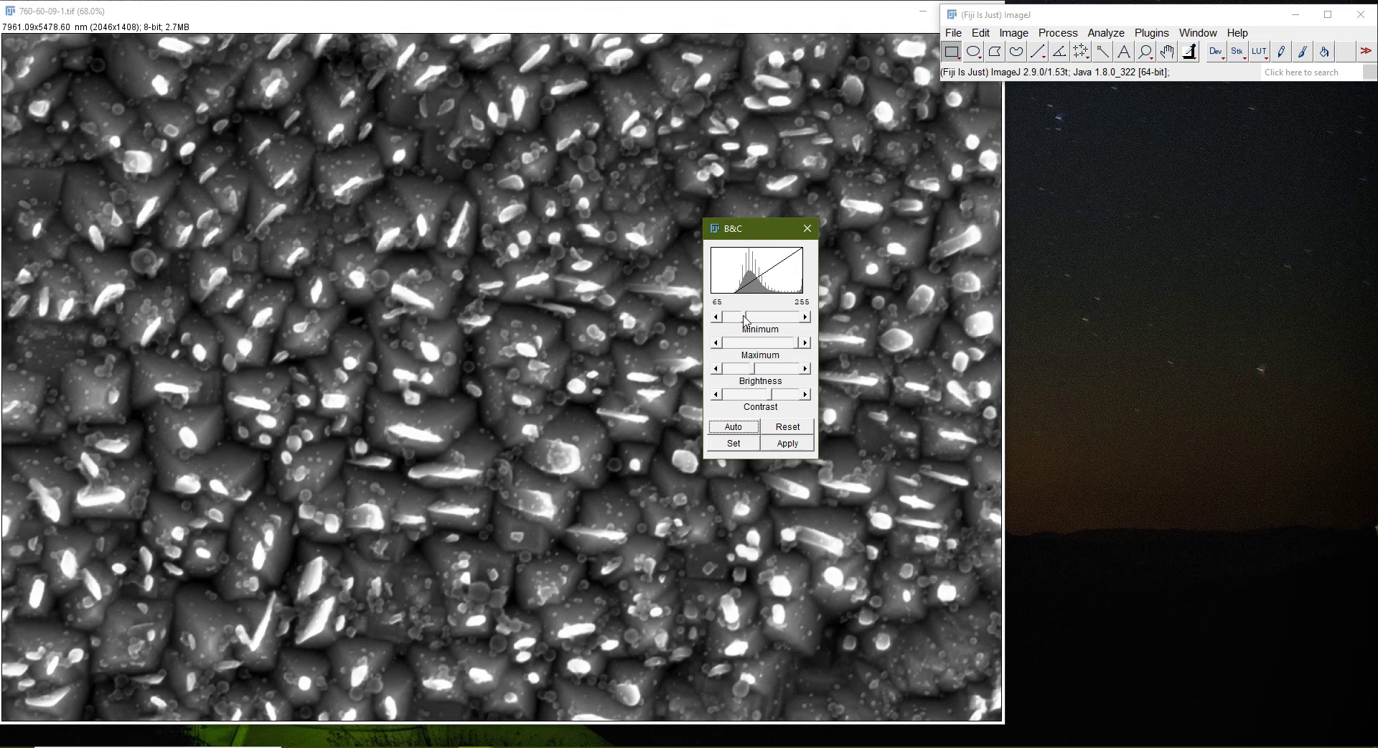
drag(797, 348, 787, 353)
drag(787, 353, 786, 352)
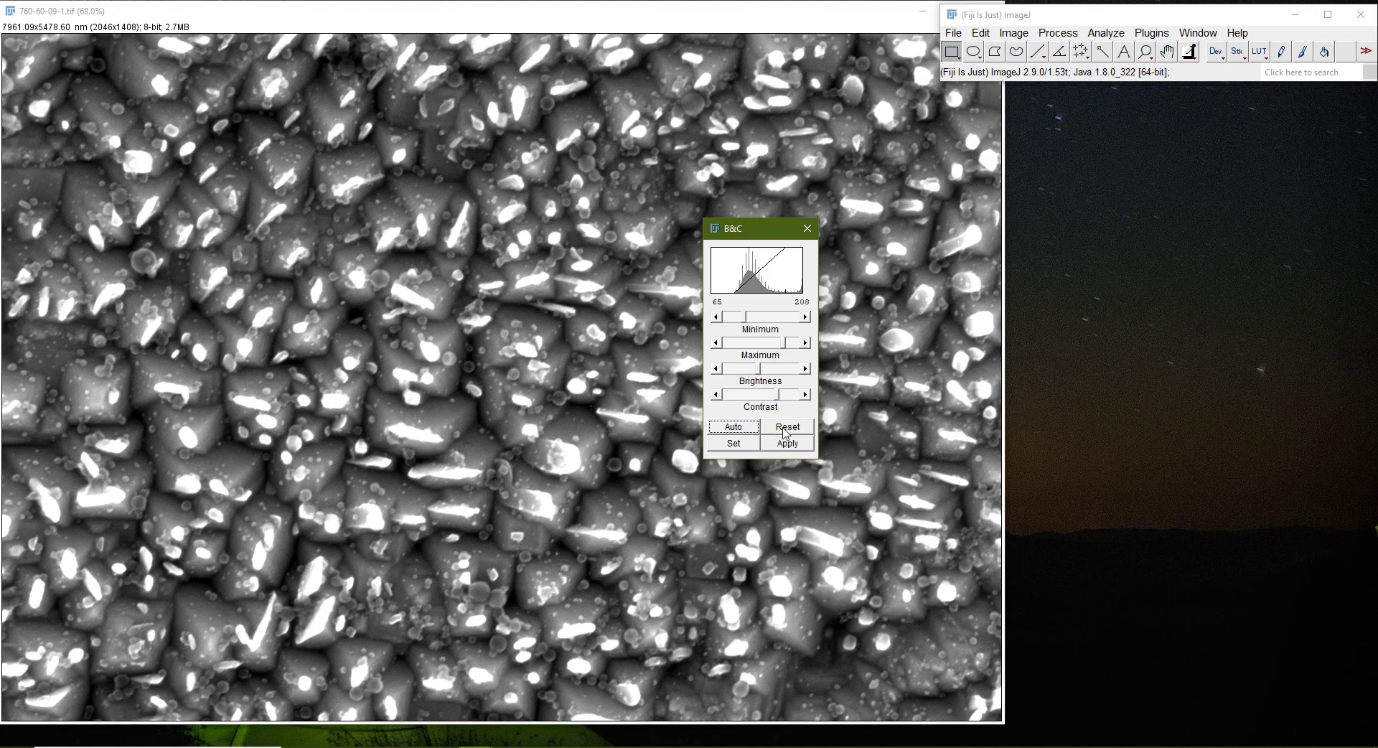
click(787, 429)
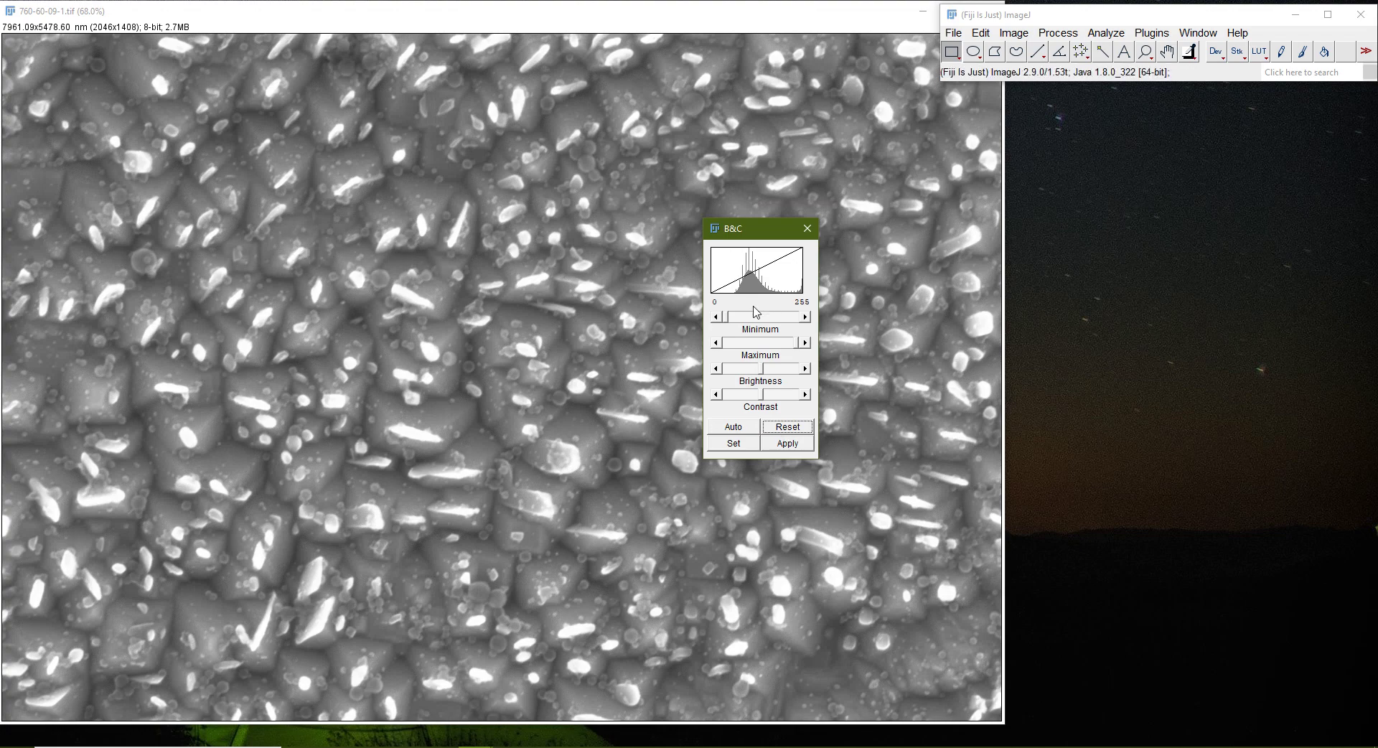
drag(729, 317, 792, 348)
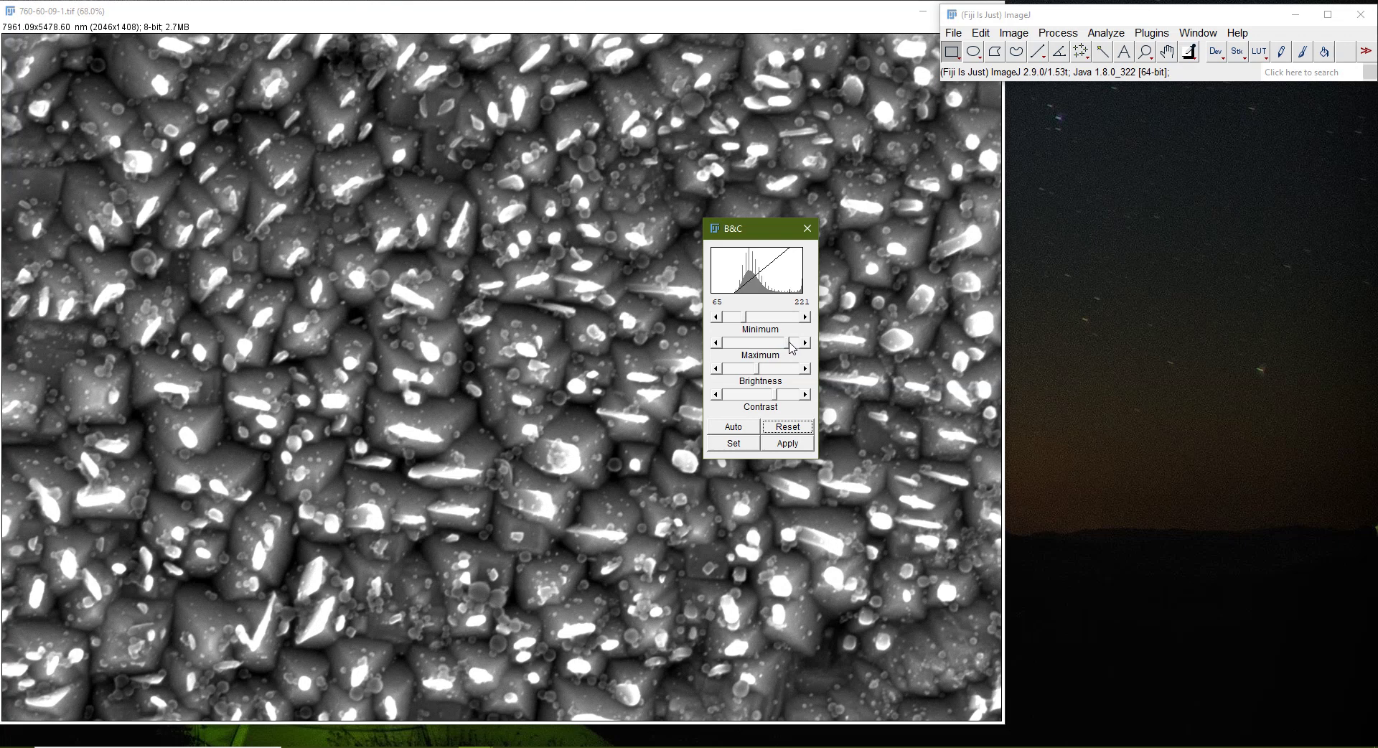
click(789, 444)
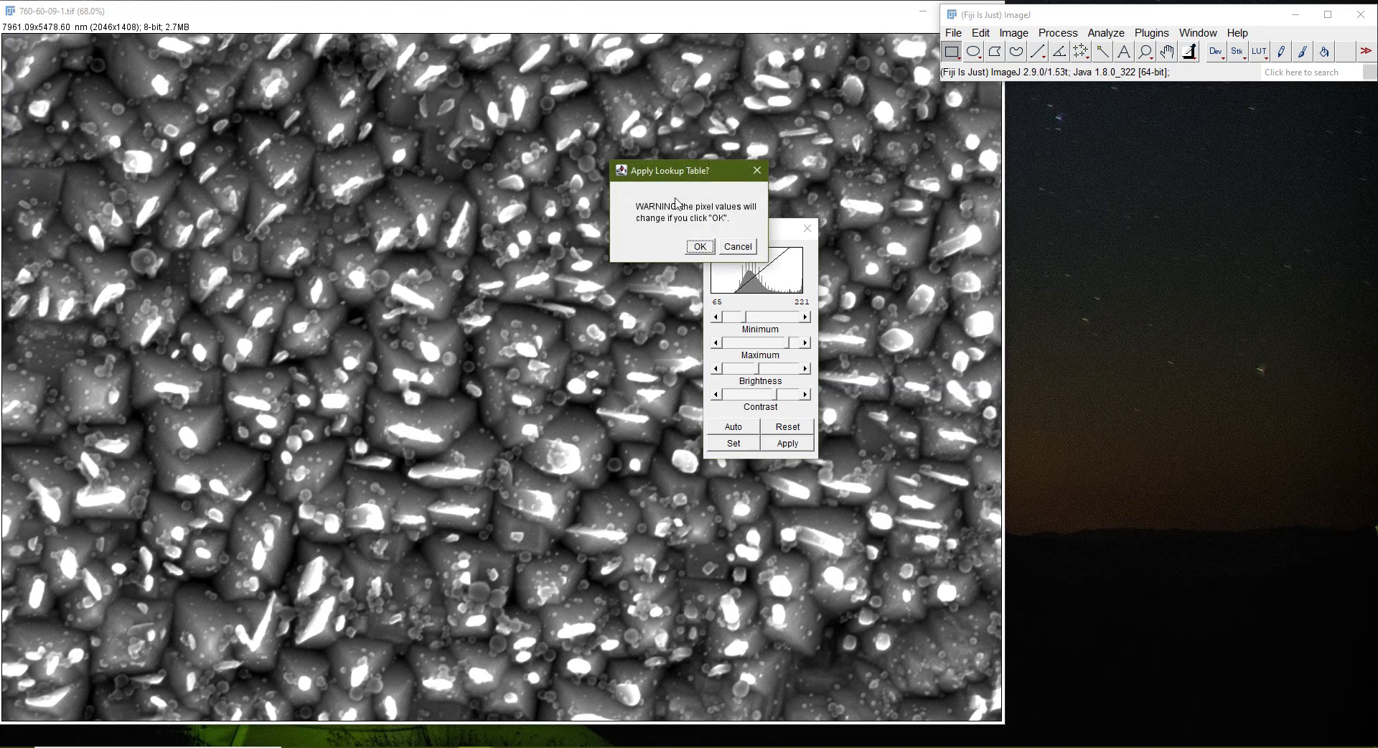
click(699, 248)
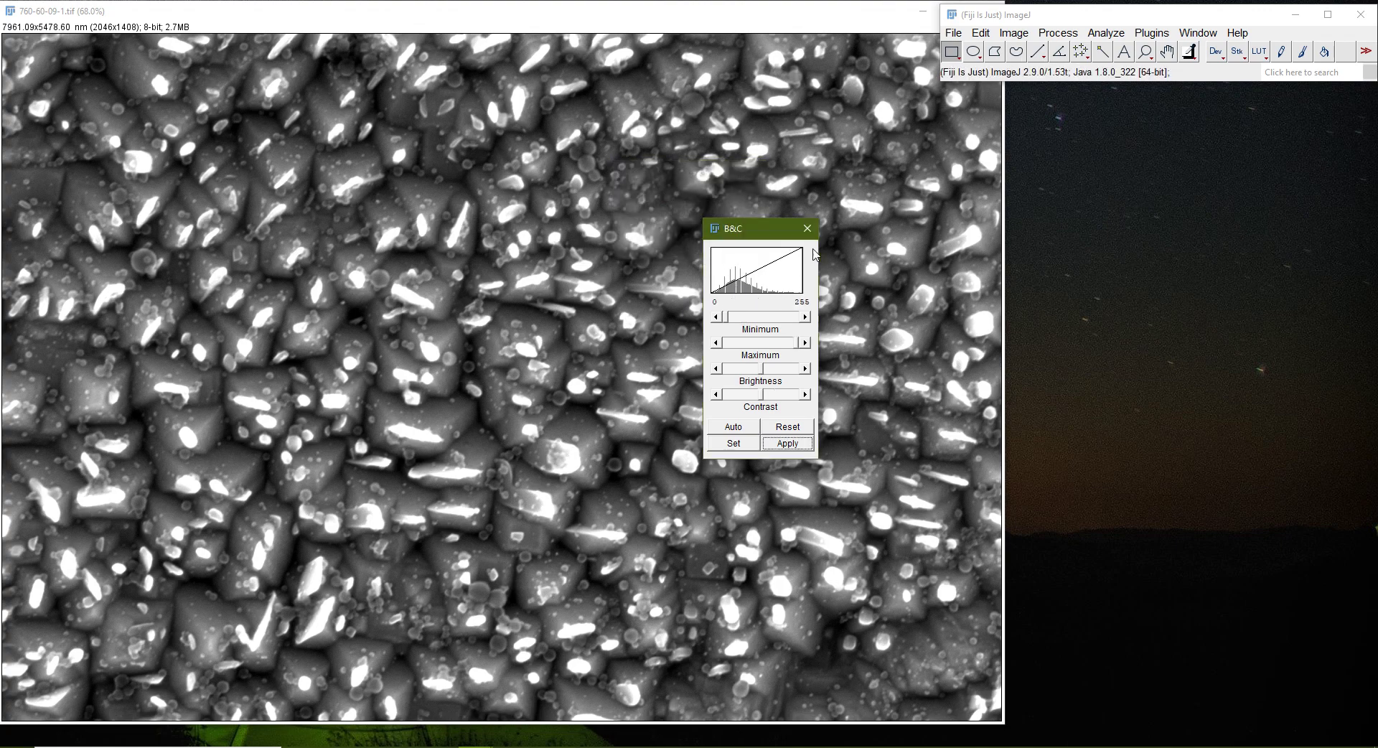
click(807, 228)
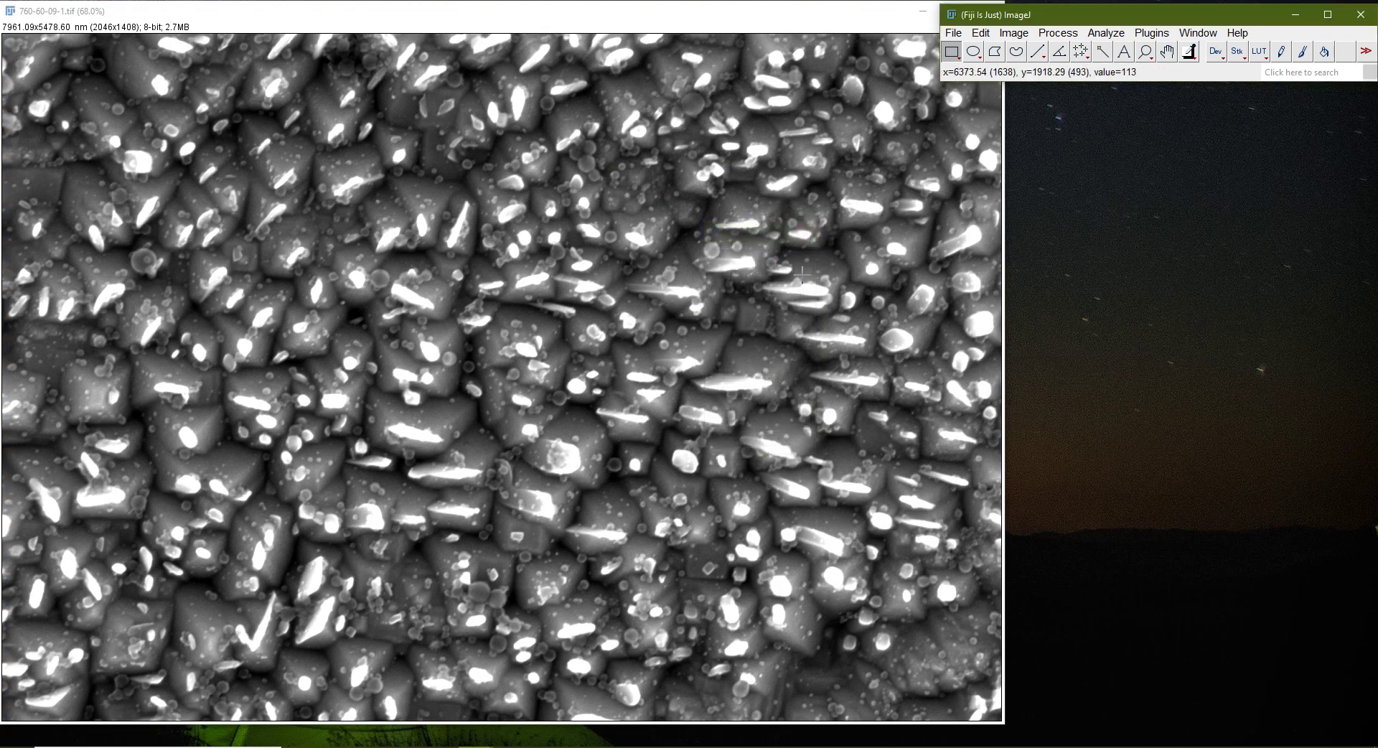
click(1023, 36)
Set a 202–255 threshold so only the bright particles (8.34%) show red
mouse_move(1036, 81)
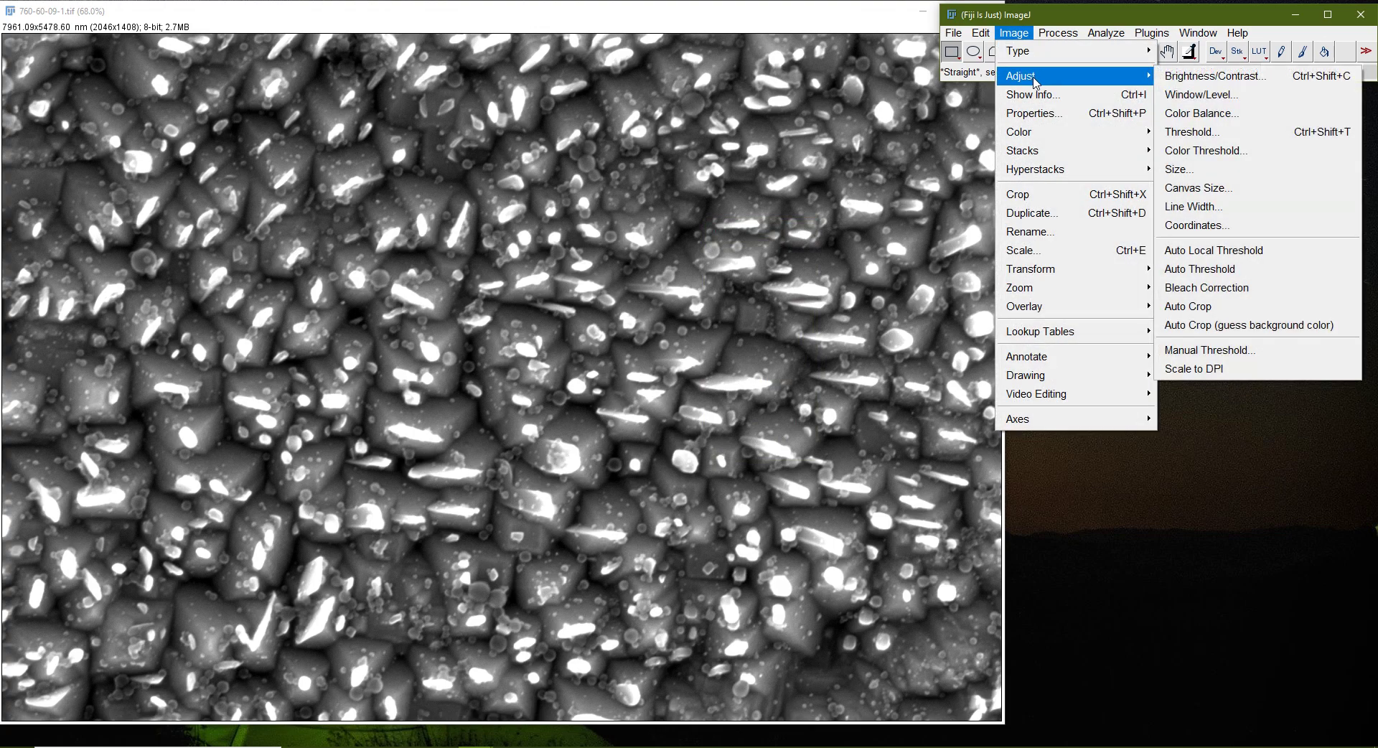
click(1217, 133)
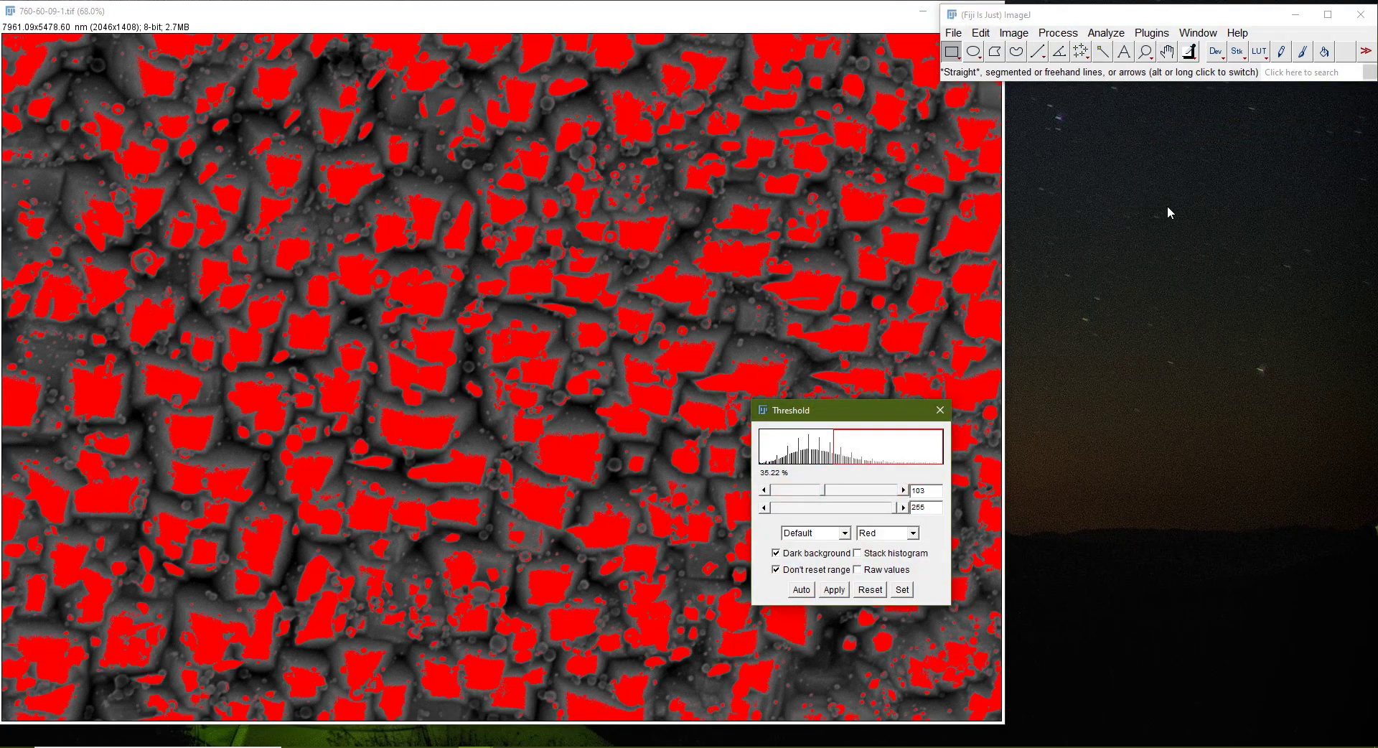
drag(885, 422, 1175, 218)
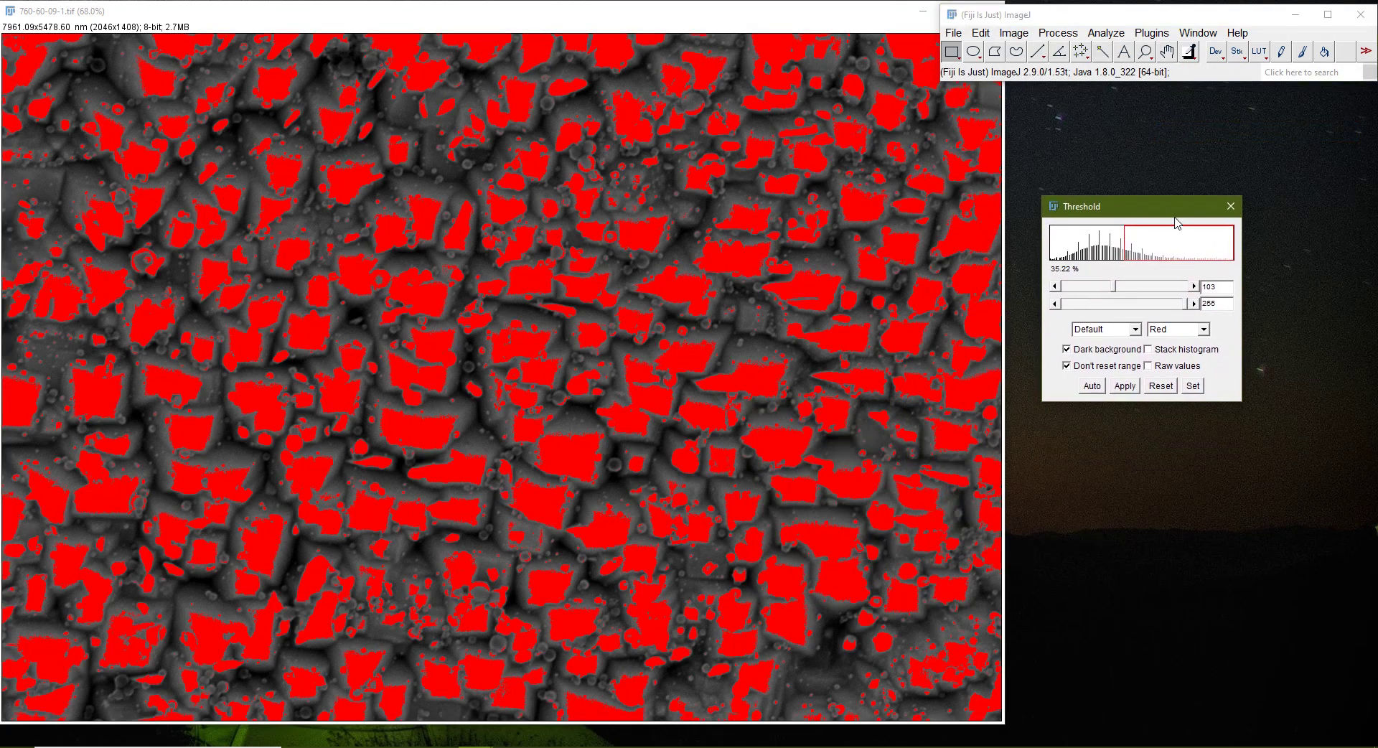
drag(1117, 288, 1164, 294)
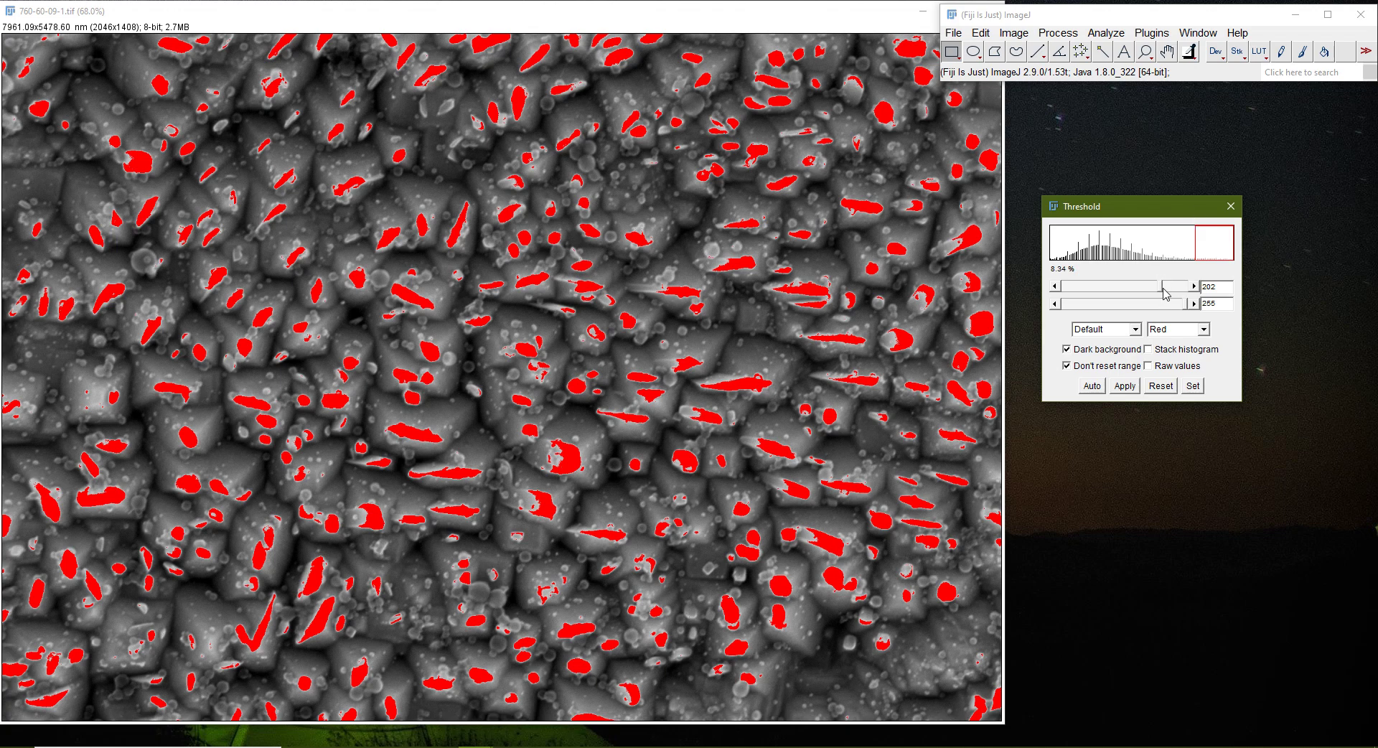
drag(1160, 287, 1190, 291)
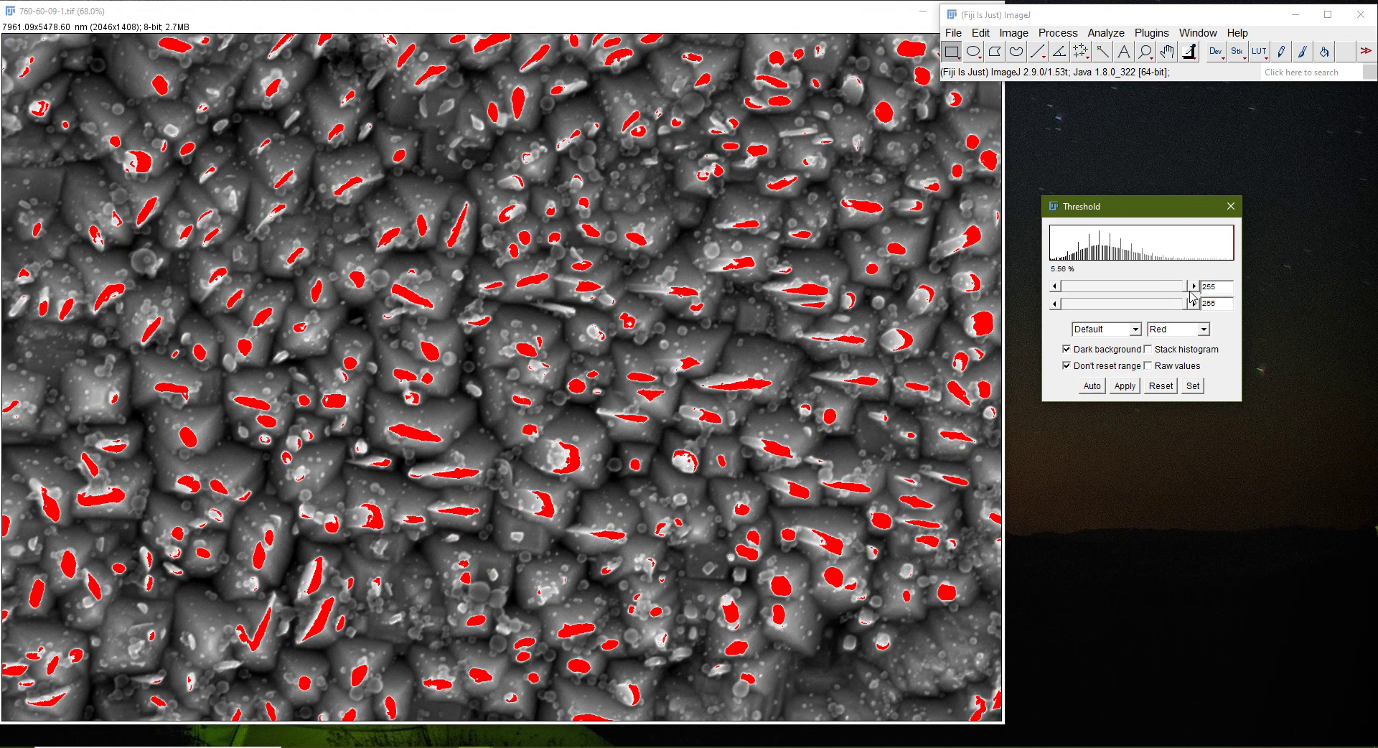
drag(1191, 294, 1160, 304)
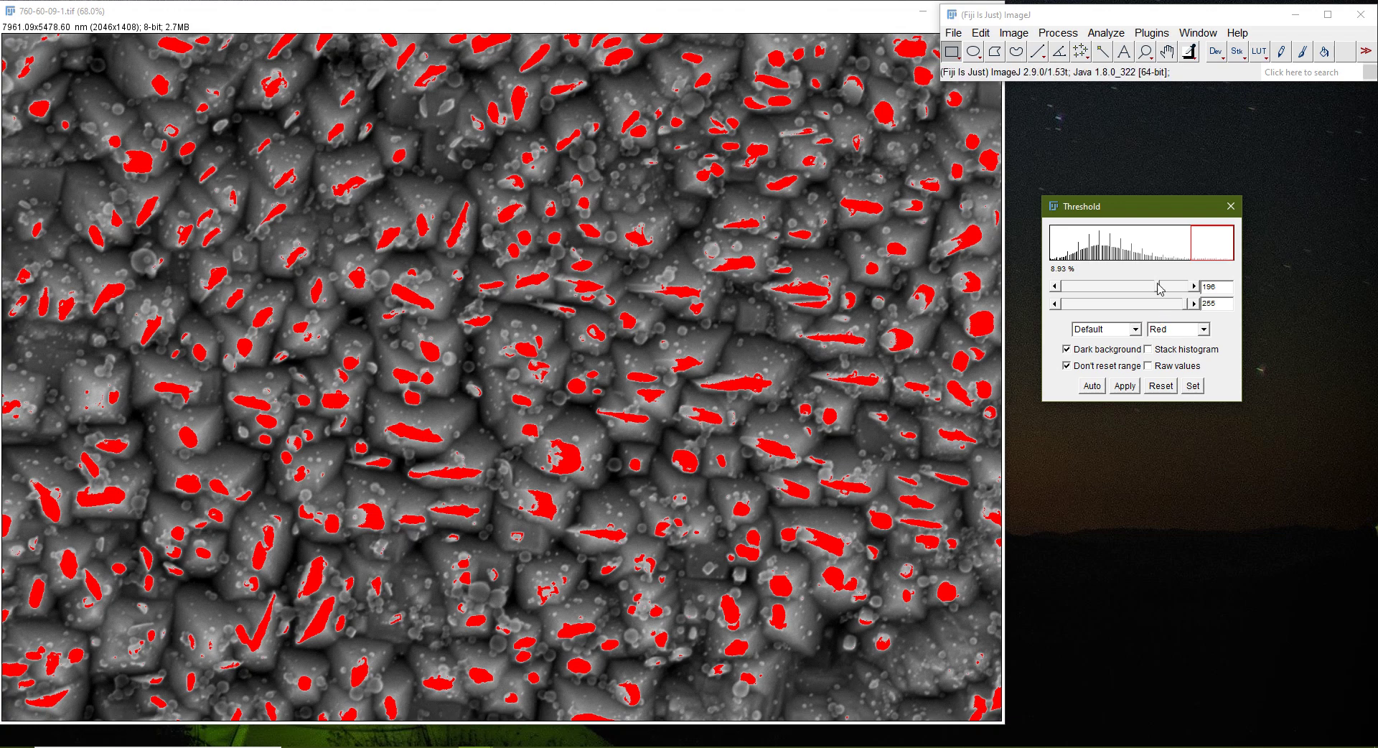
drag(1160, 289, 1150, 292)
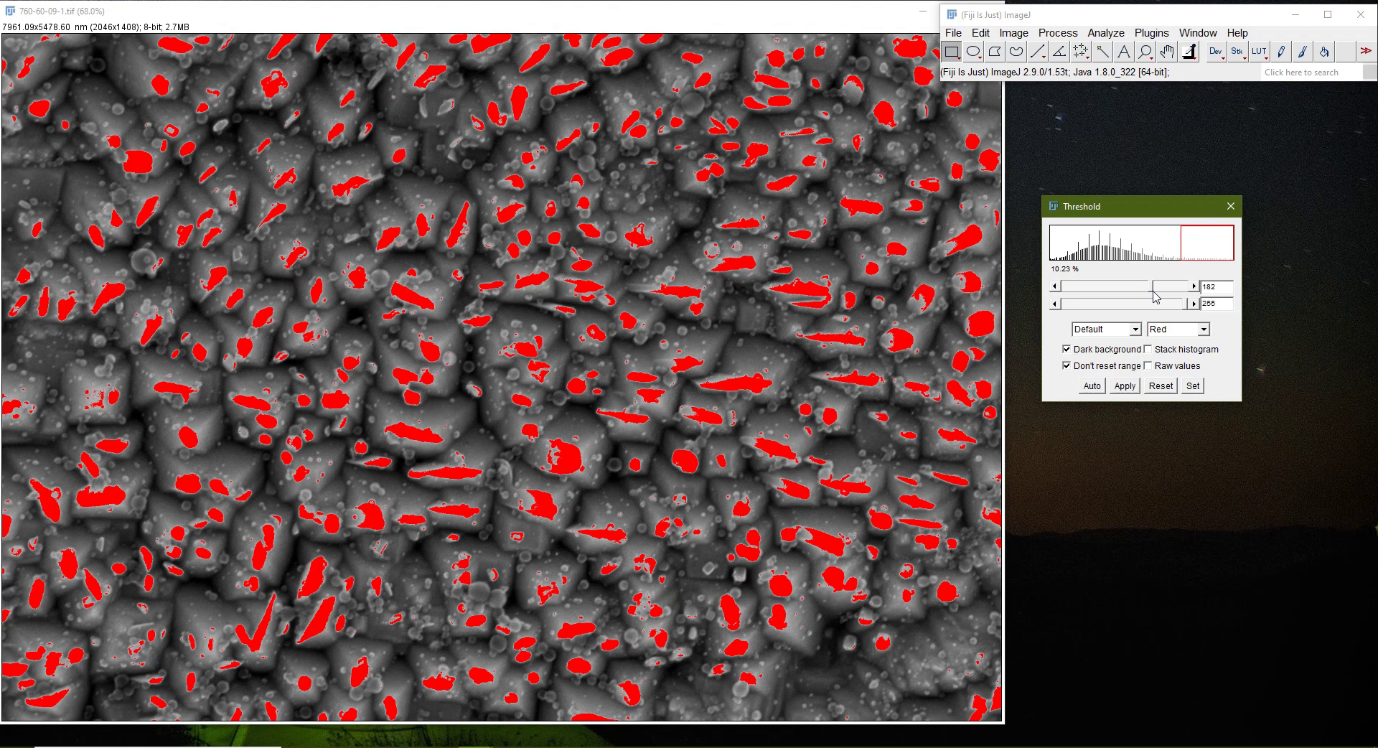
drag(1154, 292, 1163, 295)
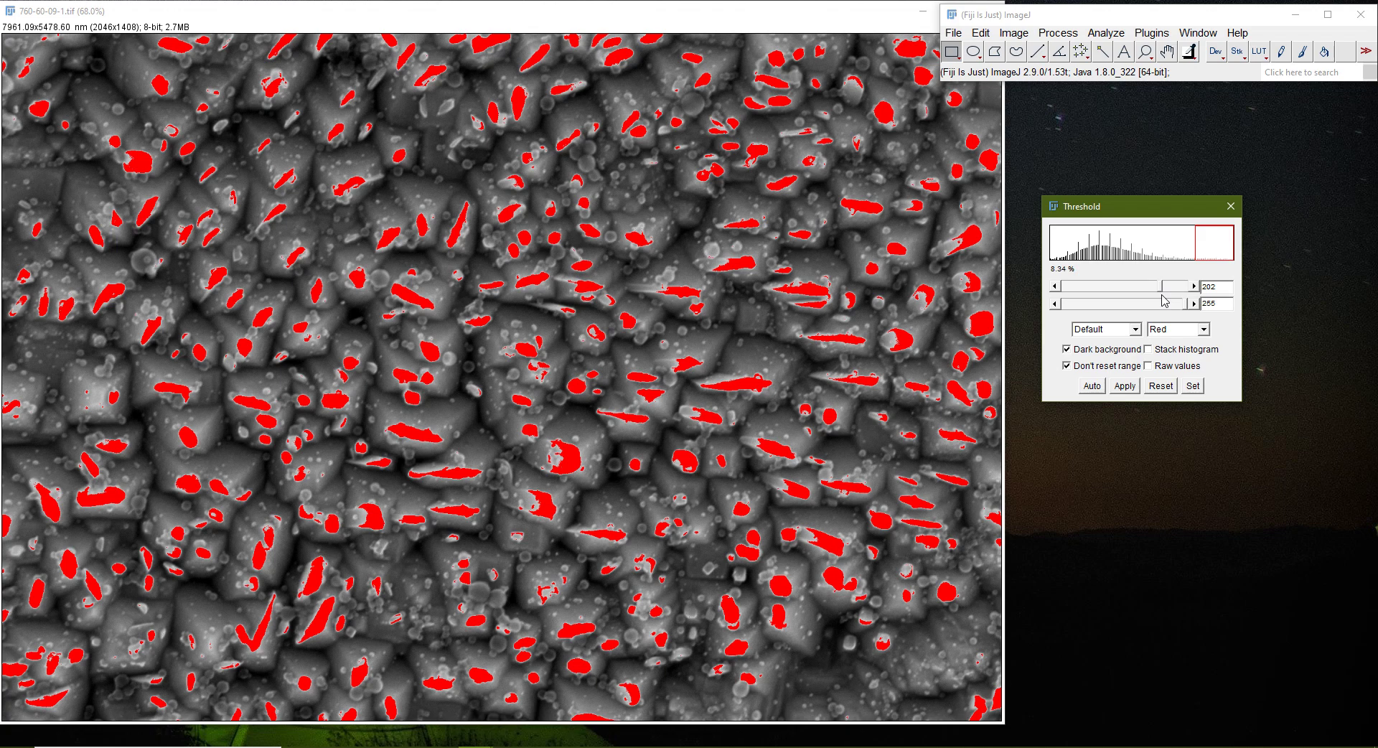
Apply the threshold to create a binary mask, then close the Log and Threshold windows
click(1124, 388)
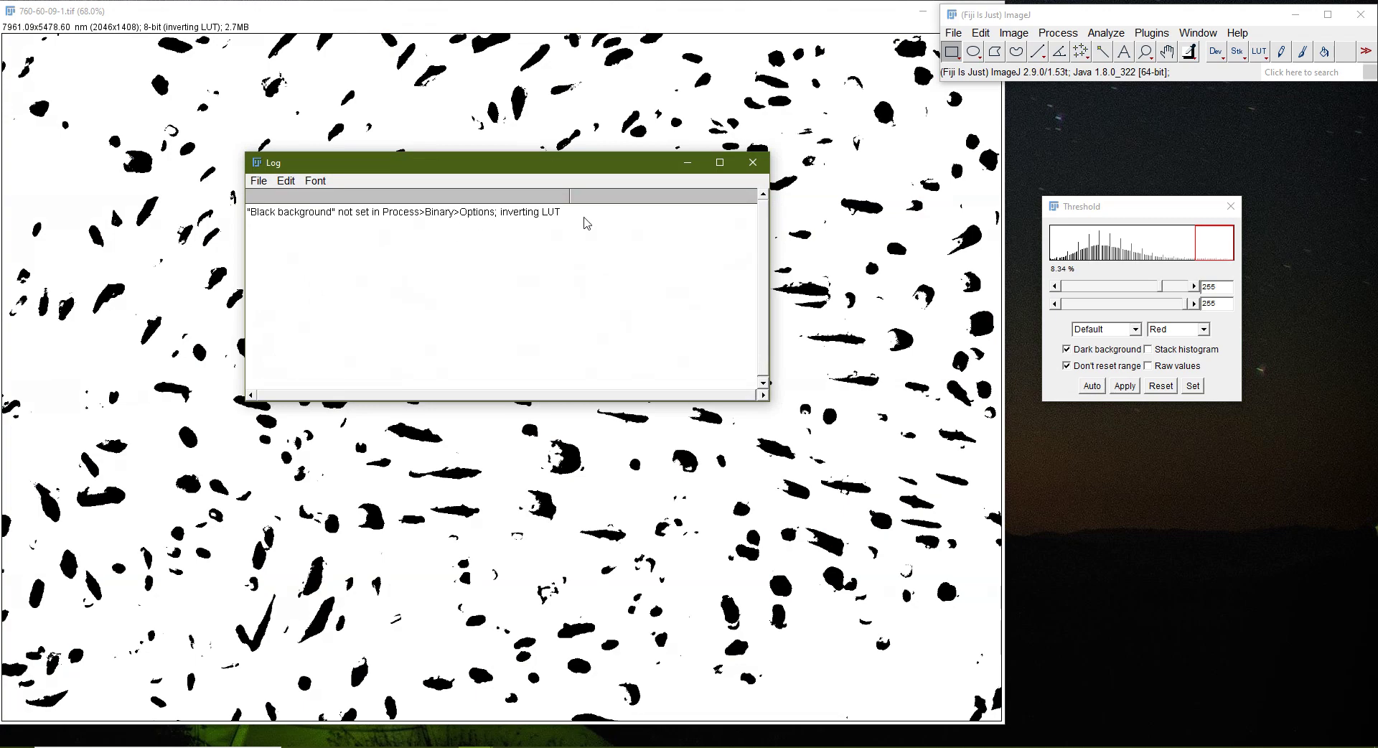
click(758, 168)
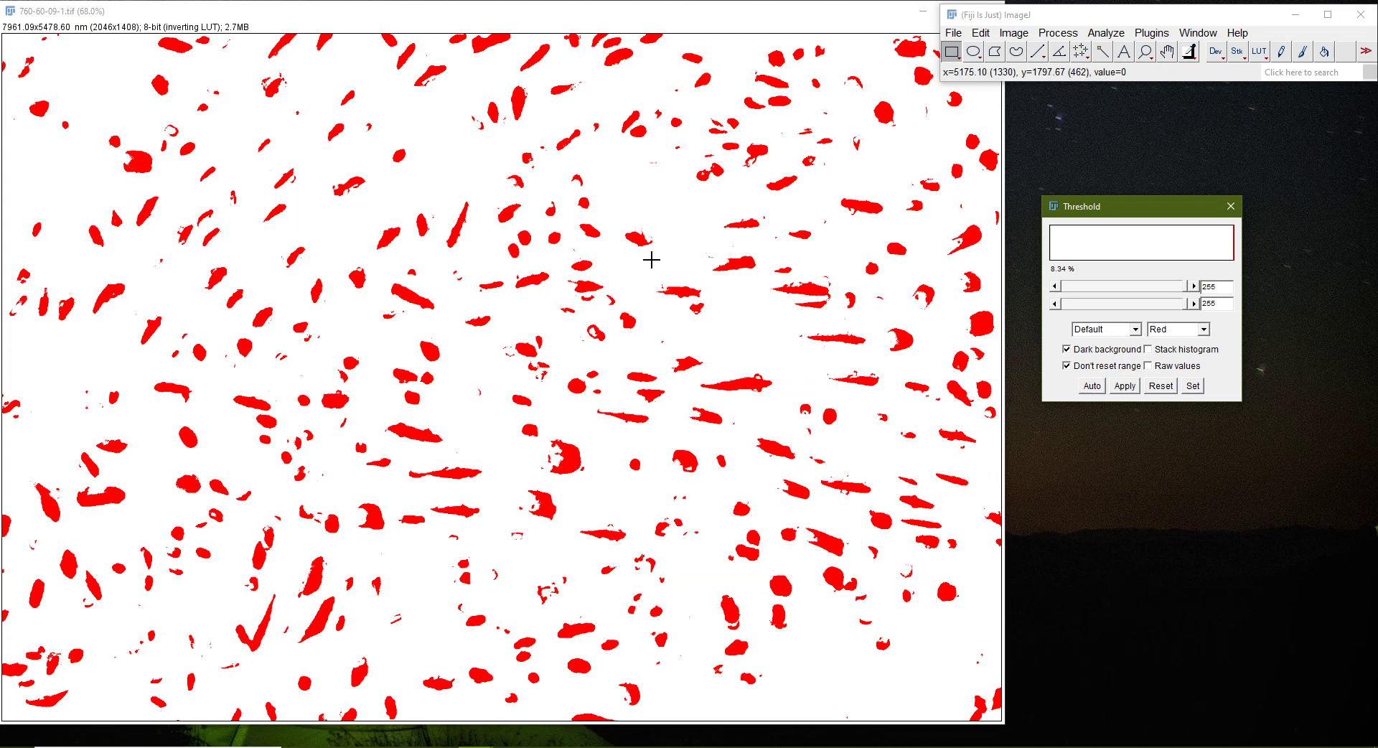
click(1230, 208)
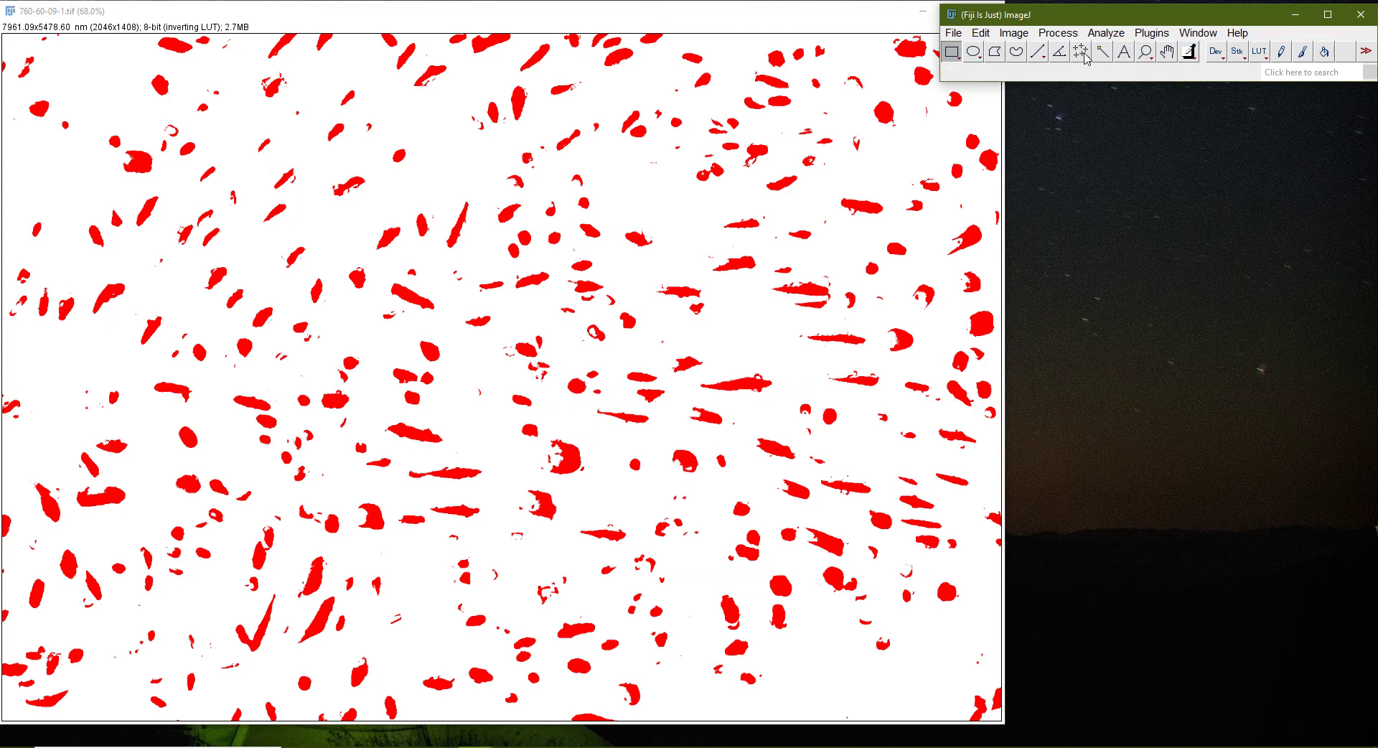
Fill holes inside the binary particles with Process > Binary > Fill Holes
click(1020, 36)
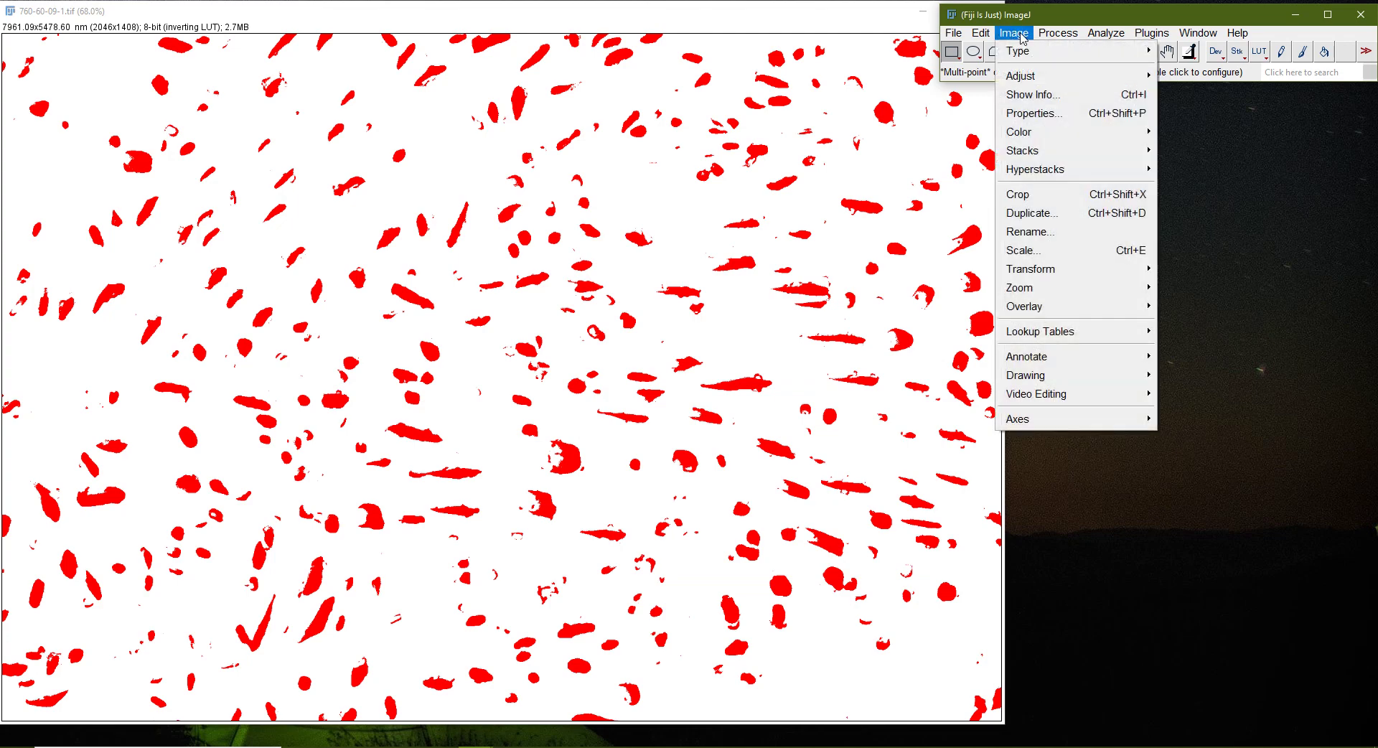
mouse_move(1048, 38)
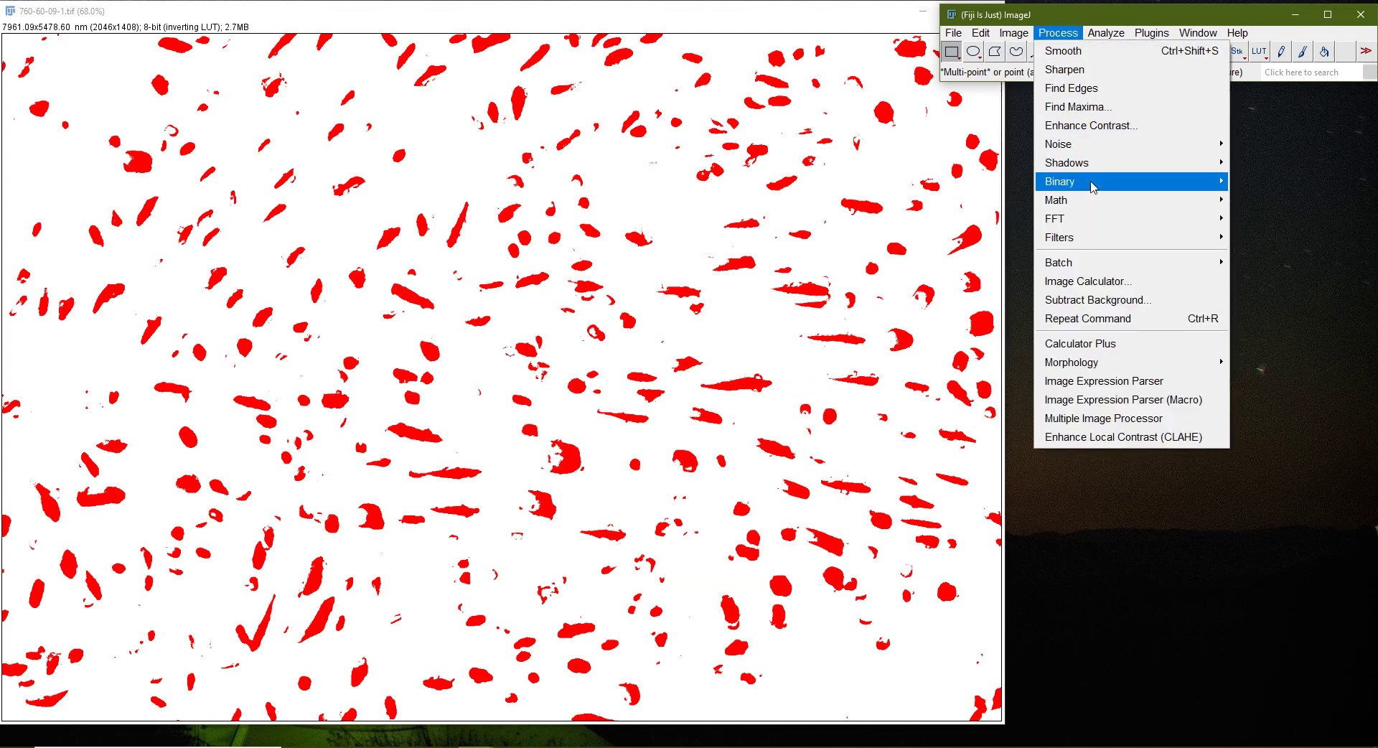
mouse_move(1093, 187)
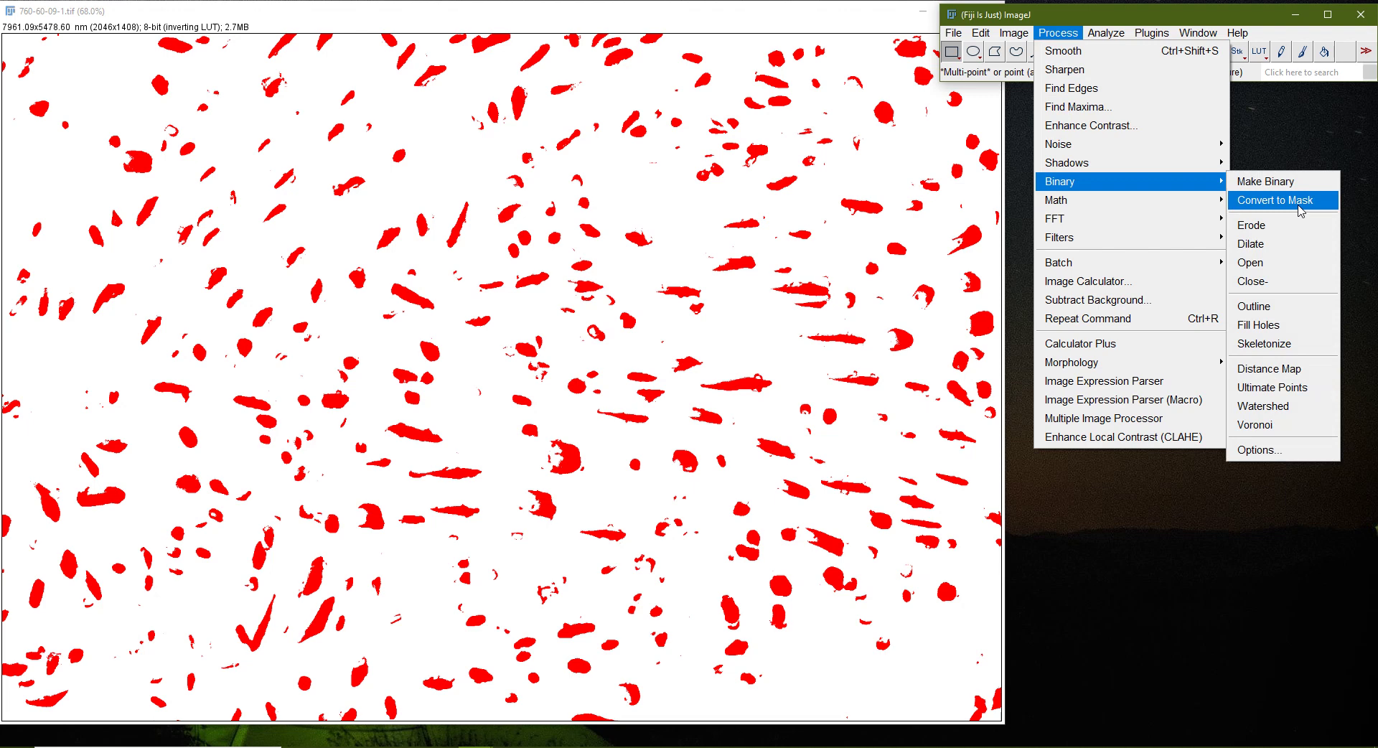
click(1268, 327)
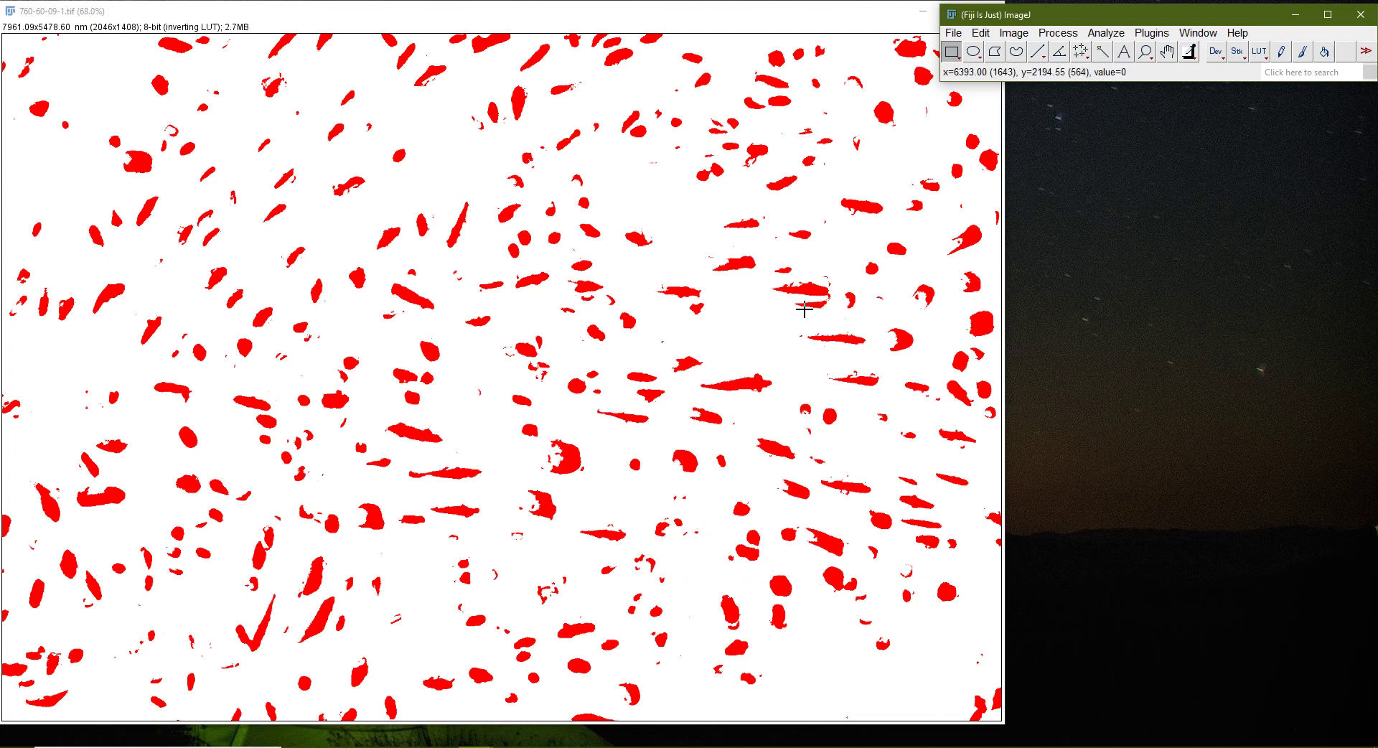
click(1302, 52)
click(554, 459)
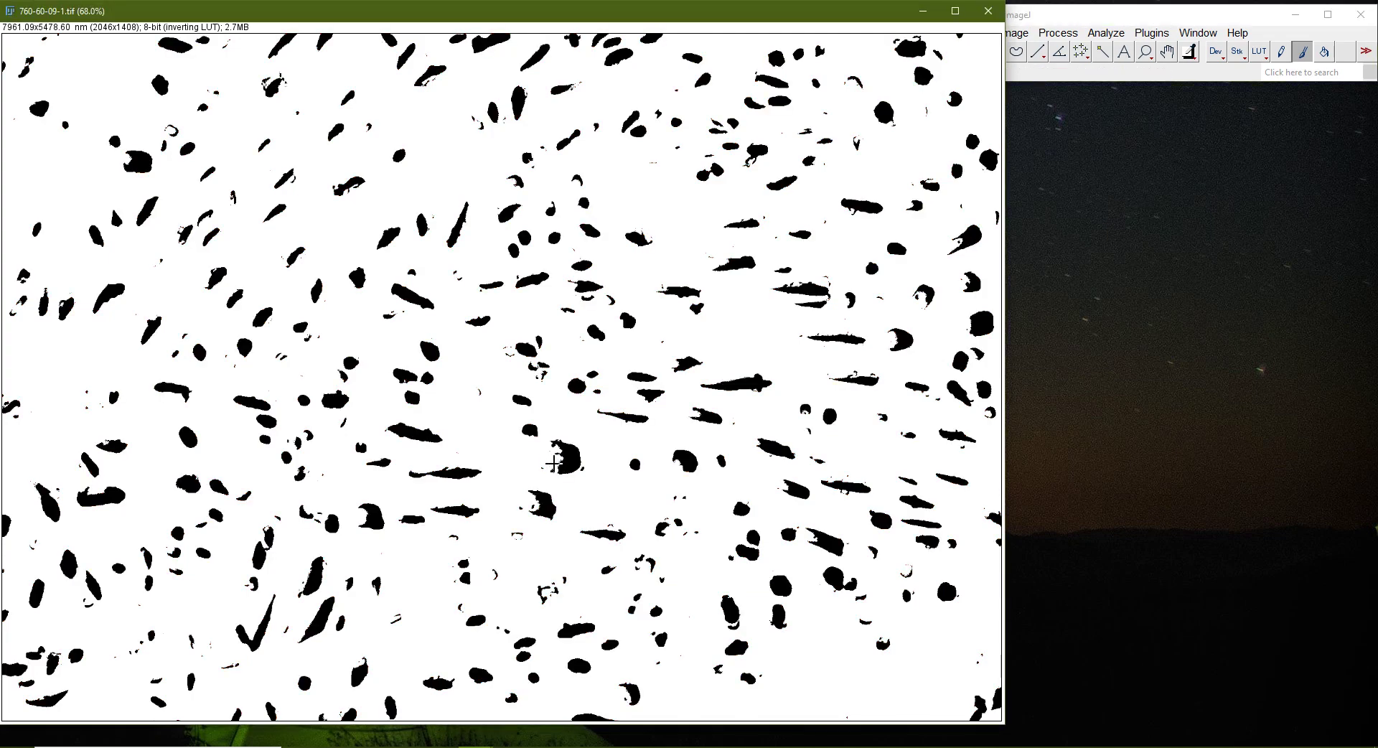
mouse_move(549, 460)
mouse_down()
mouse_move(567, 450)
mouse_move(565, 467)
mouse_up()
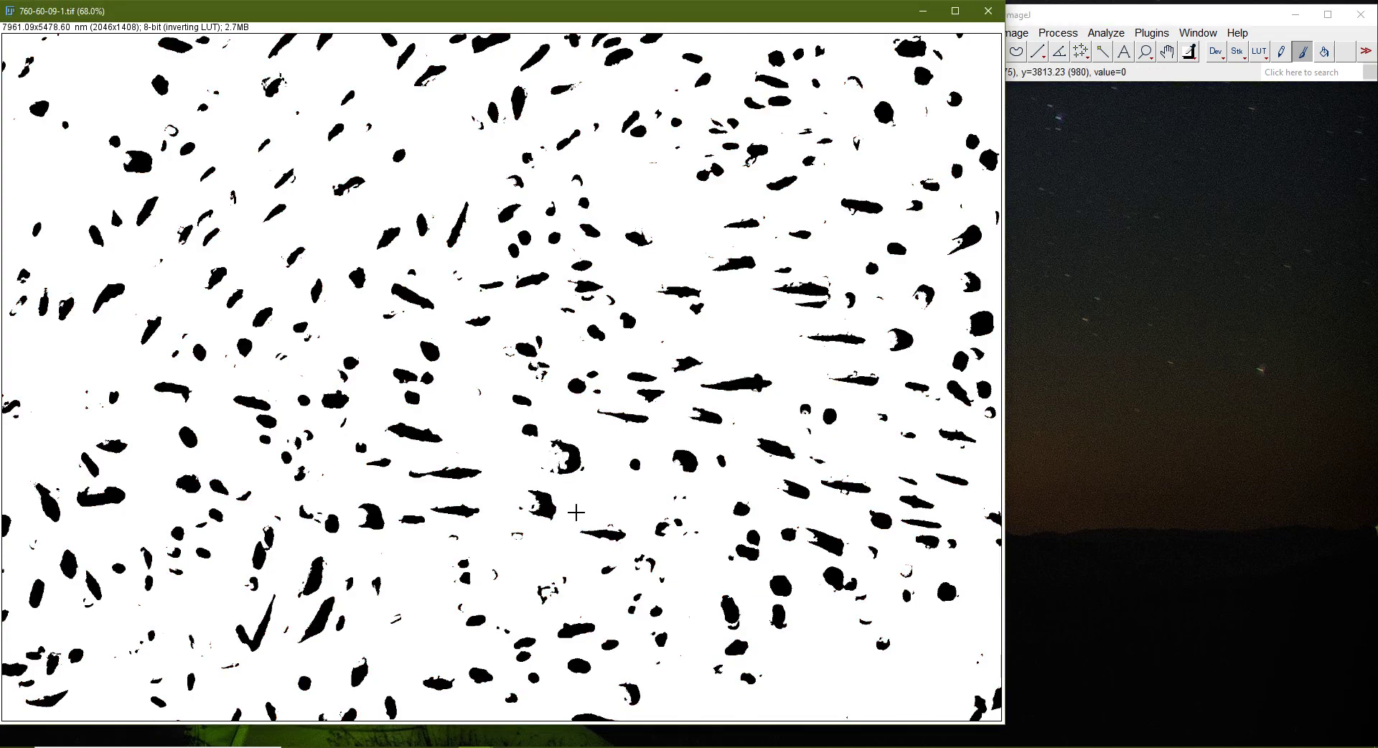
key(ctrl+z)
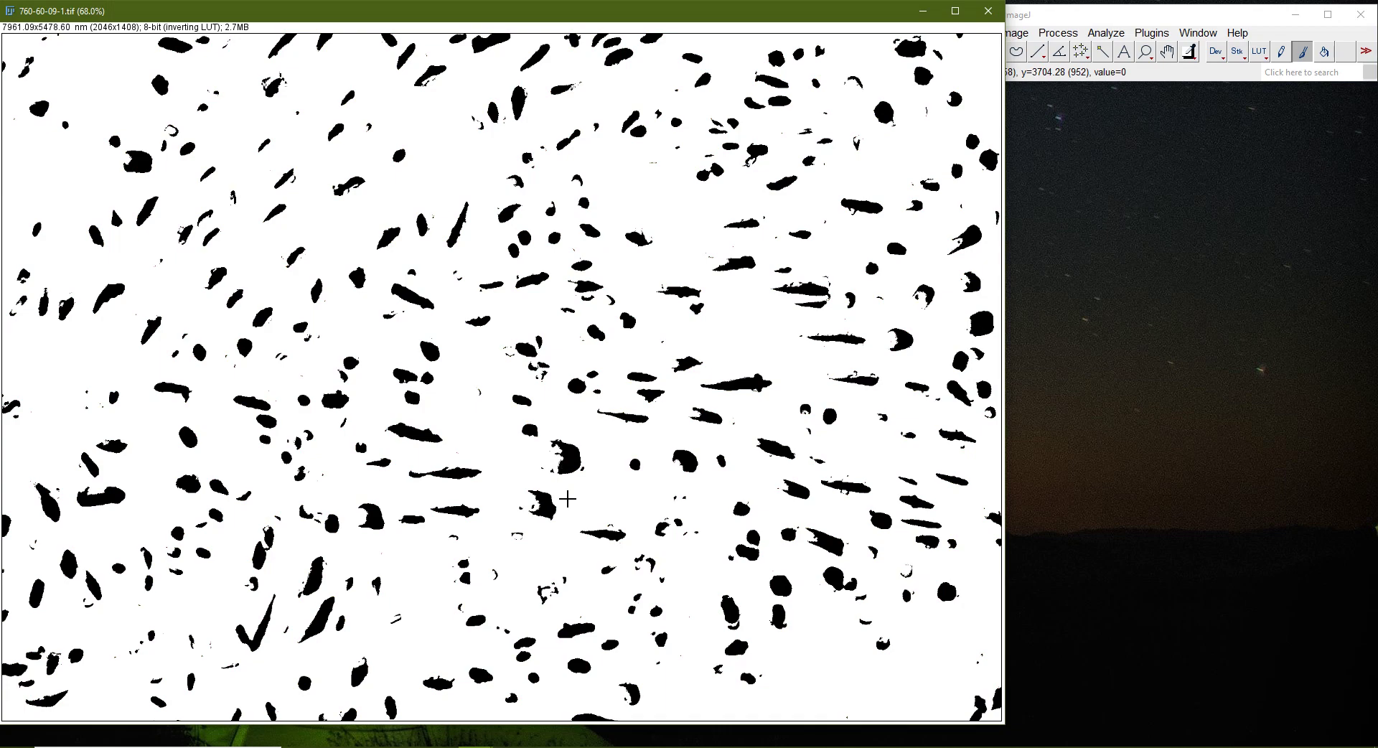
double_click(1303, 53)
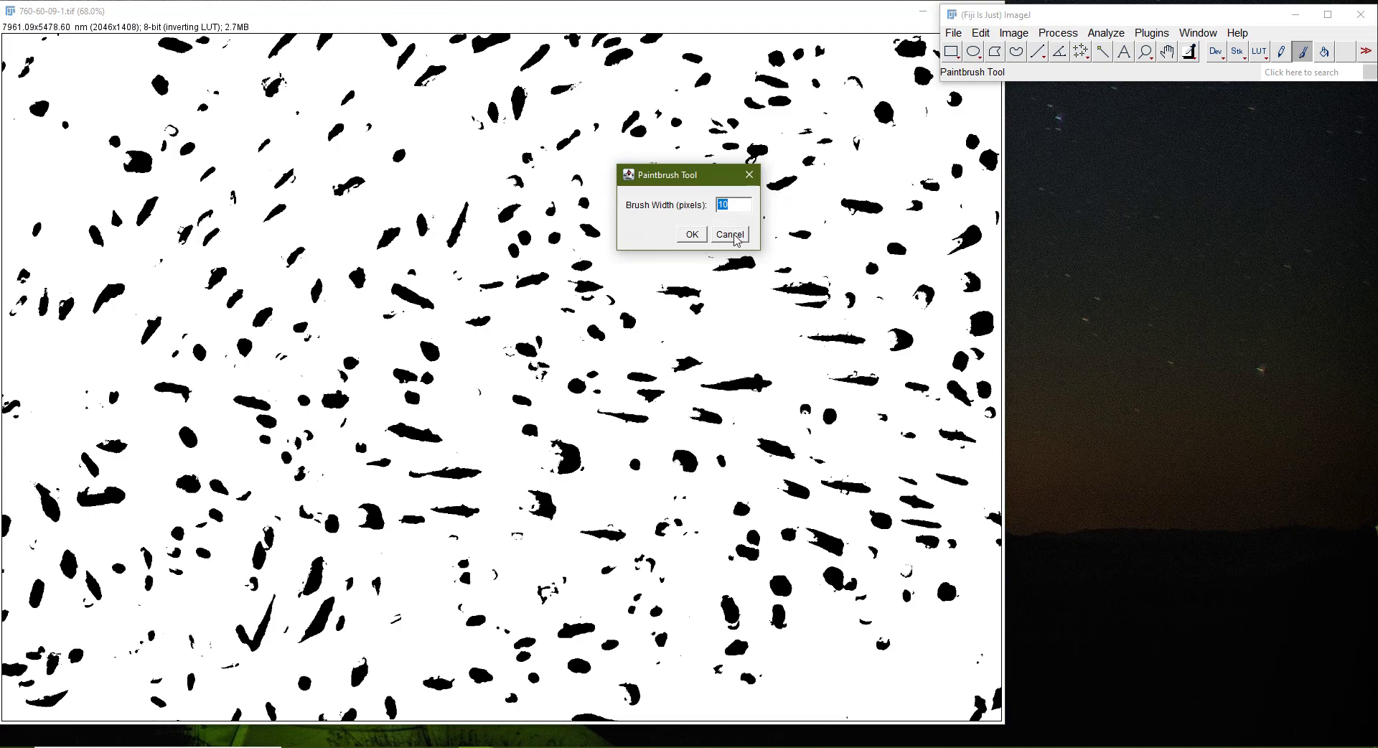
click(734, 235)
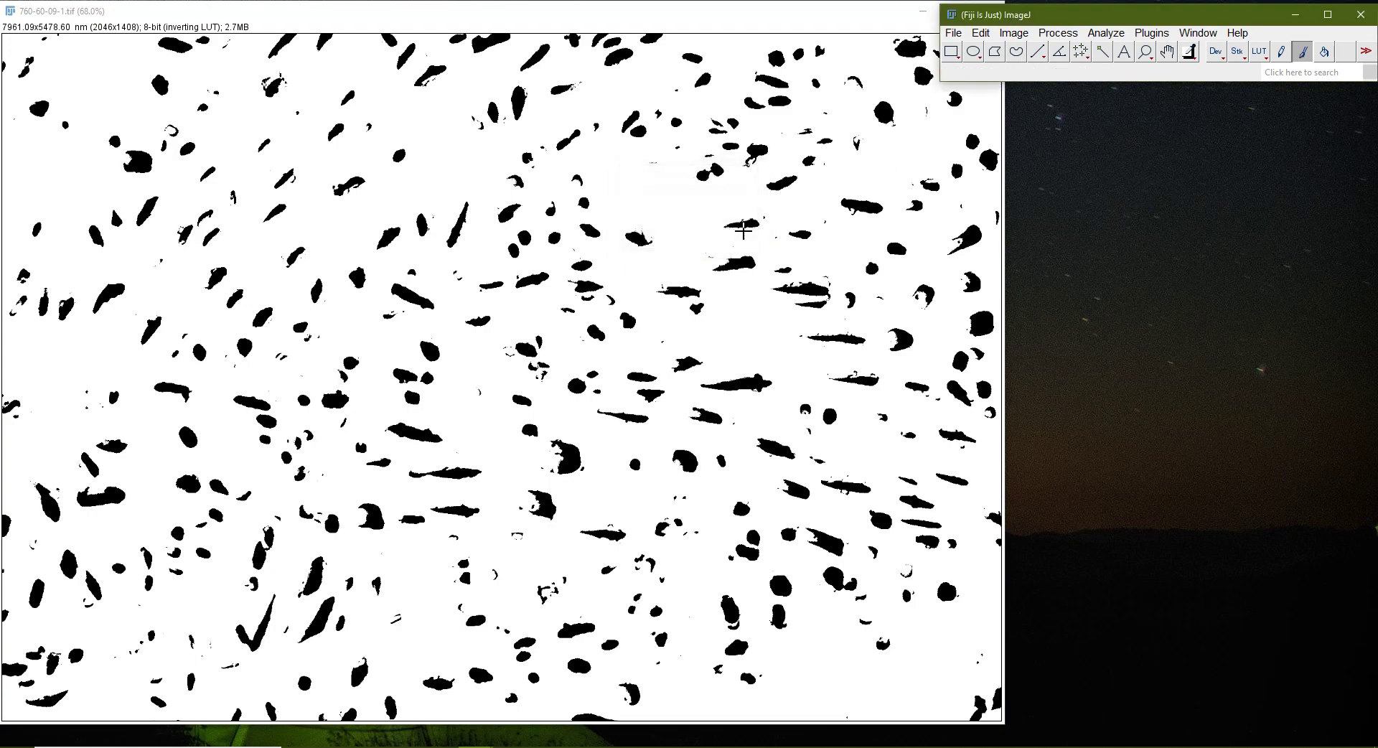
double_click(1305, 61)
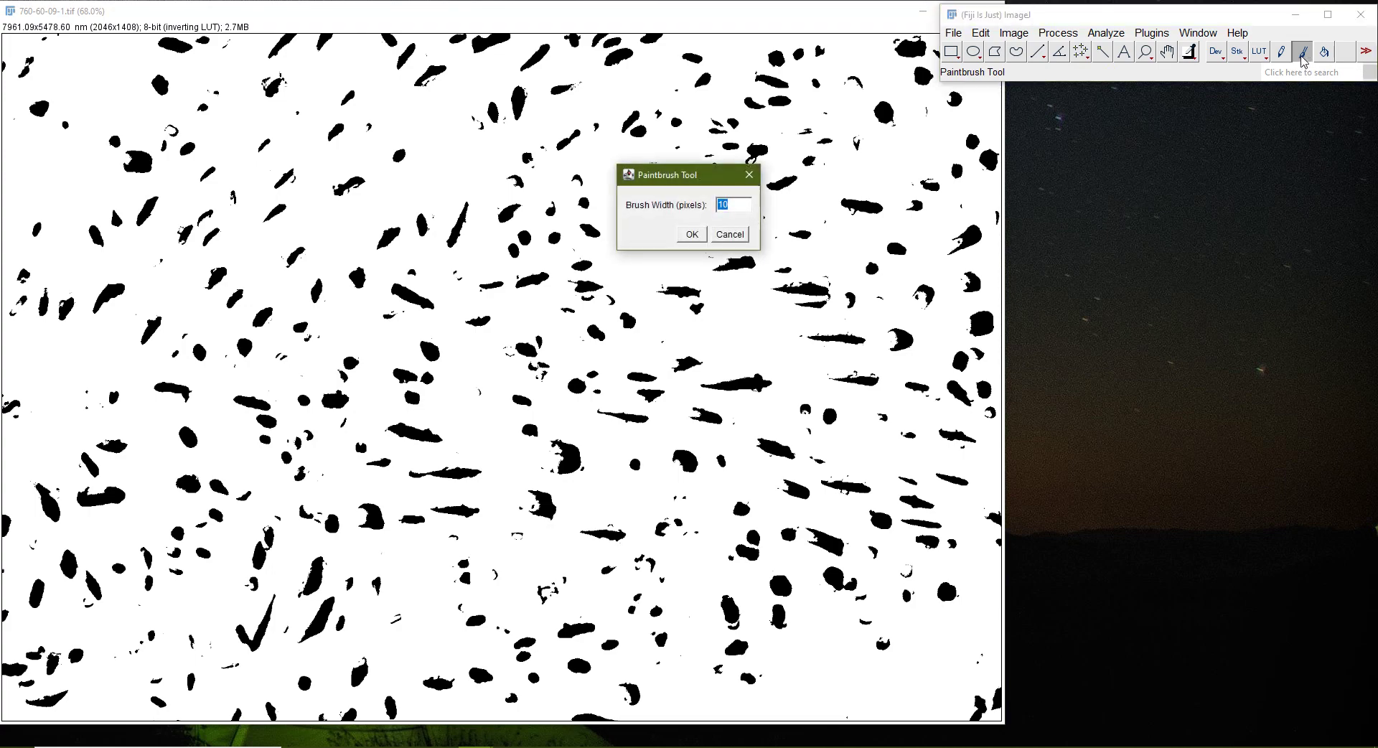
click(732, 235)
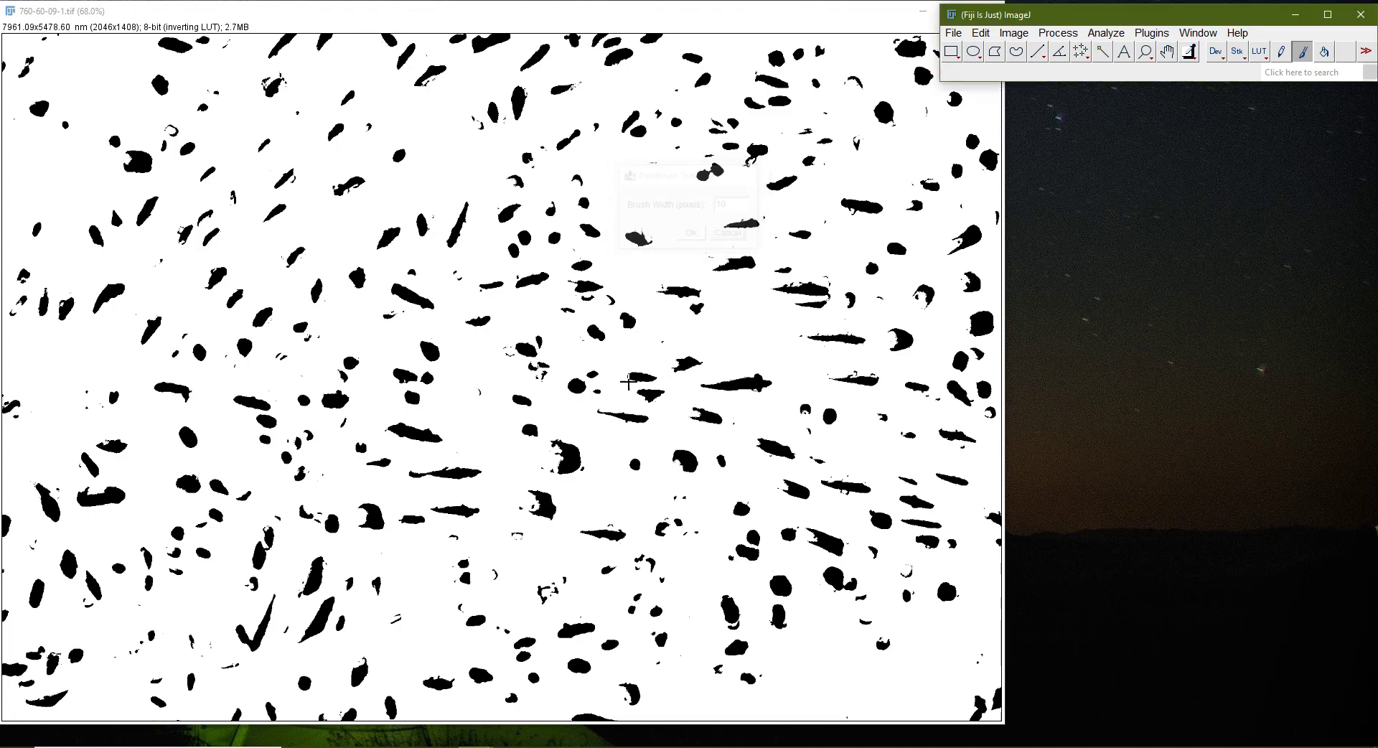
click(547, 457)
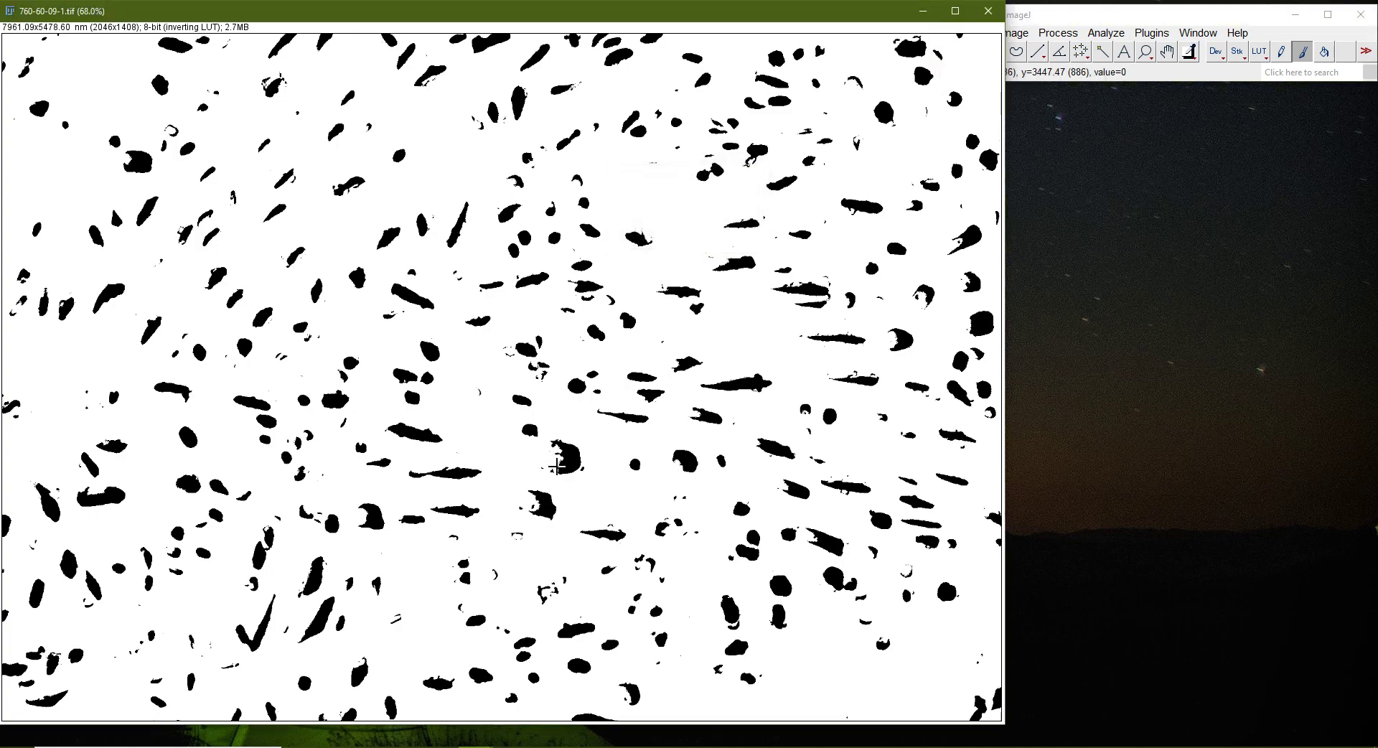
right_click(555, 467)
key(Escape)
click(547, 592)
key(ctrl+z)
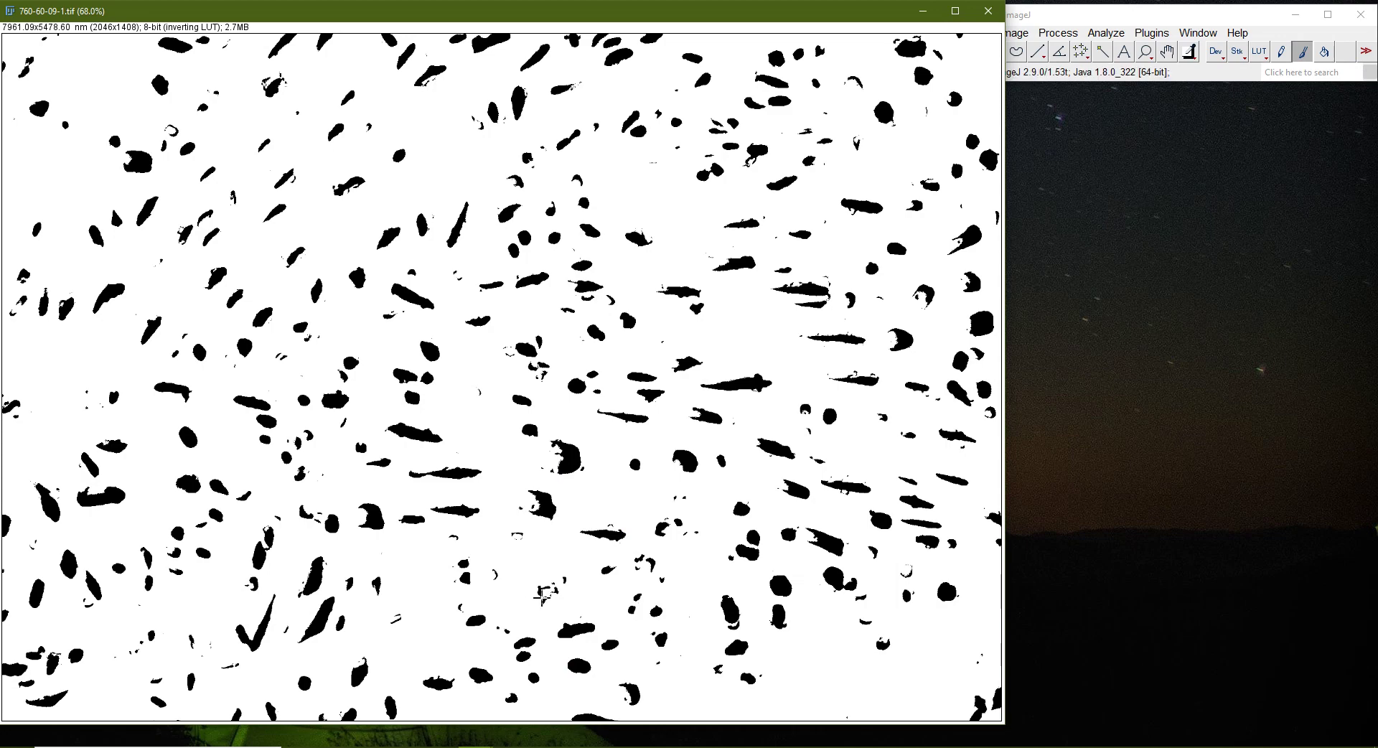
Pick black from the mask and paint over the white gaps at the blob's left edge
click(1309, 58)
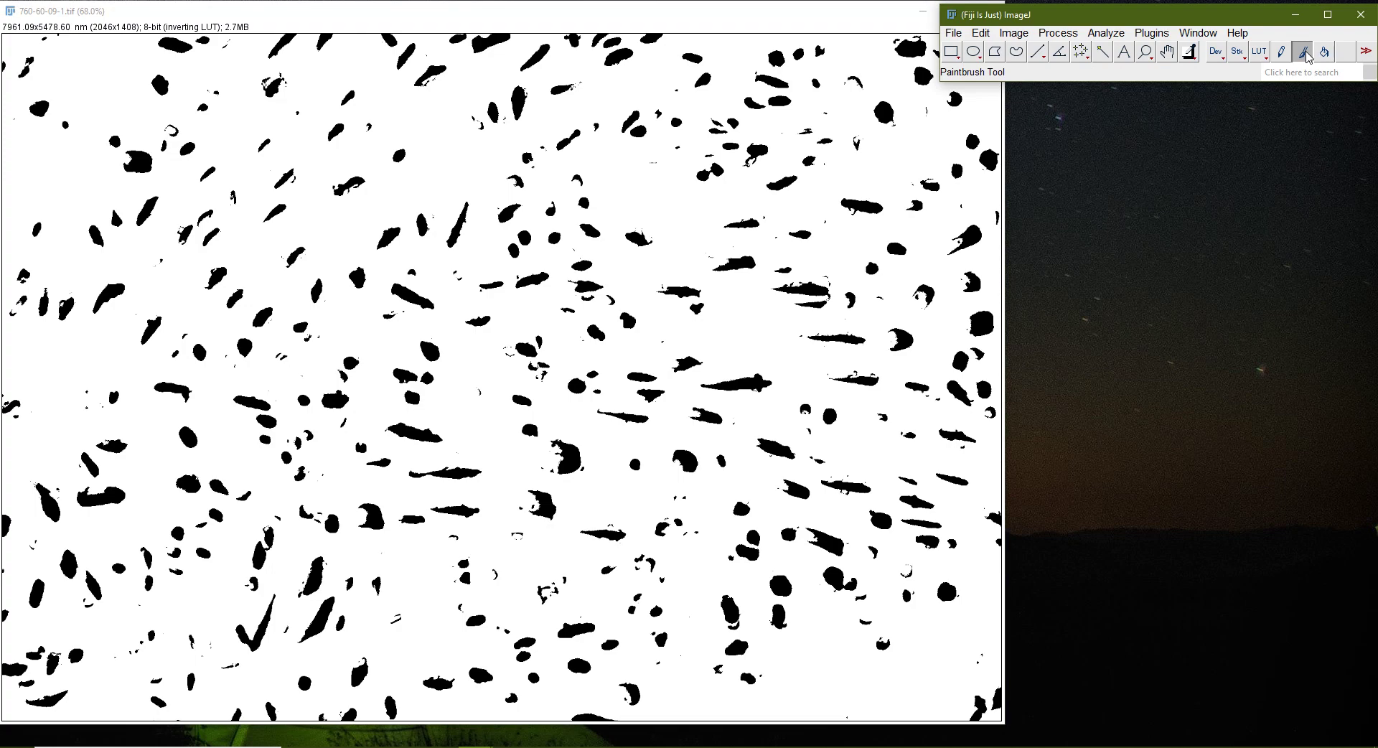
click(1059, 33)
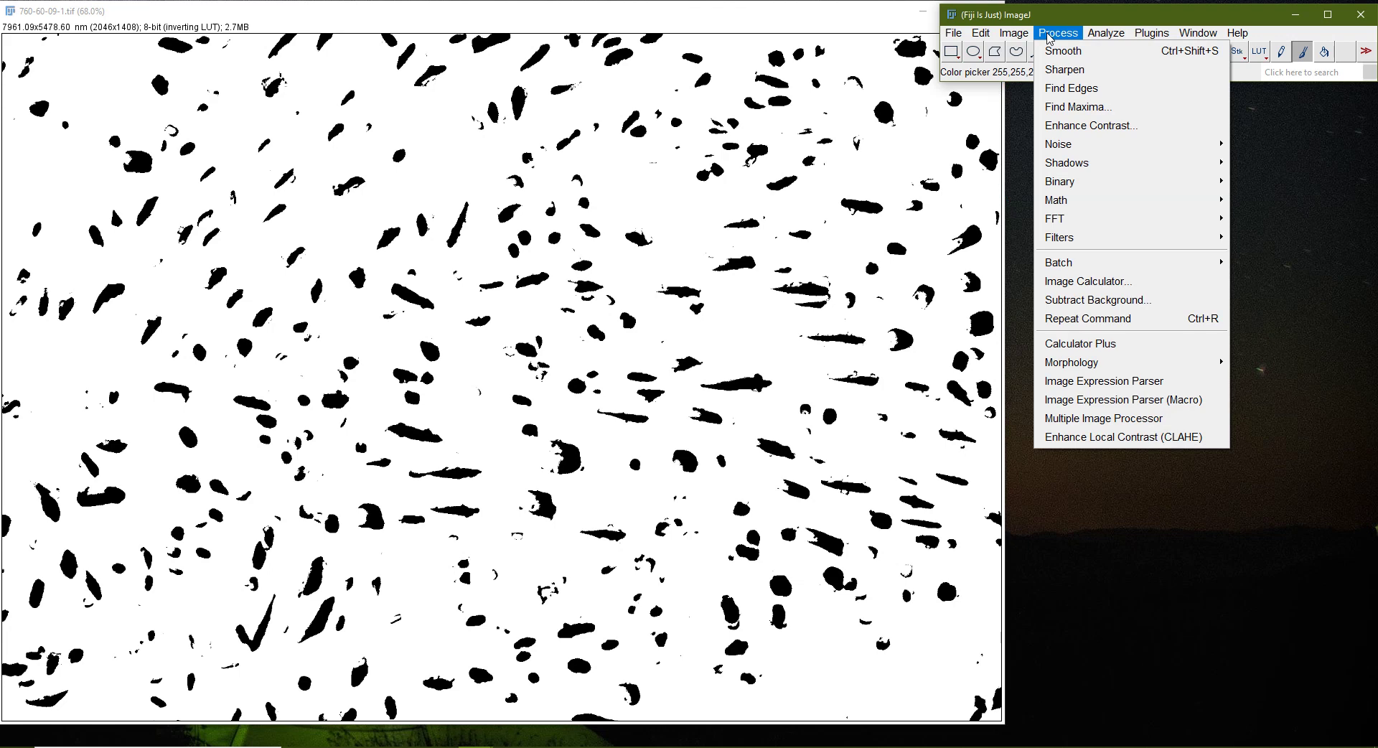
click(1048, 36)
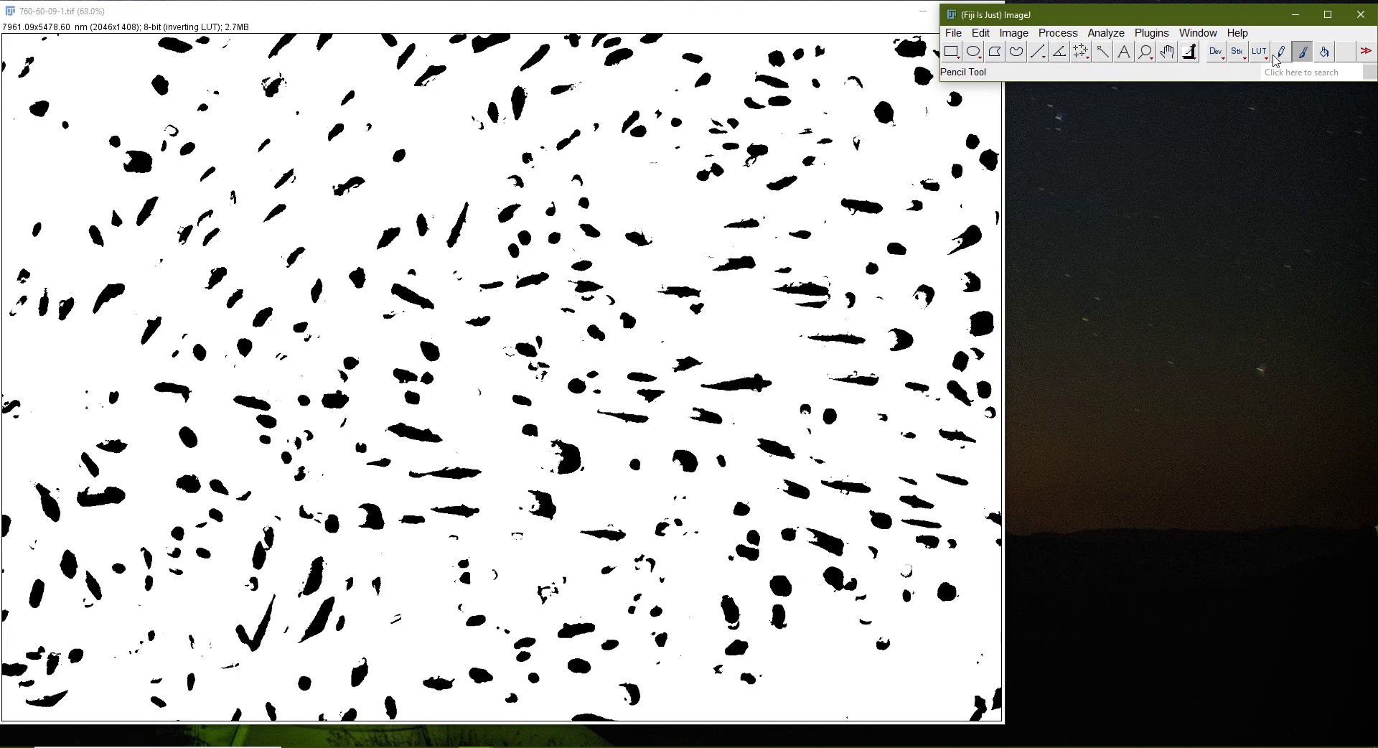
click(1189, 56)
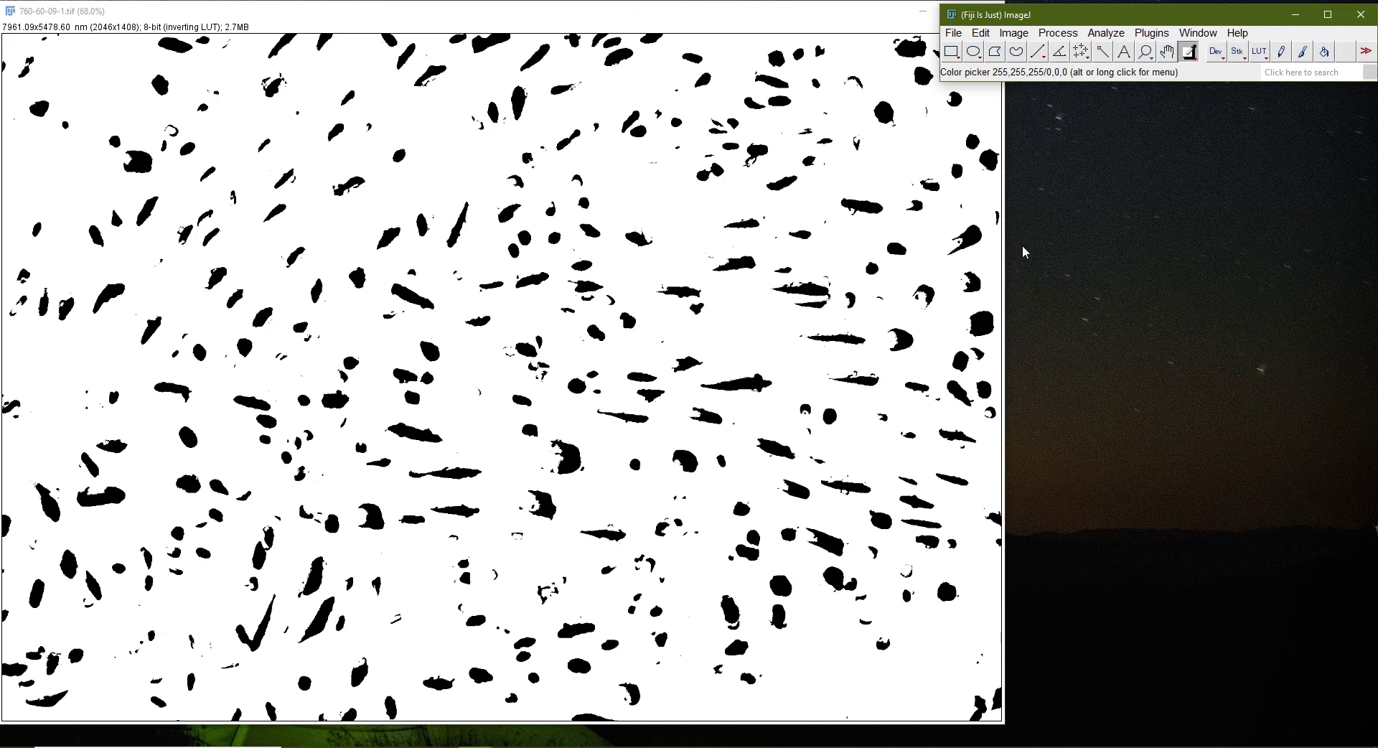
click(720, 486)
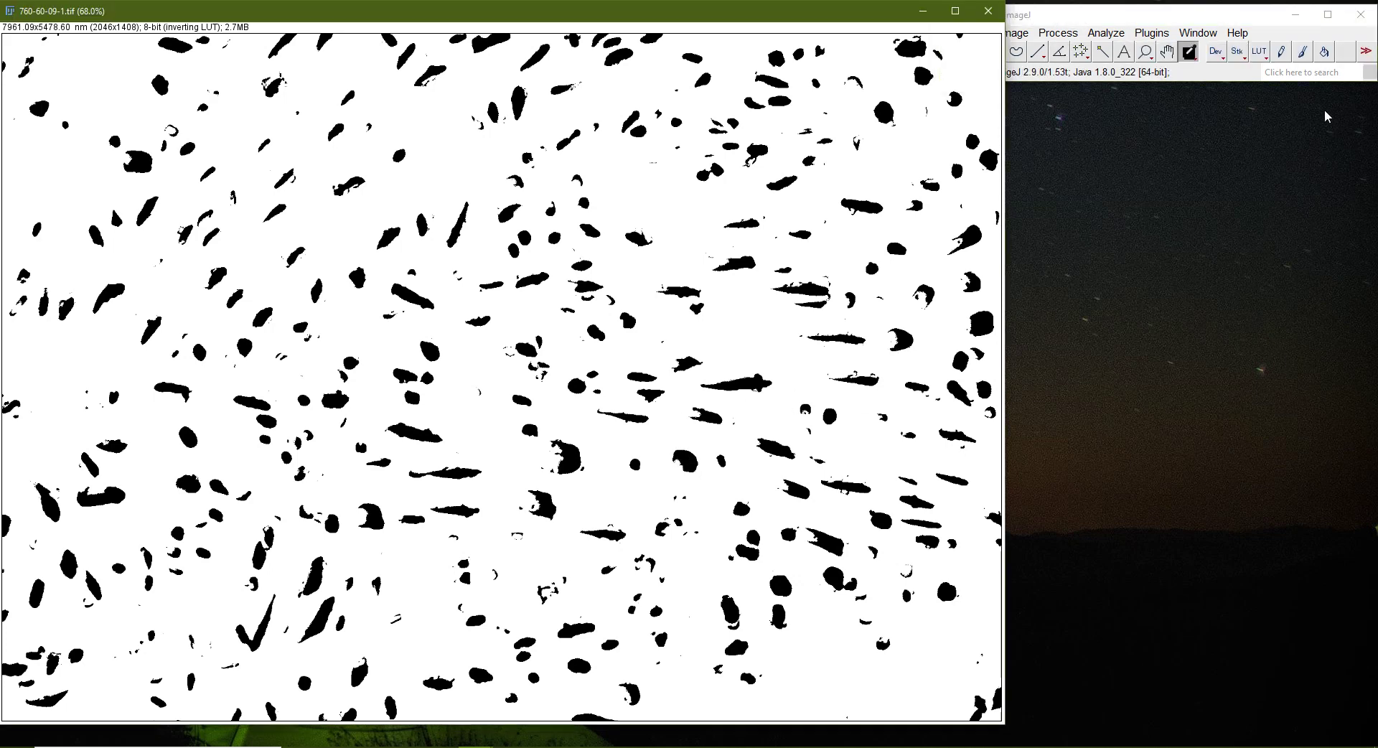
click(1302, 52)
click(677, 468)
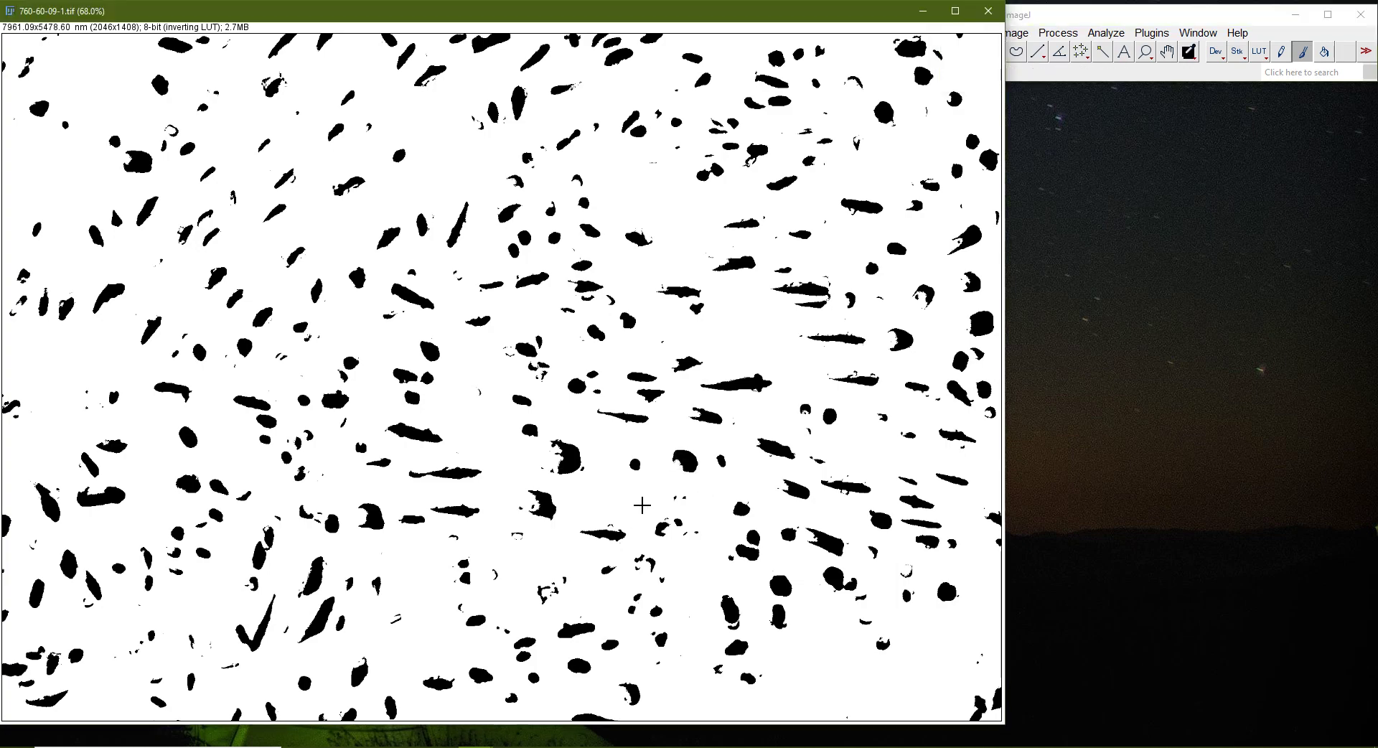
drag(553, 459, 556, 445)
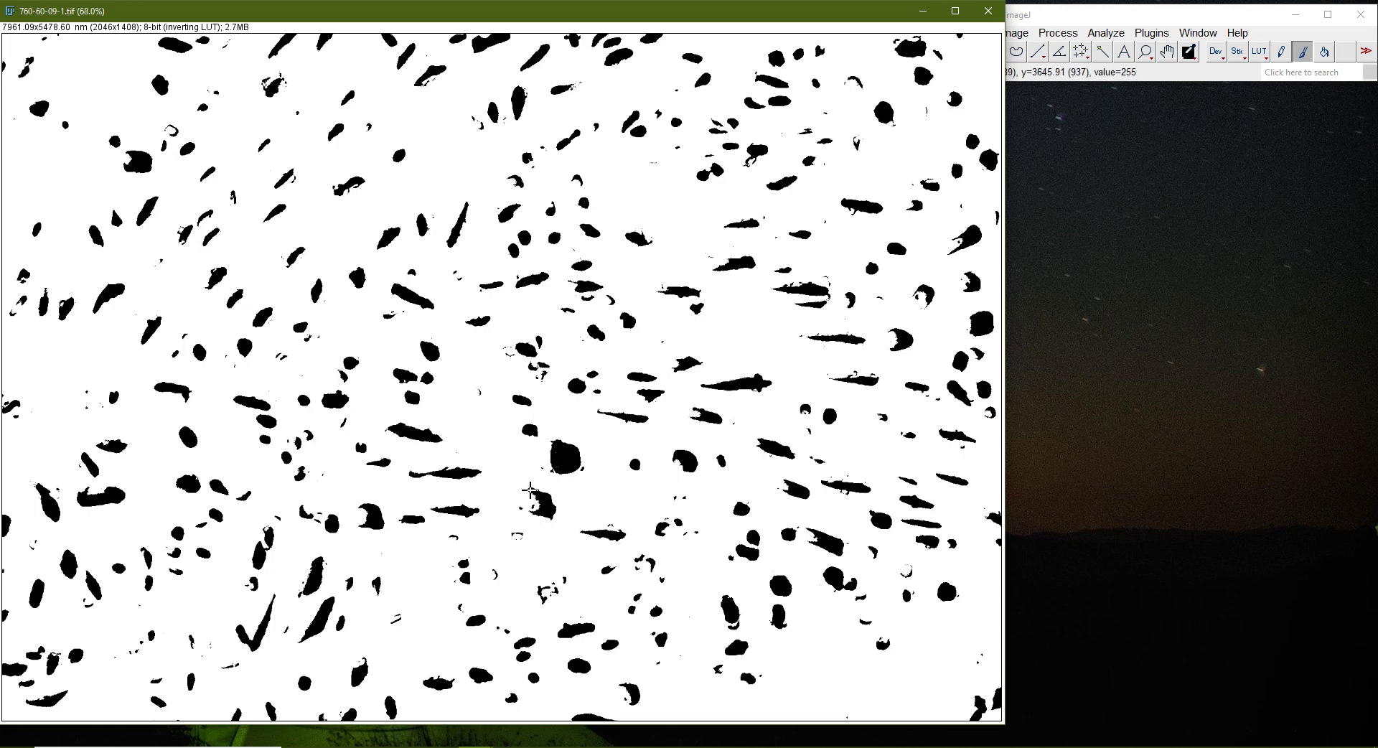
drag(531, 491, 526, 504)
Join the small blob to the elongated particle by painting black along its lower edge
double_click(1303, 55)
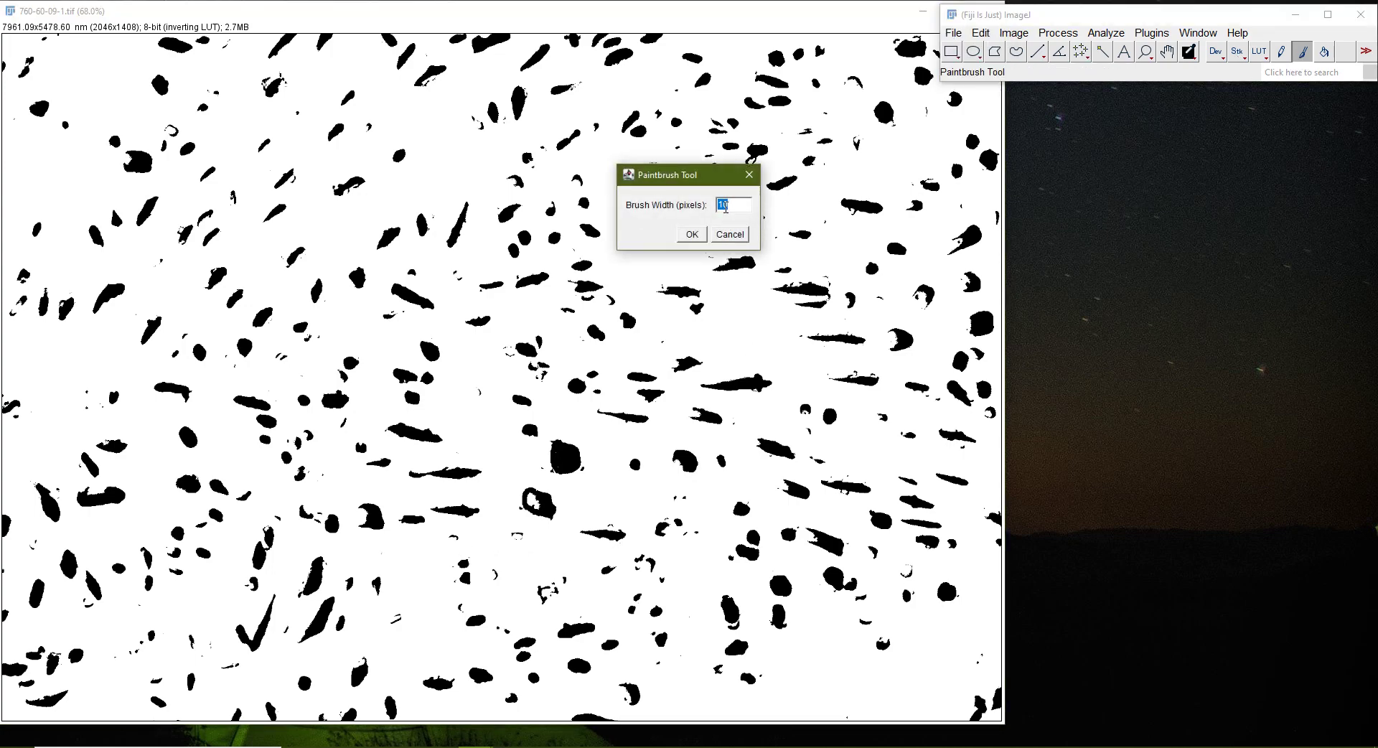
key(Return)
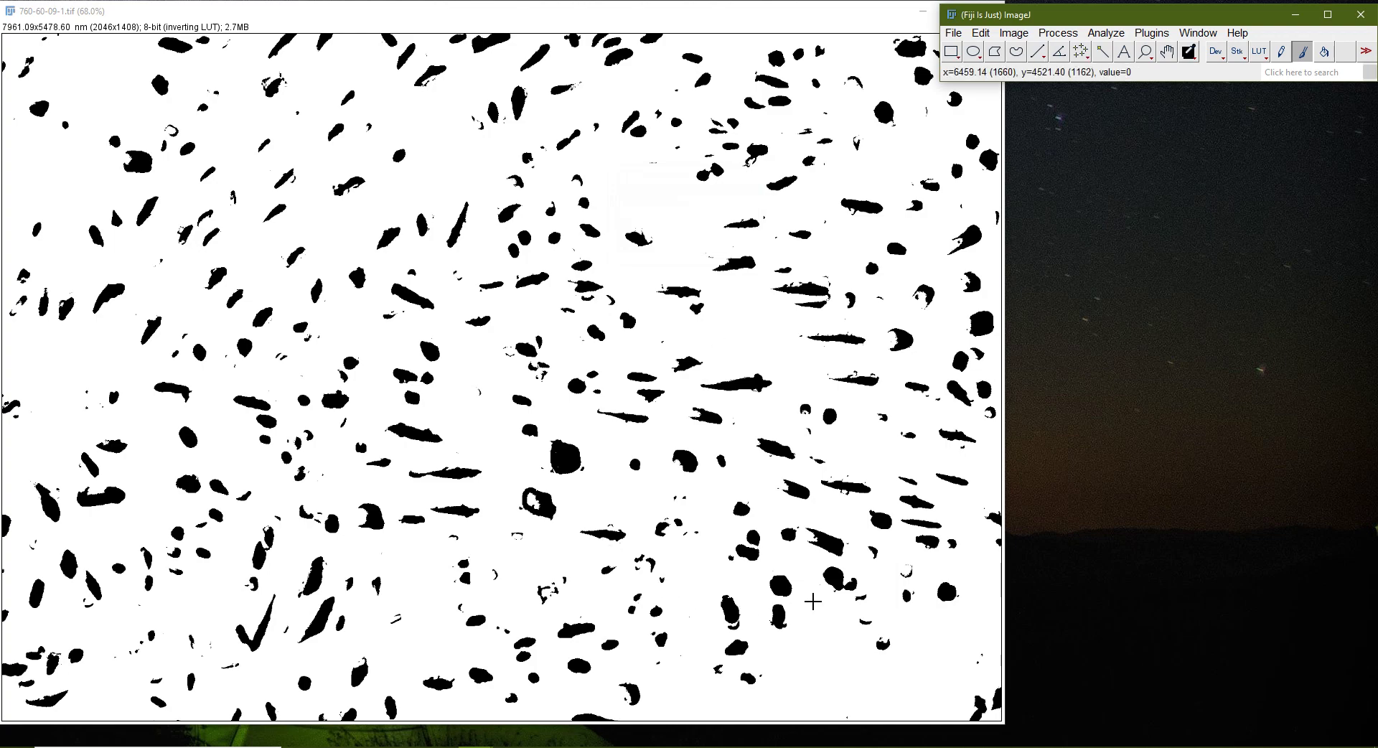
scroll(762, 611, up, 4)
scroll(560, 437, down, 1)
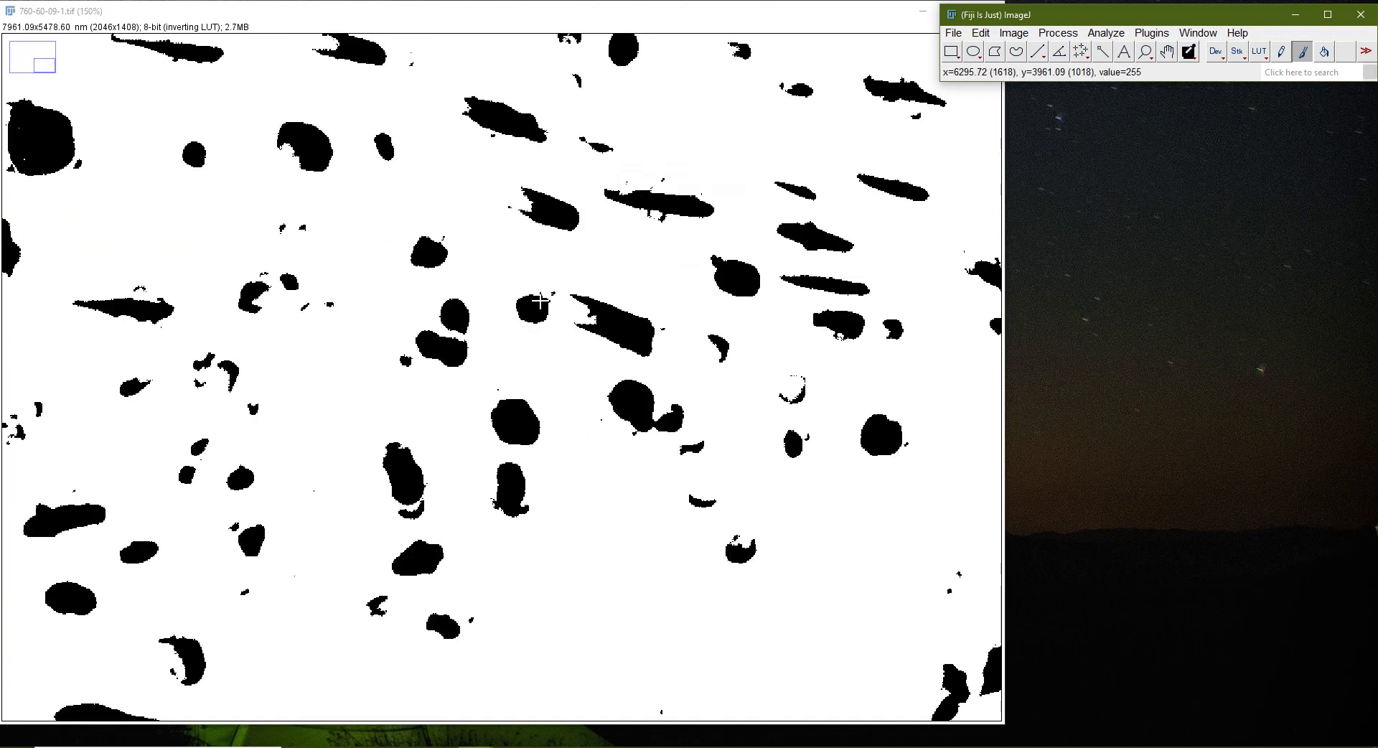
drag(576, 295, 527, 295)
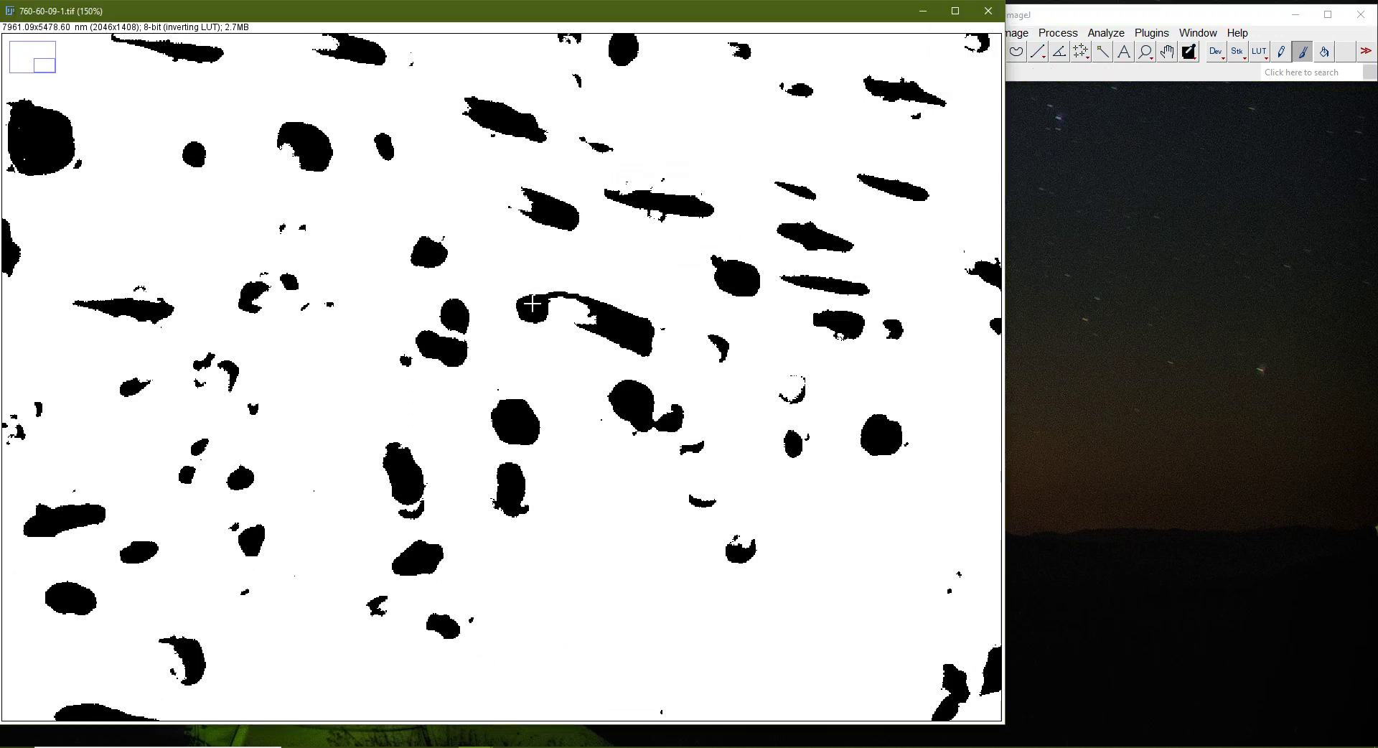
mouse_move(596, 324)
mouse_down()
mouse_move(559, 318)
mouse_move(574, 291)
mouse_move(571, 304)
mouse_up()
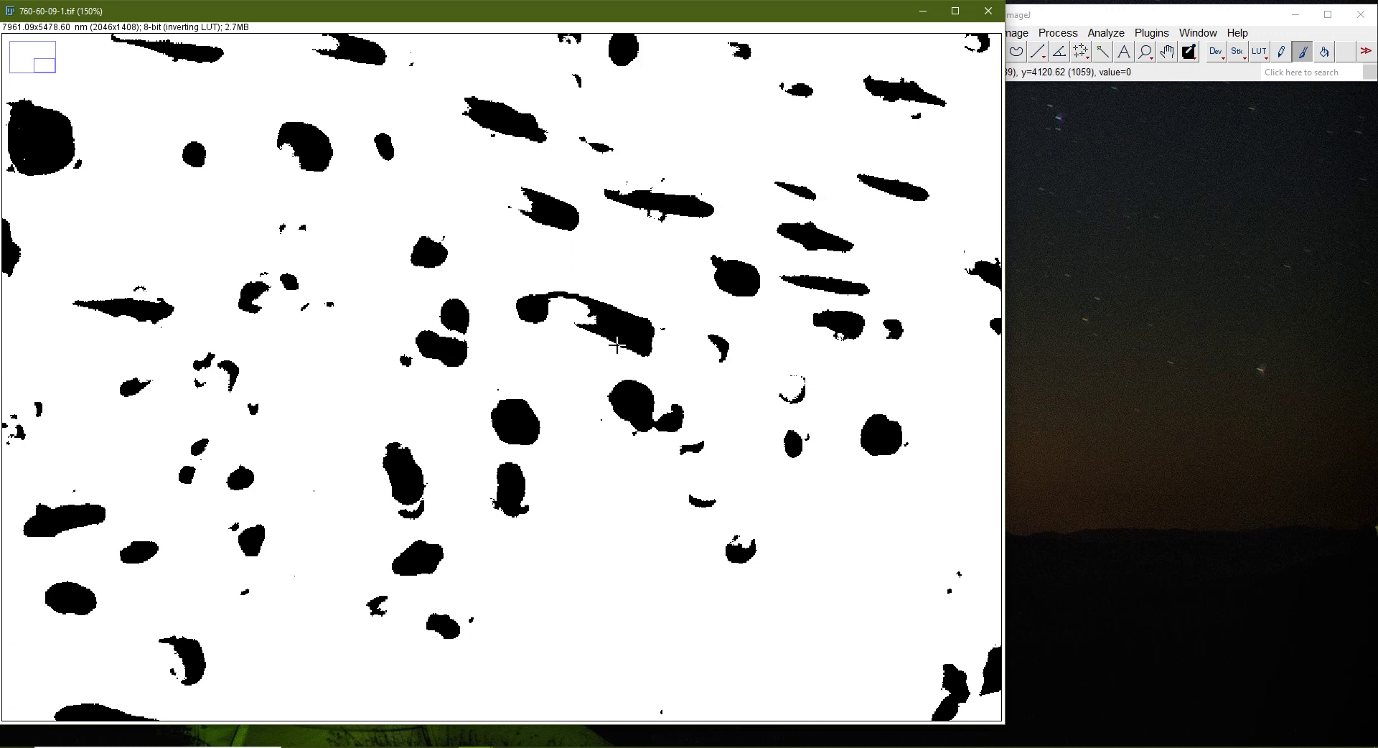
Switch the painting colour to white and erase the thin strand and the small curved speck
right_click(1192, 54)
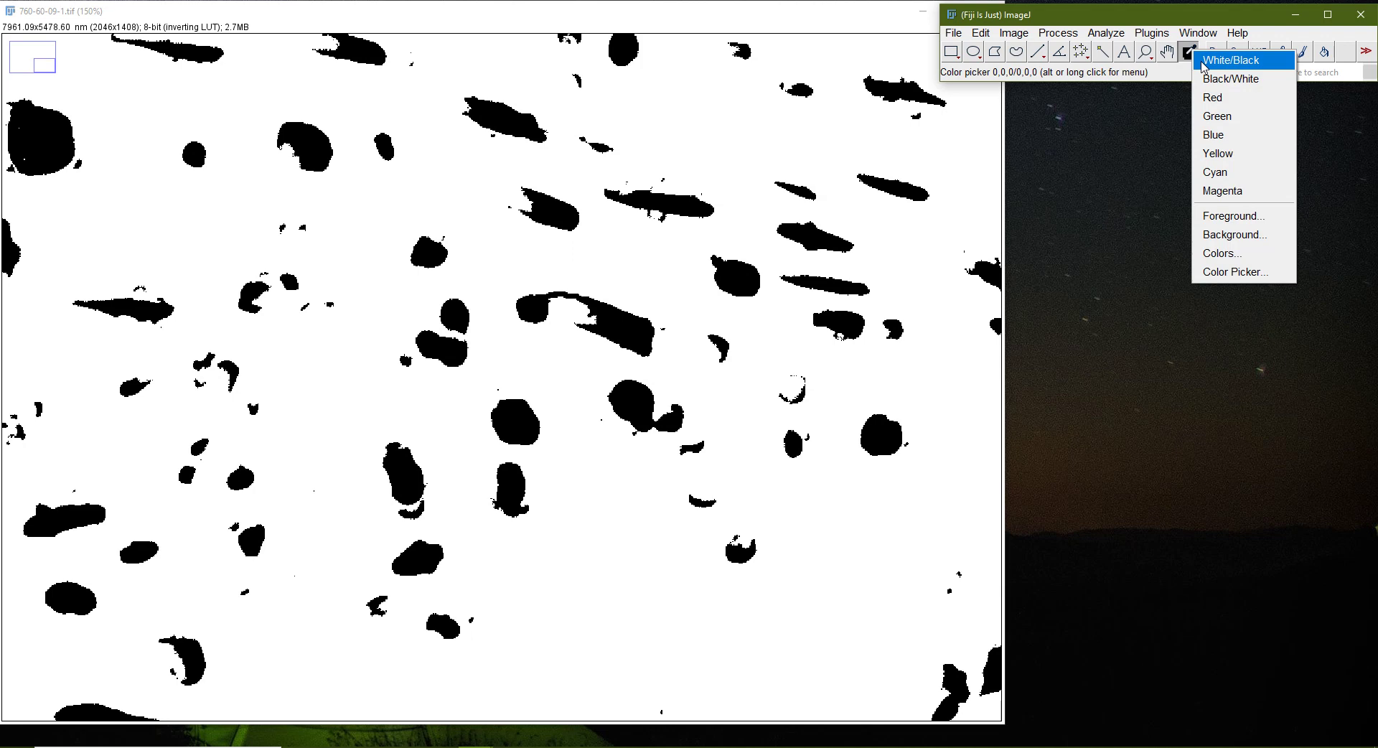
click(1232, 61)
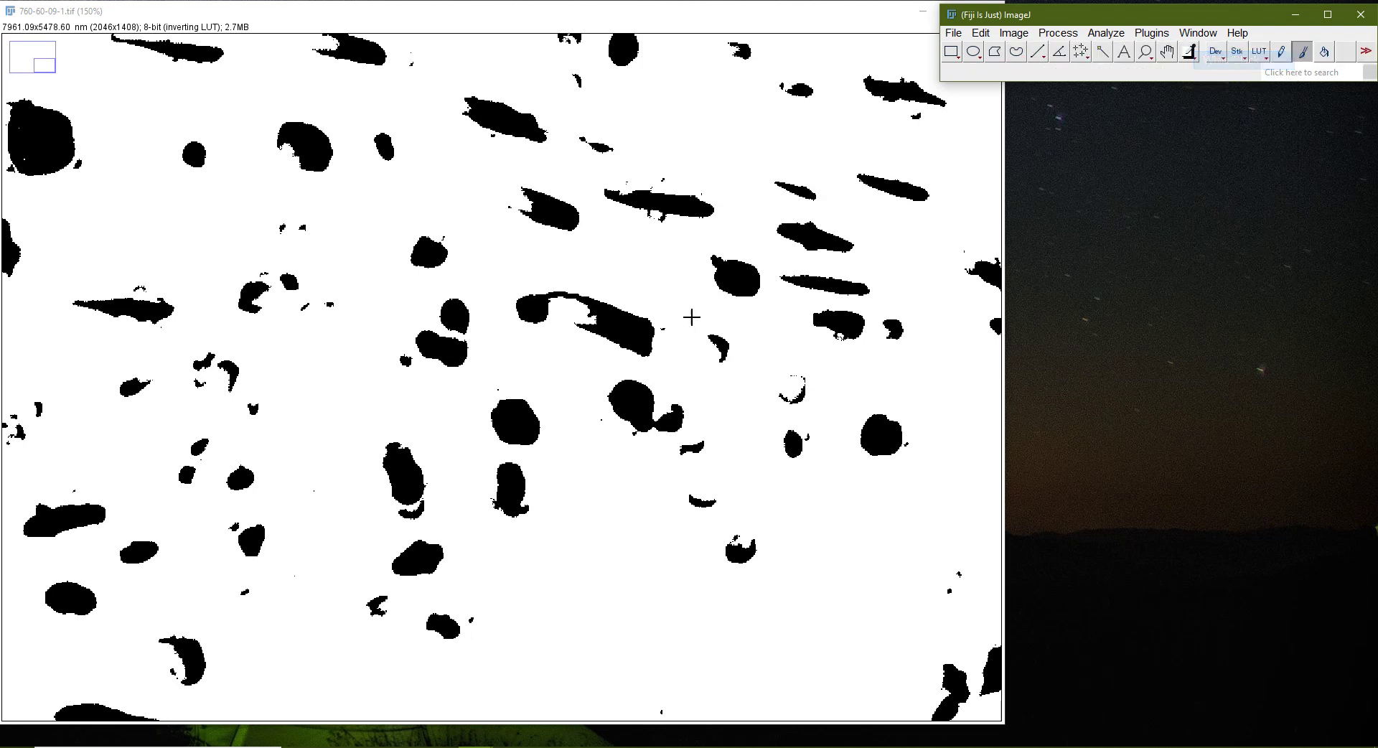
drag(578, 300, 552, 292)
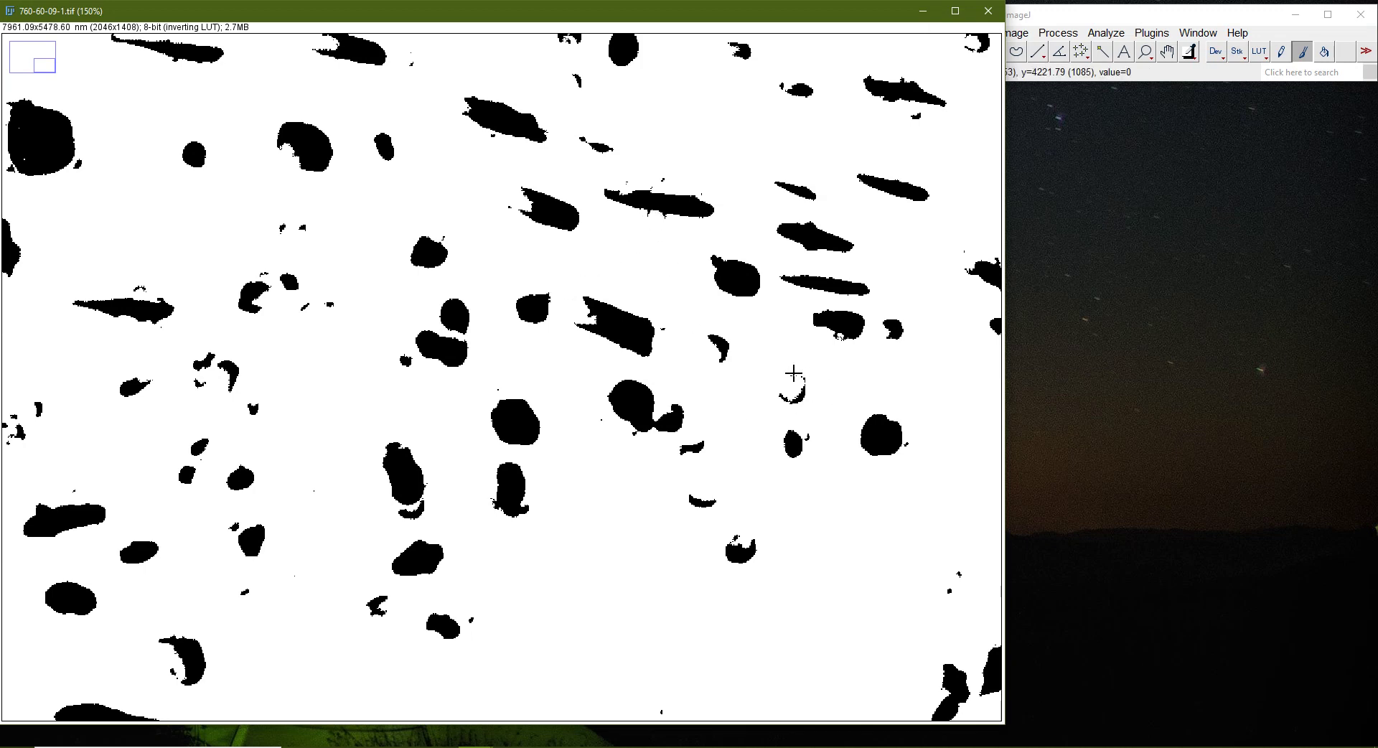
drag(797, 375, 794, 403)
Enlarge and reposition the mask window to review the corrected particles
key(minus)
key(minus)
key(minus)
key(minus)
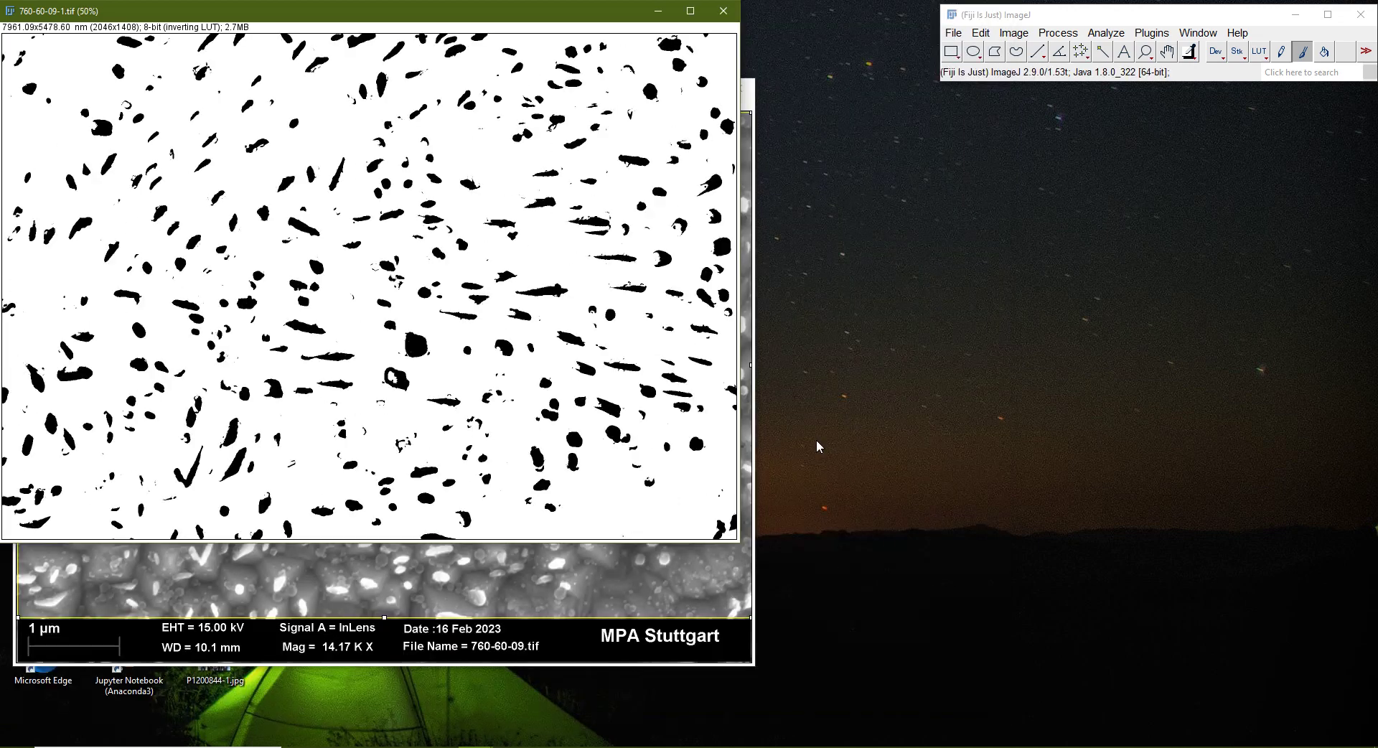
key(plus)
key(plus)
key(plus)
click(690, 11)
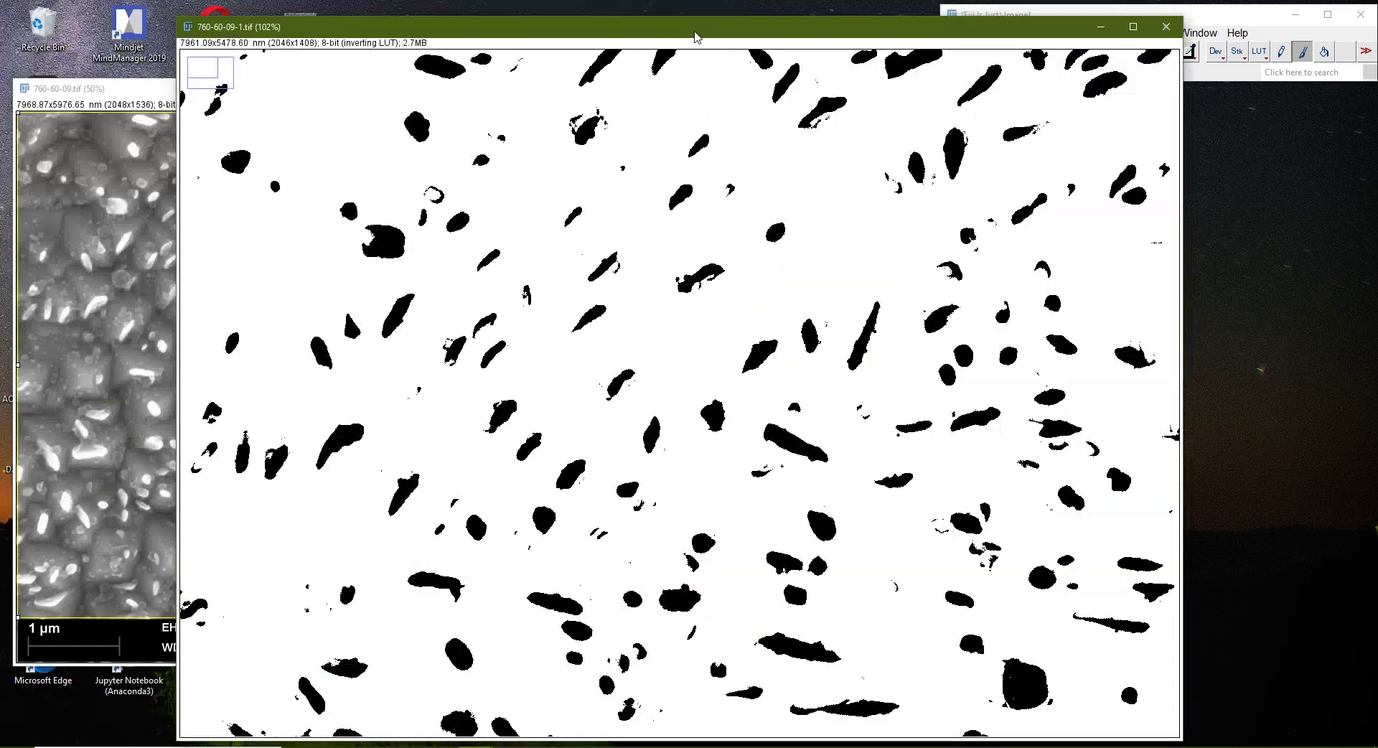
drag(796, 34, 639, 21)
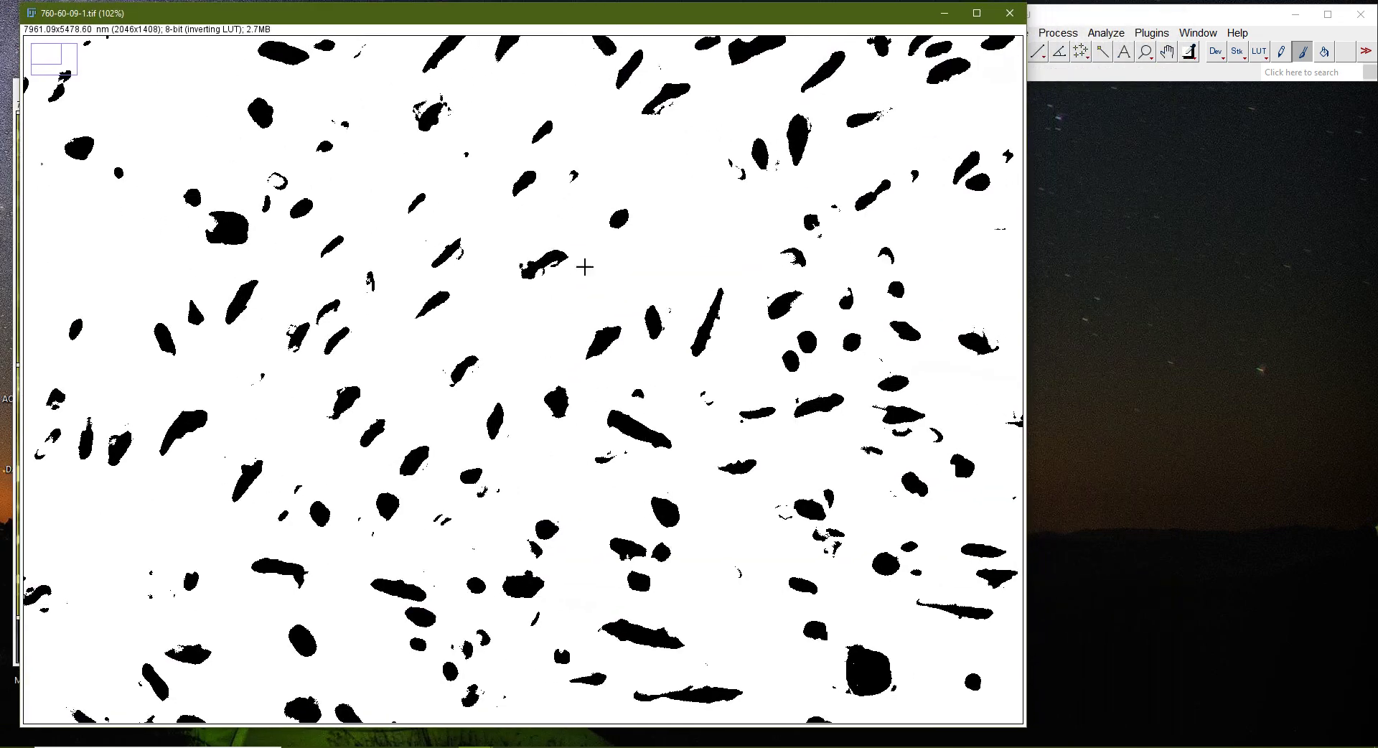
scroll(561, 326, right, 2)
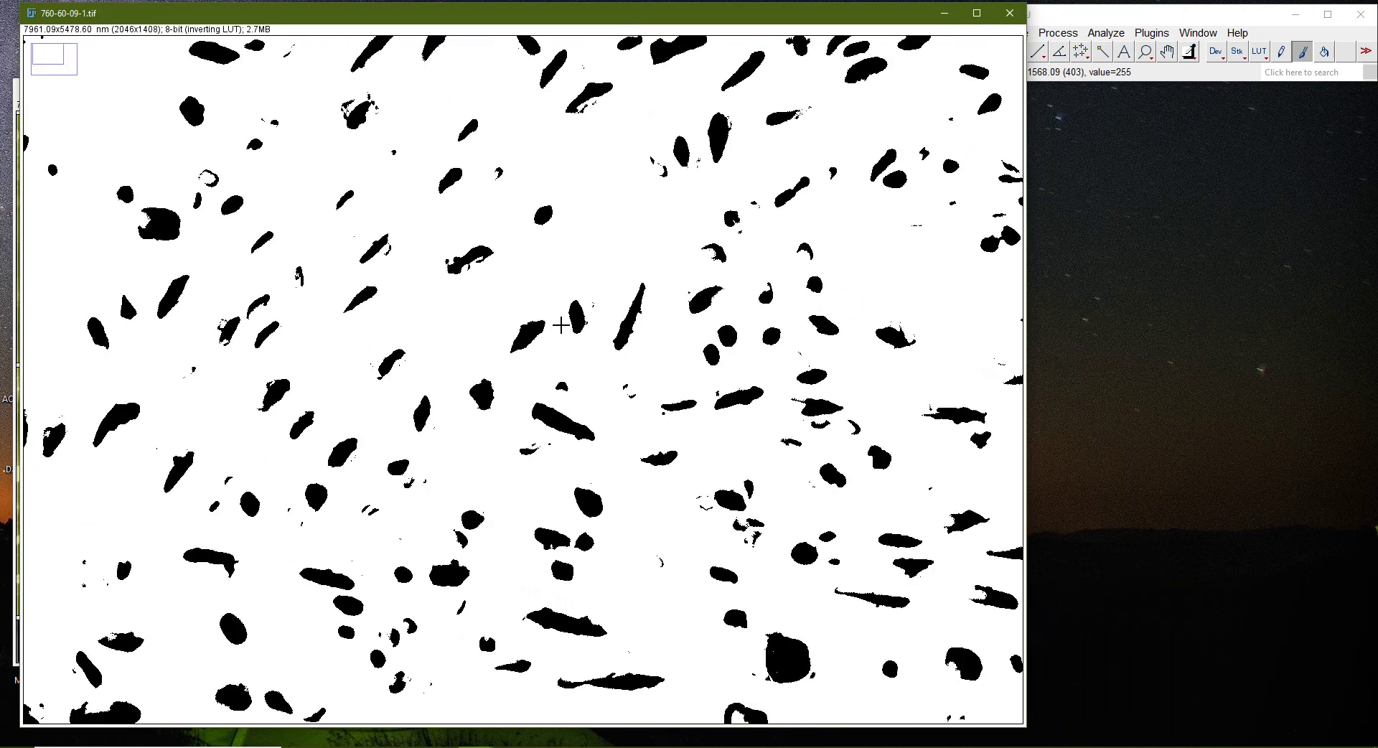
scroll(562, 325, down, 1)
scroll(561, 325, down, 1)
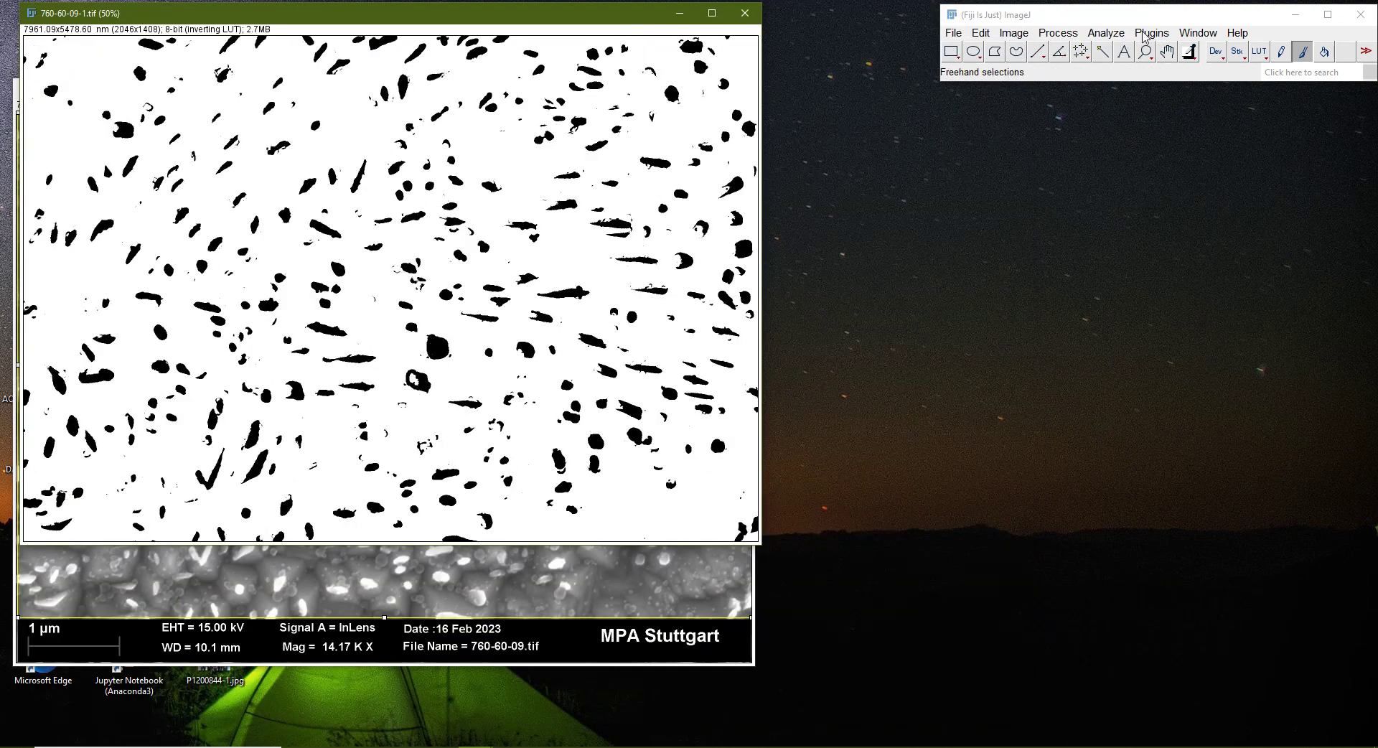
click(1117, 35)
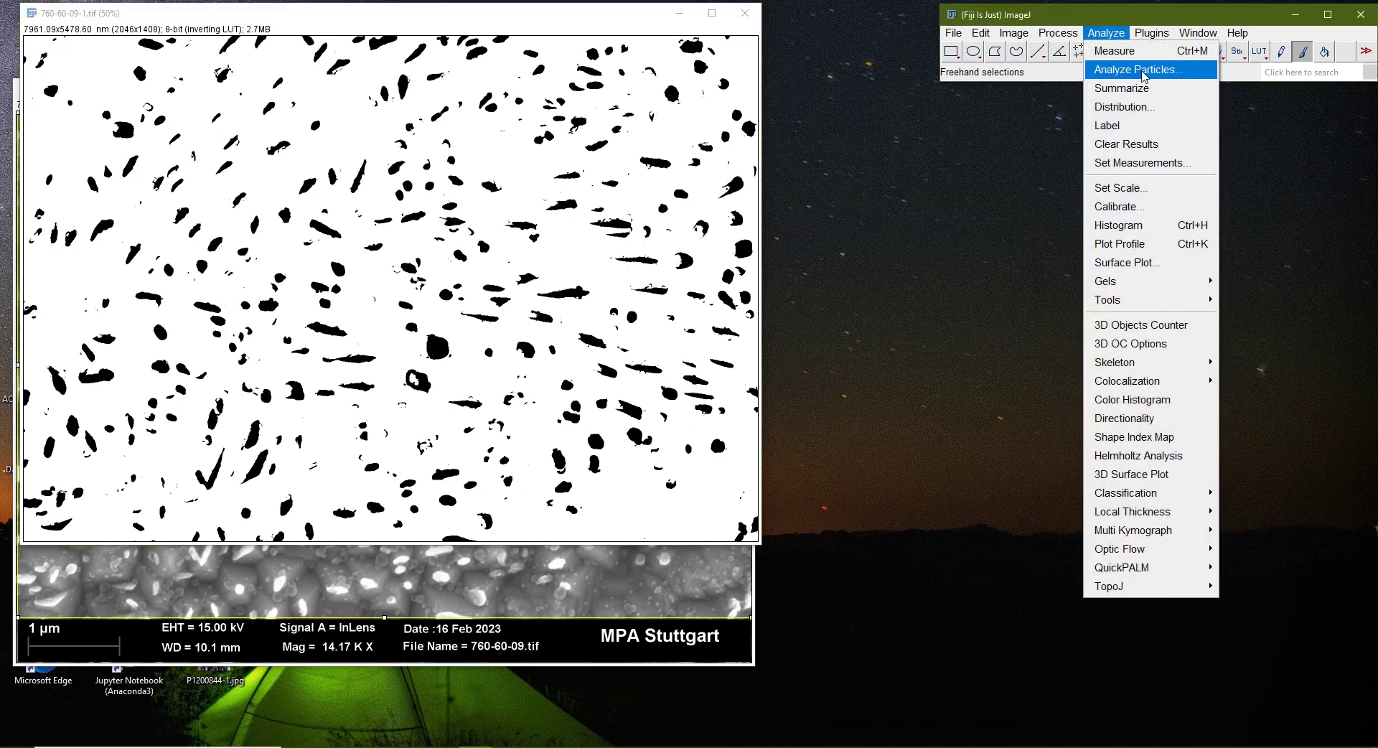
Analyze the mask's particles from 500 to Infinity nm², showing Outlines with results displayed
click(1143, 70)
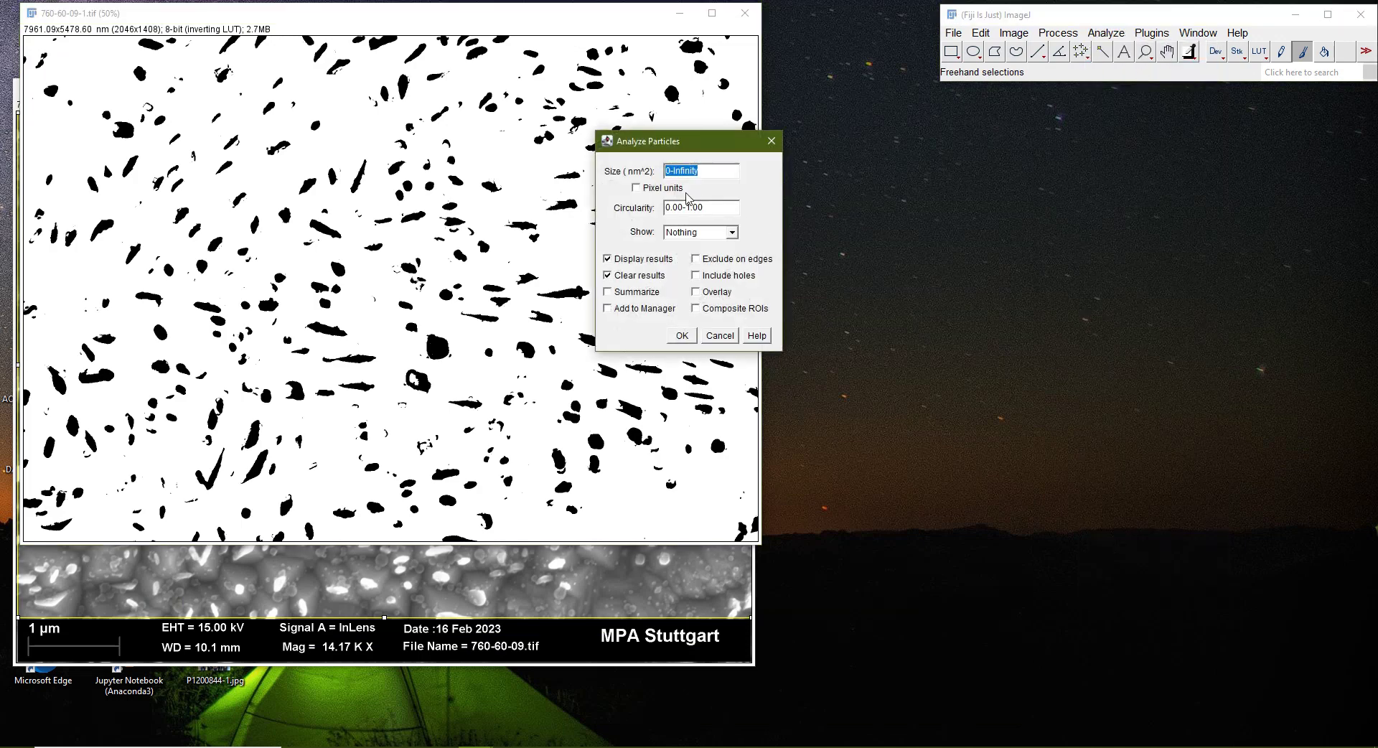
drag(690, 147, 831, 190)
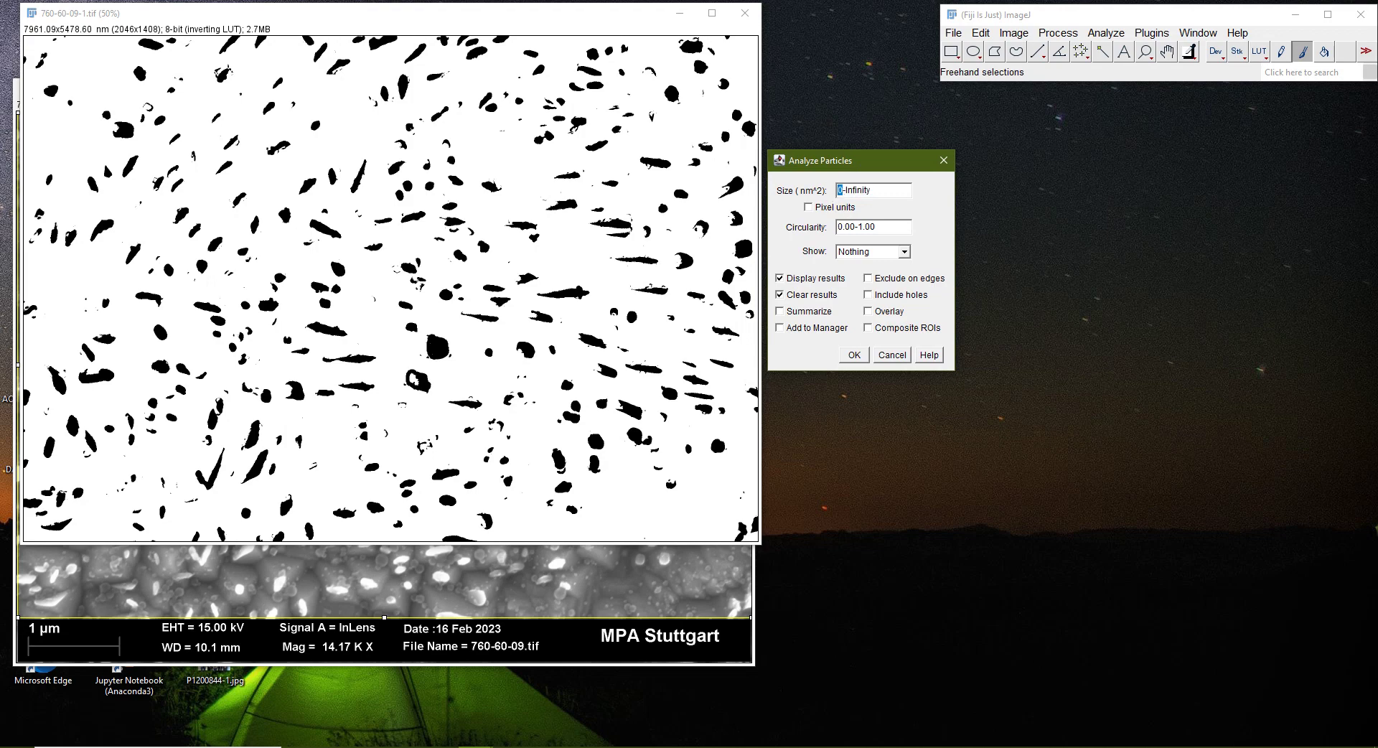
text(500)
drag(898, 194, 854, 197)
key(XF86AudioLowerVolume)
key(XF86AudioLowerVolume)
click(880, 256)
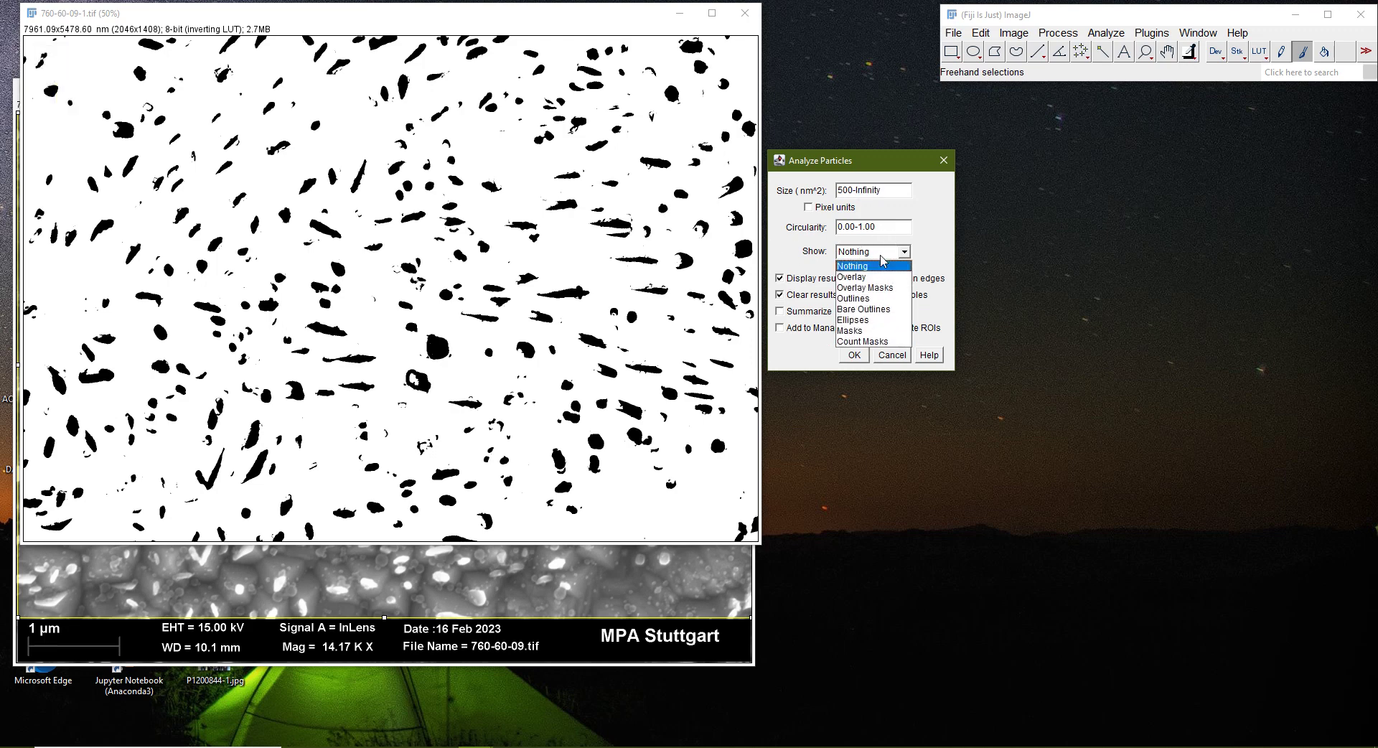
click(866, 300)
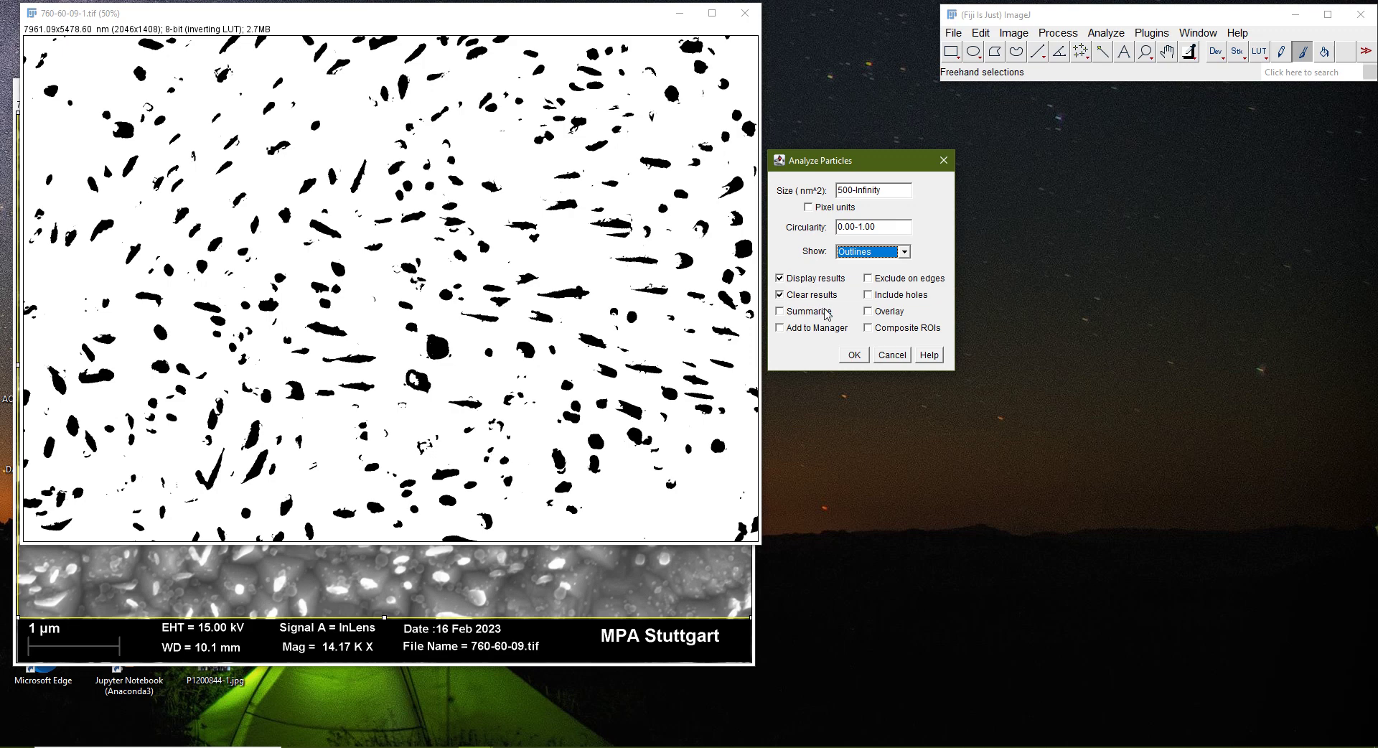
click(855, 355)
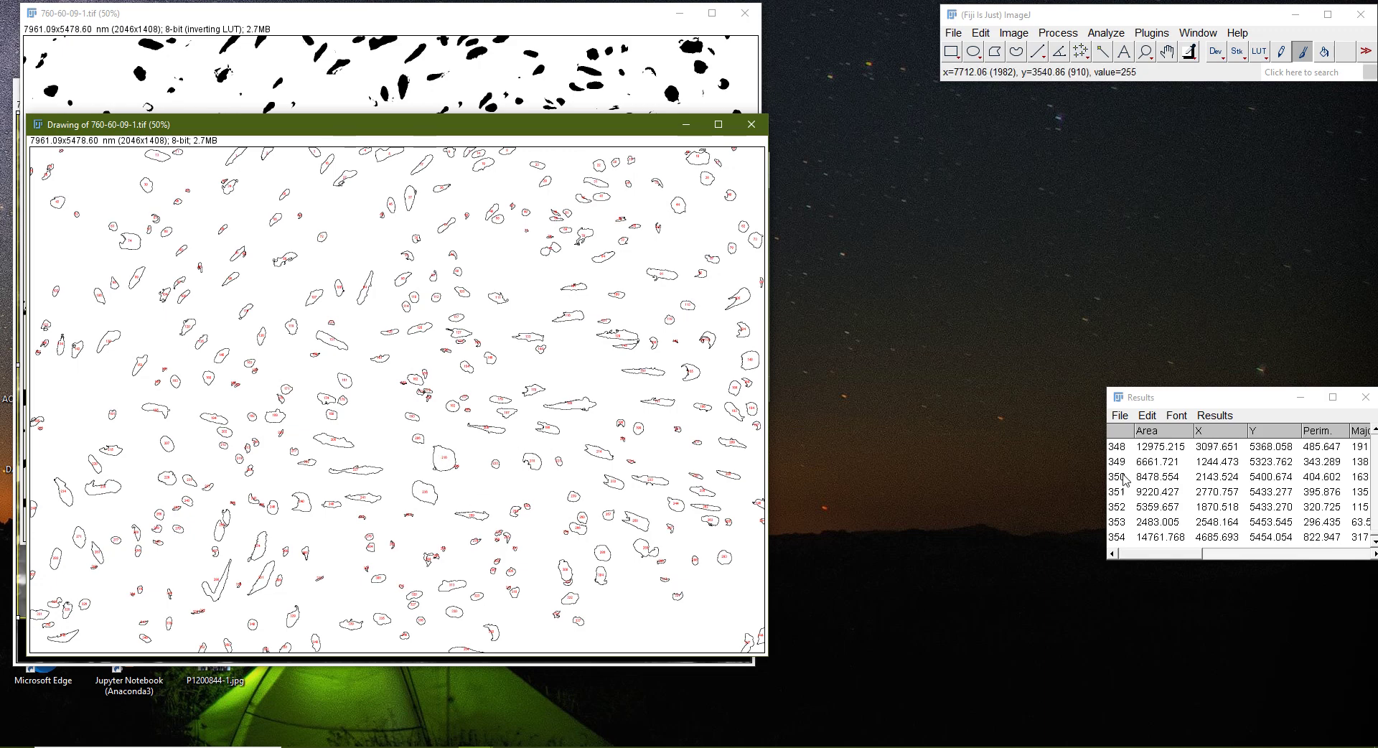
Move the Results table to the centre, hide the mask and outline windows, and show the micrograph
drag(1223, 394, 975, 260)
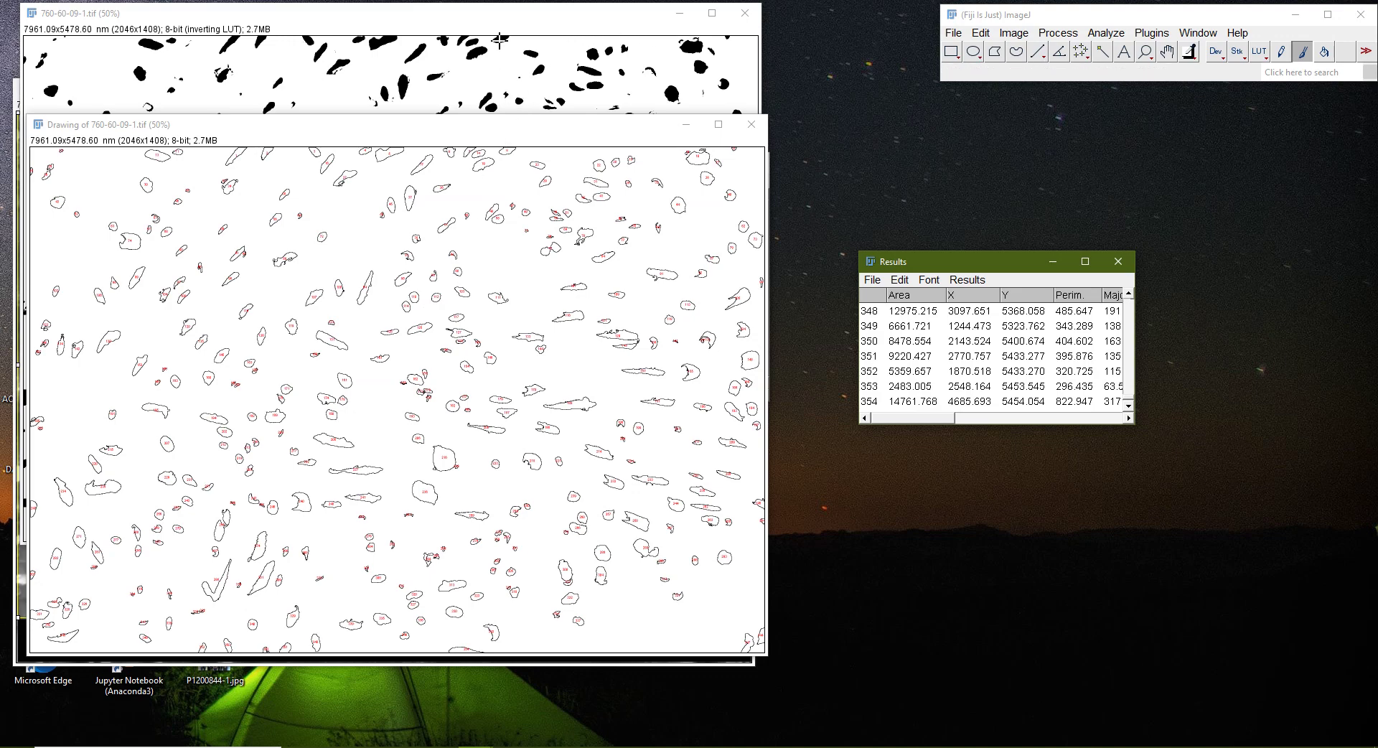
click(680, 36)
key(ctrl+w)
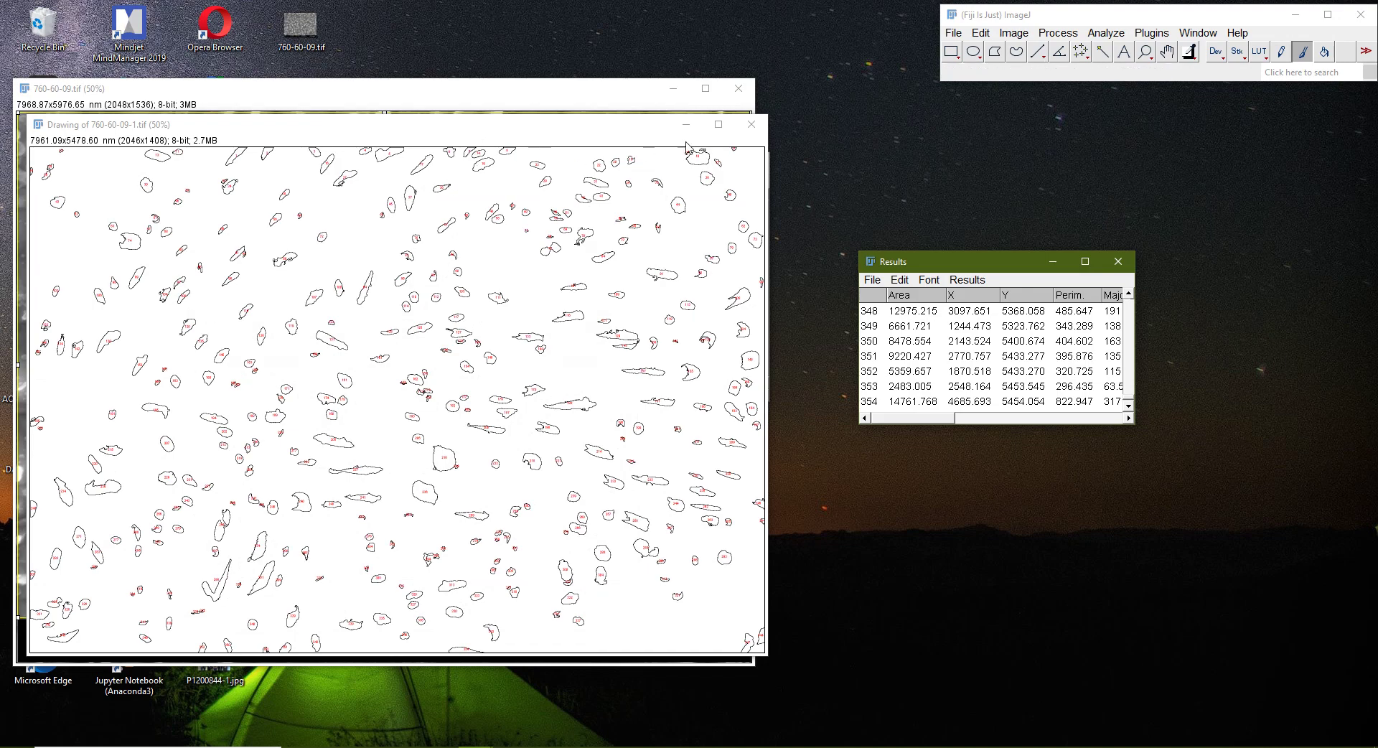
key(ctrl+w)
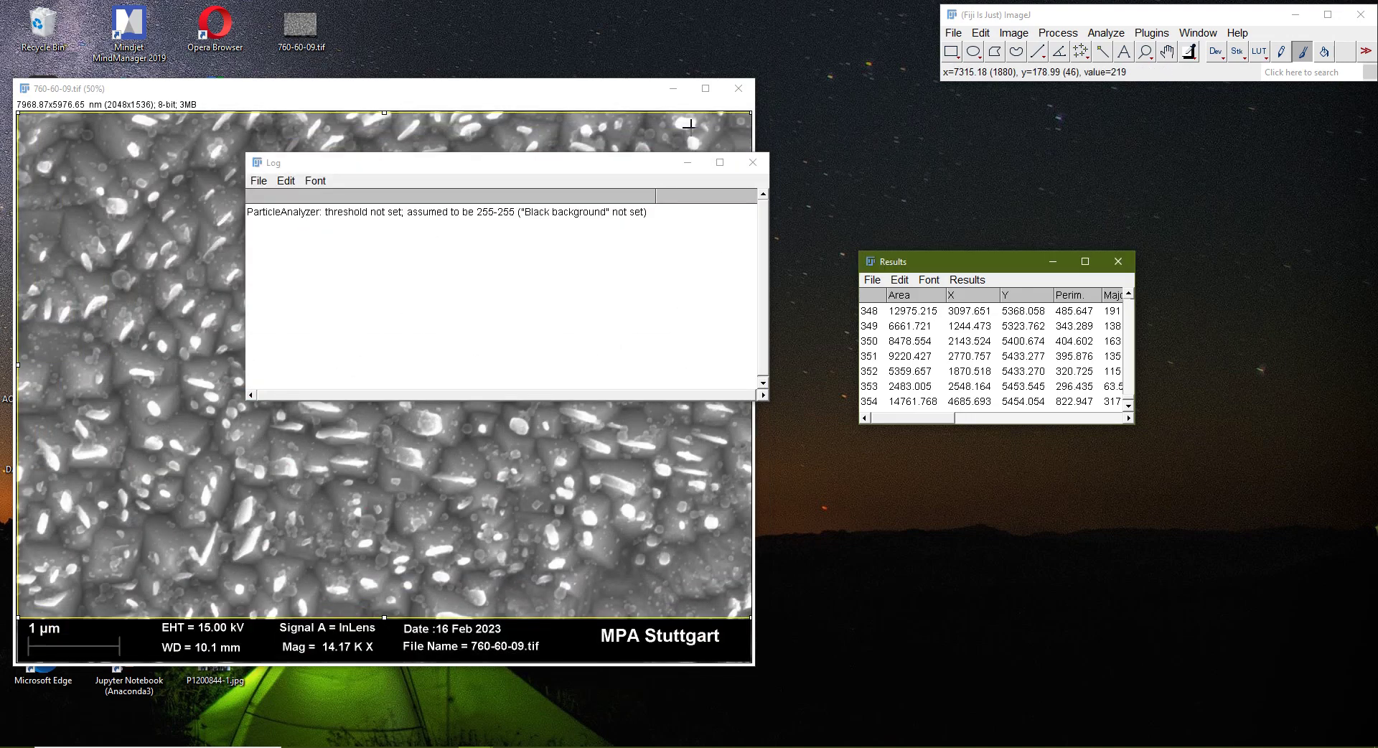
click(689, 125)
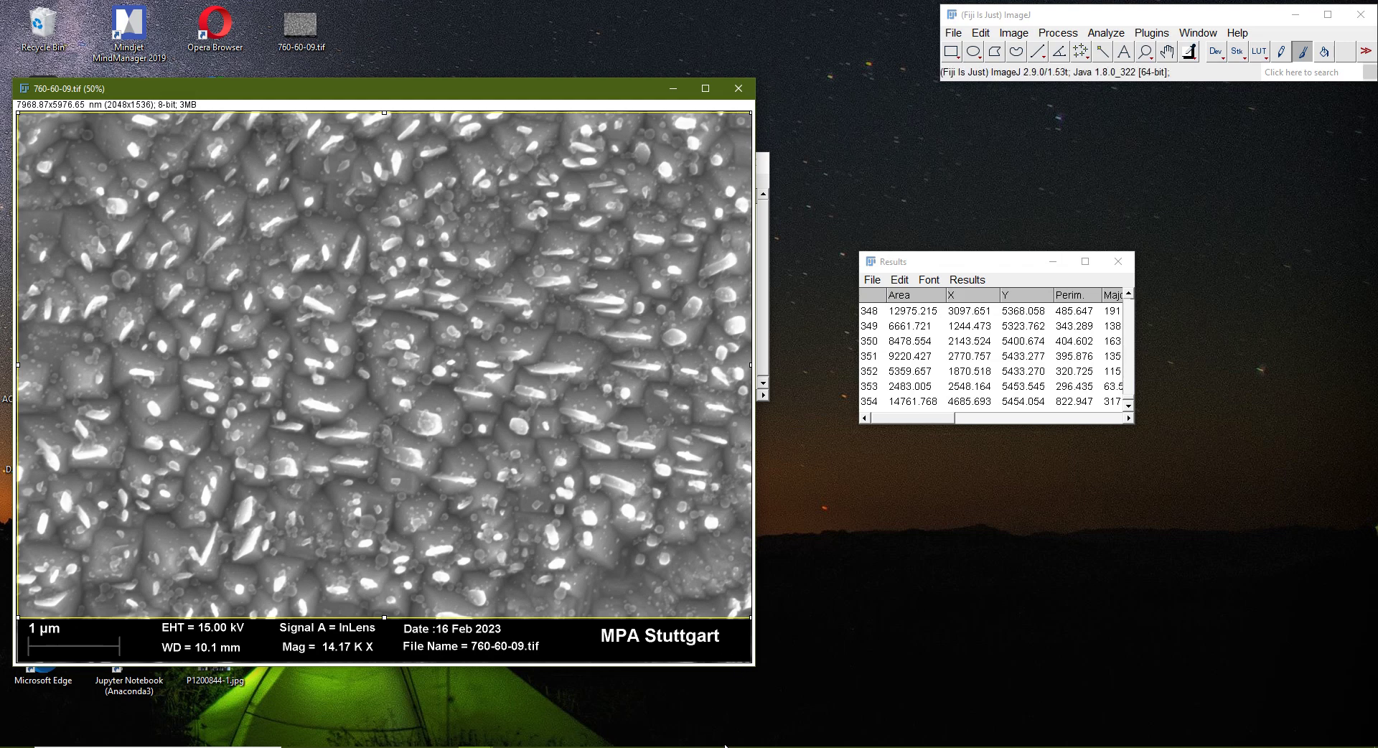
Bring the mask and then the outline drawing back to the front
key(alt+Tab)
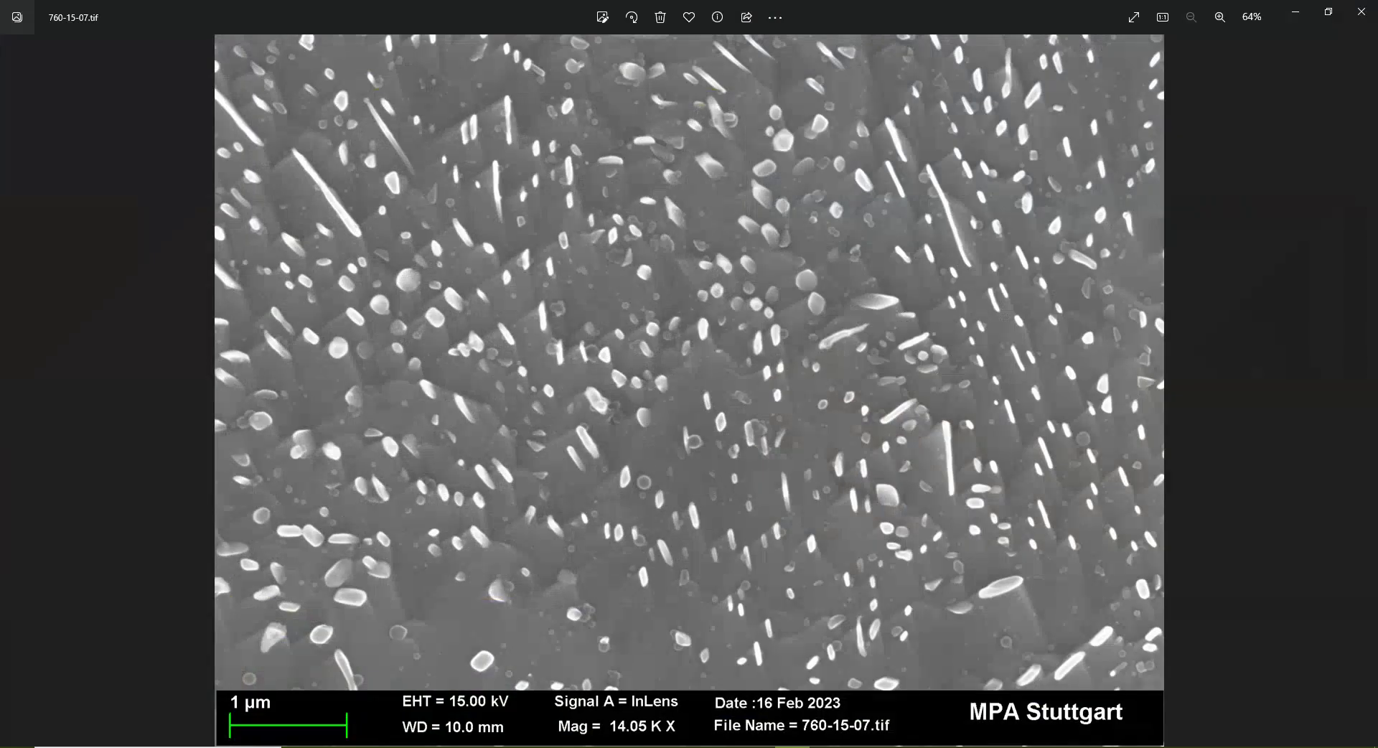
key(alt+Tab)
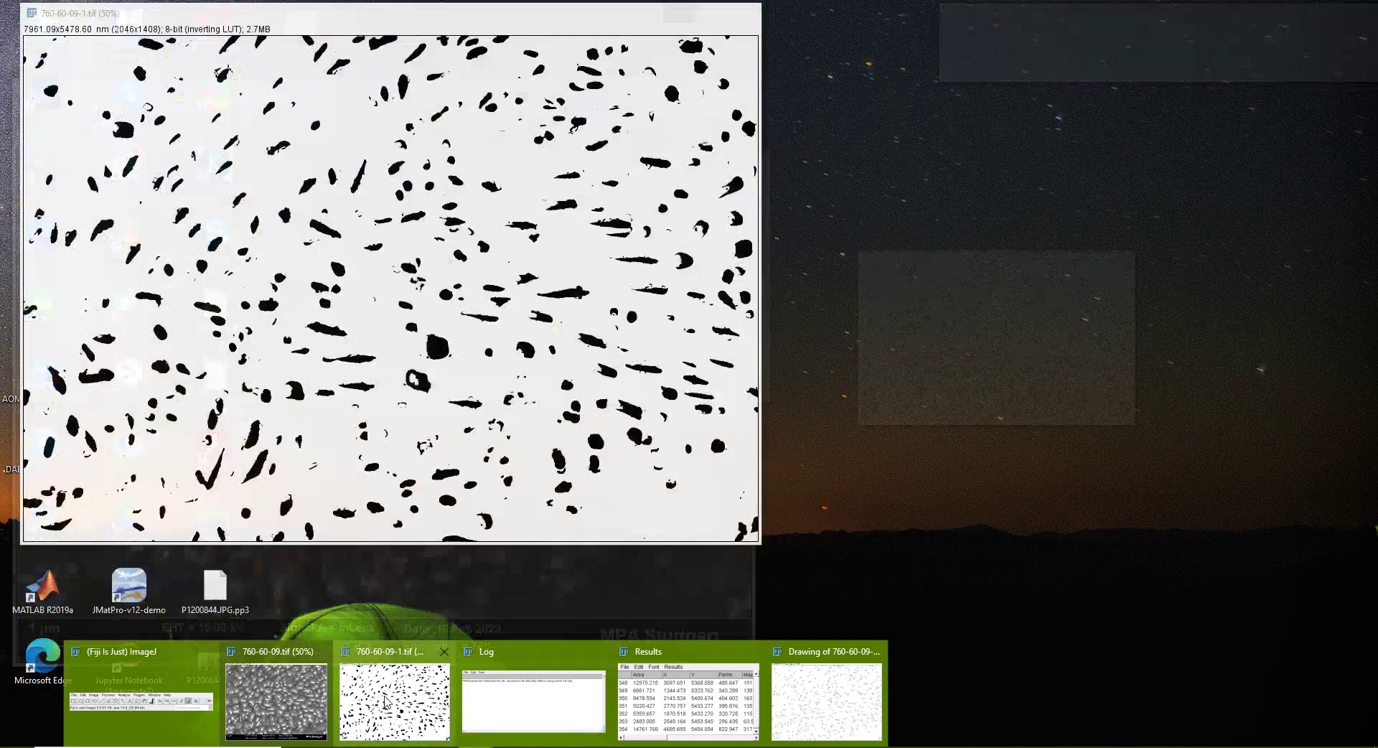
click(413, 700)
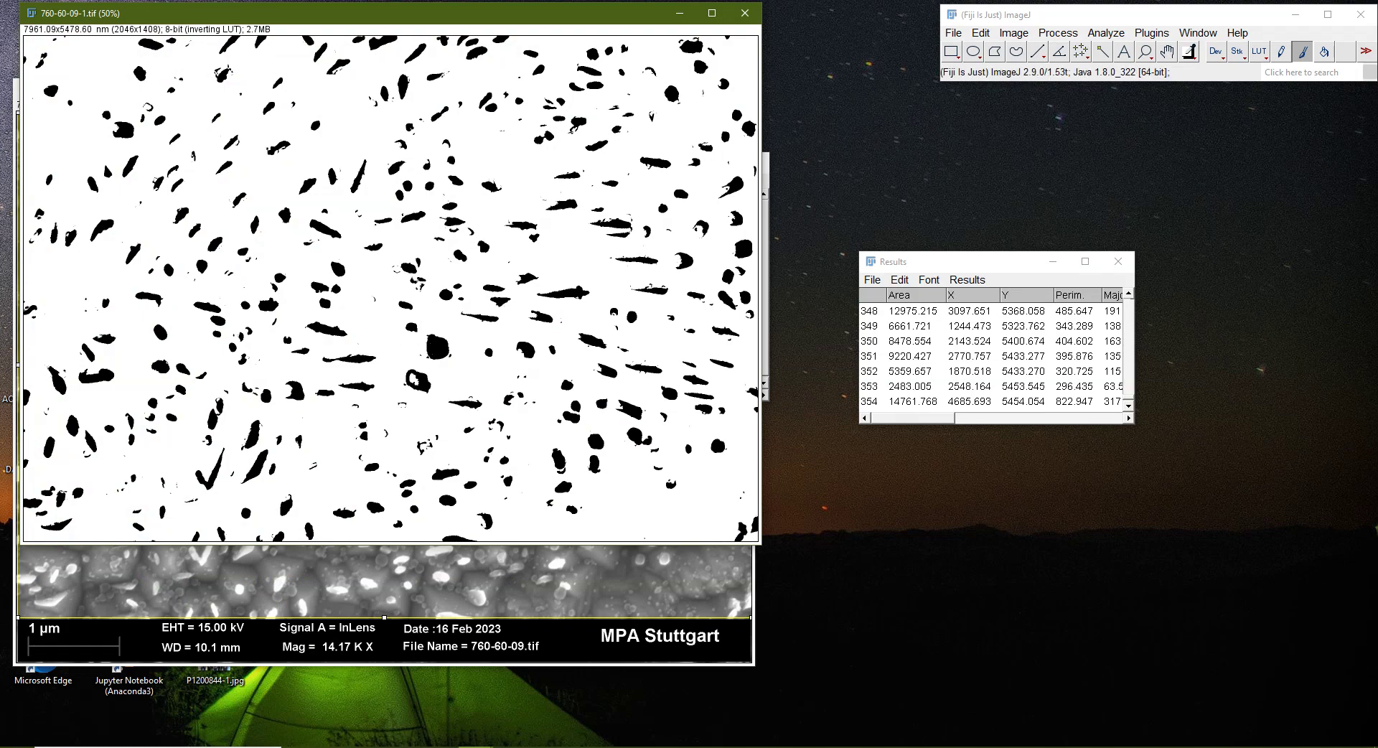
click(440, 746)
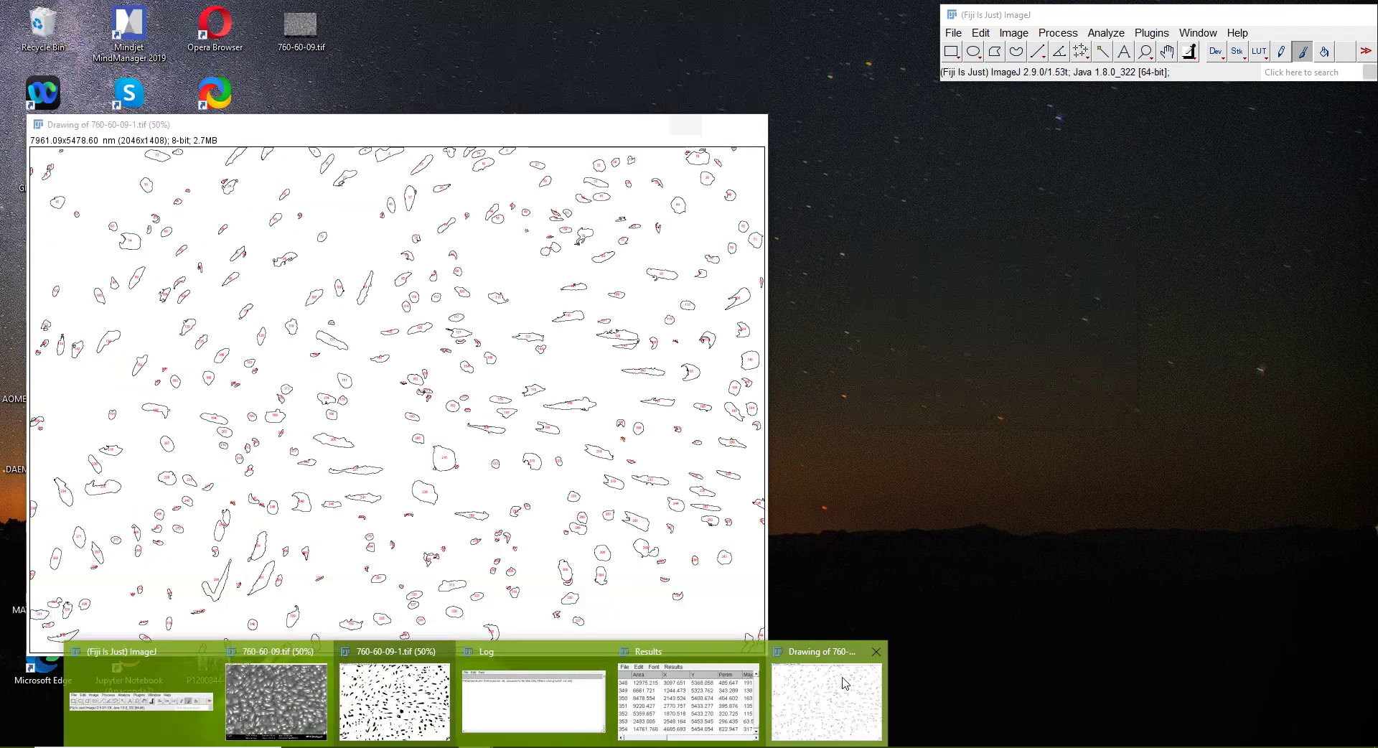
click(826, 700)
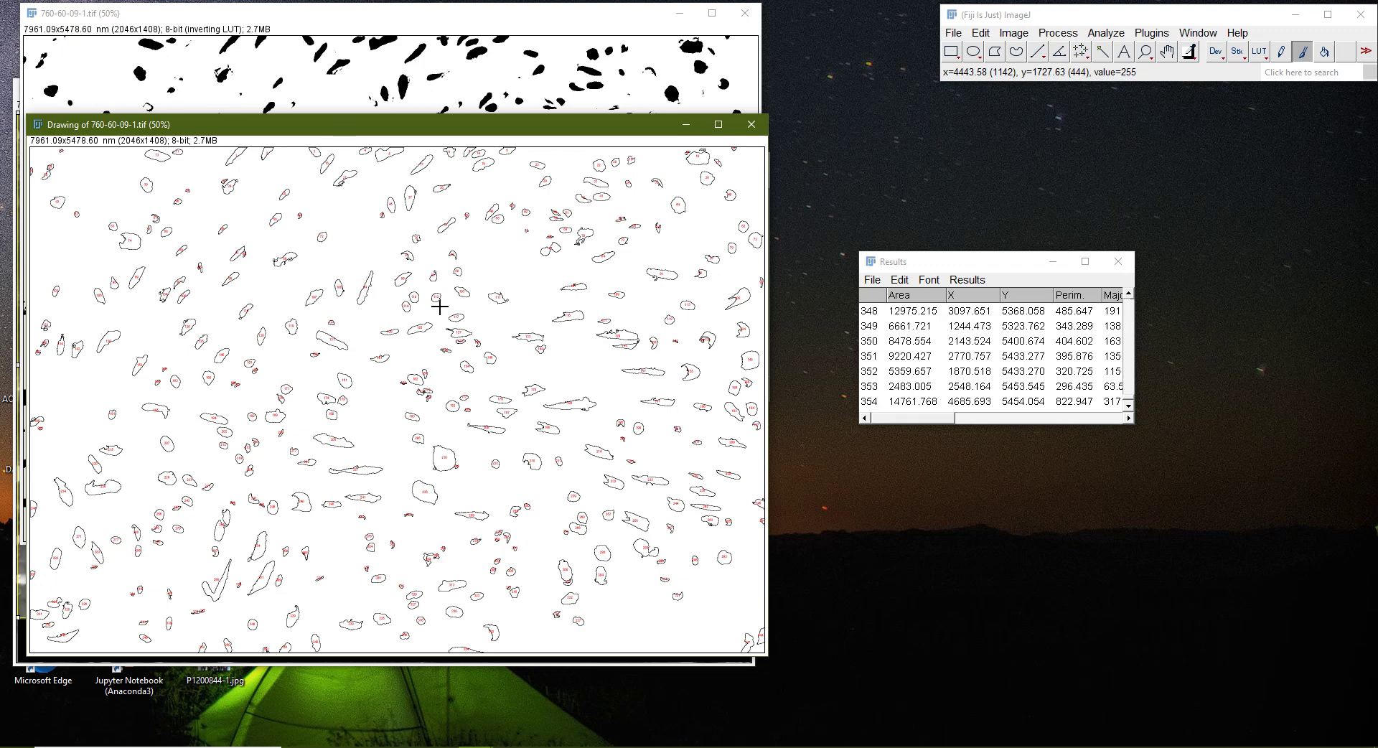
Close the Results table without saving the 354 measurements
click(1116, 262)
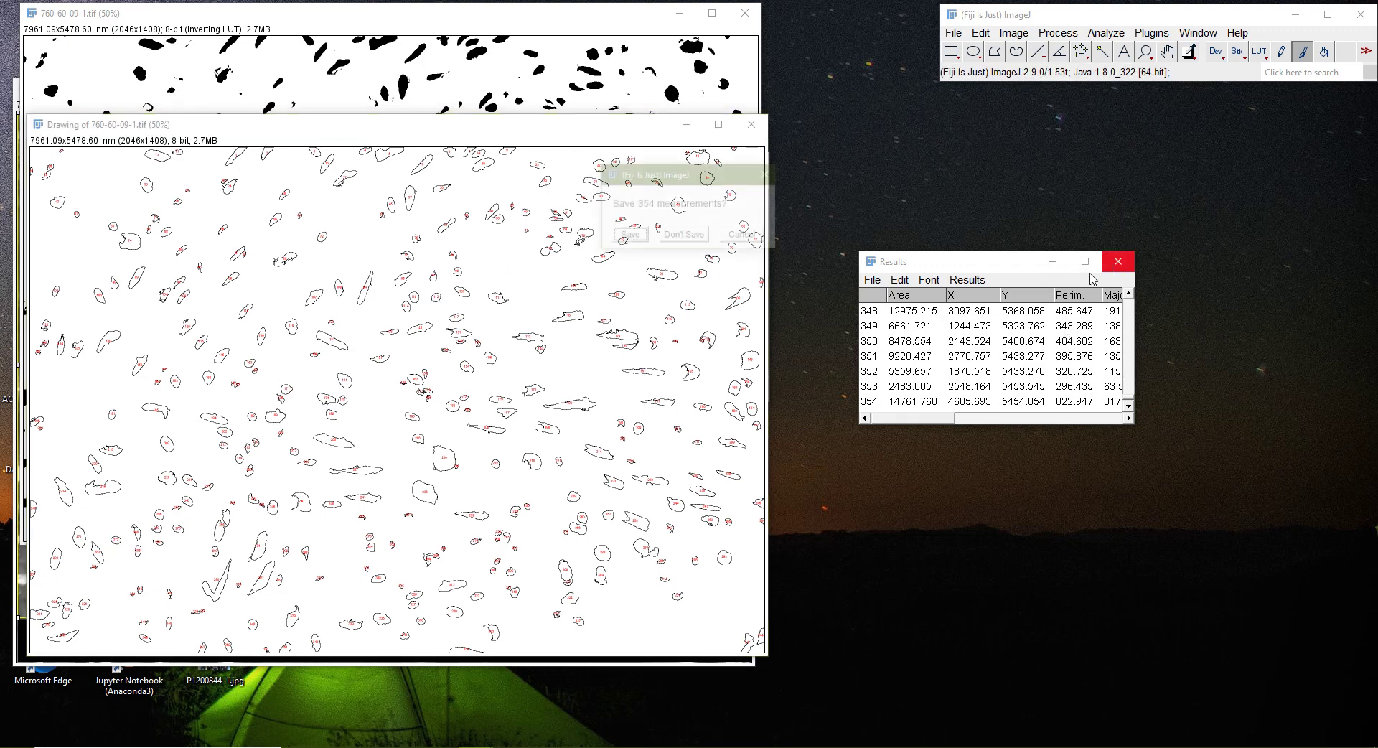
click(683, 234)
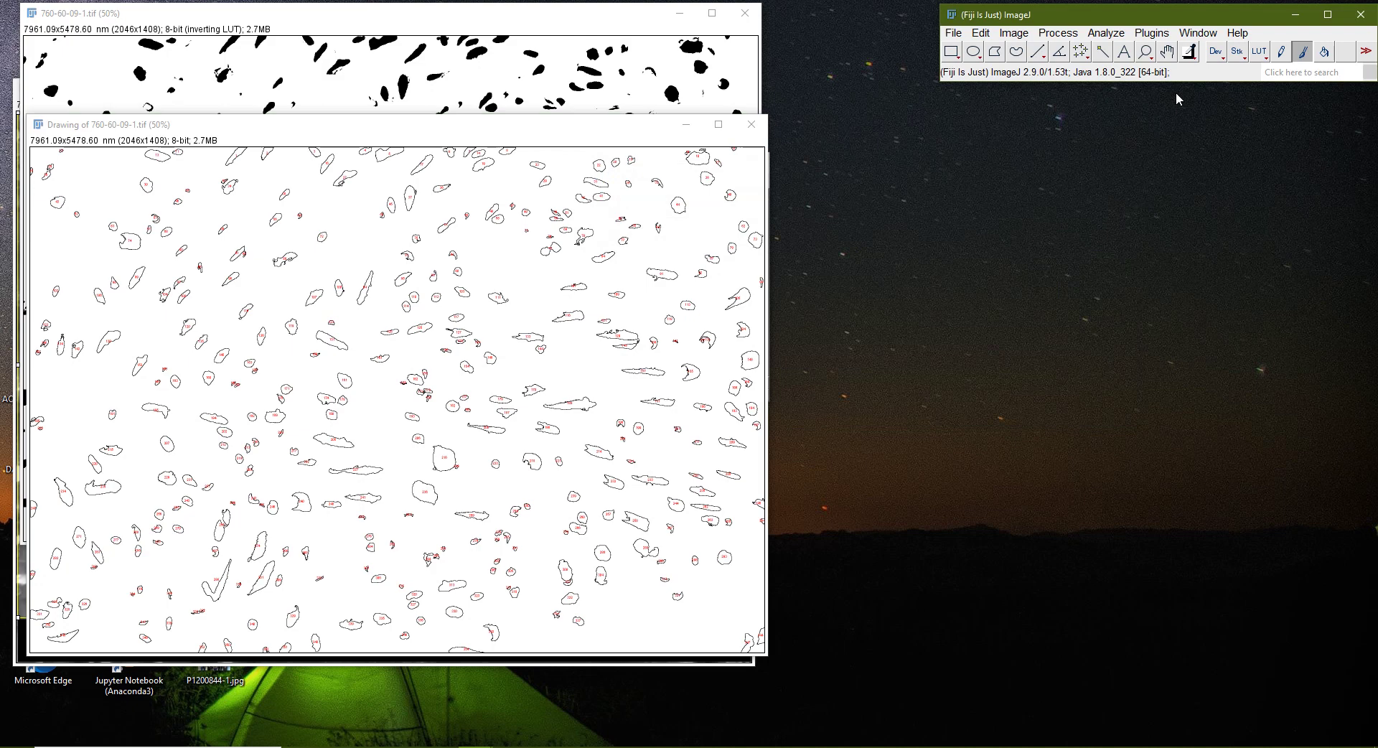
click(1112, 36)
click(1125, 71)
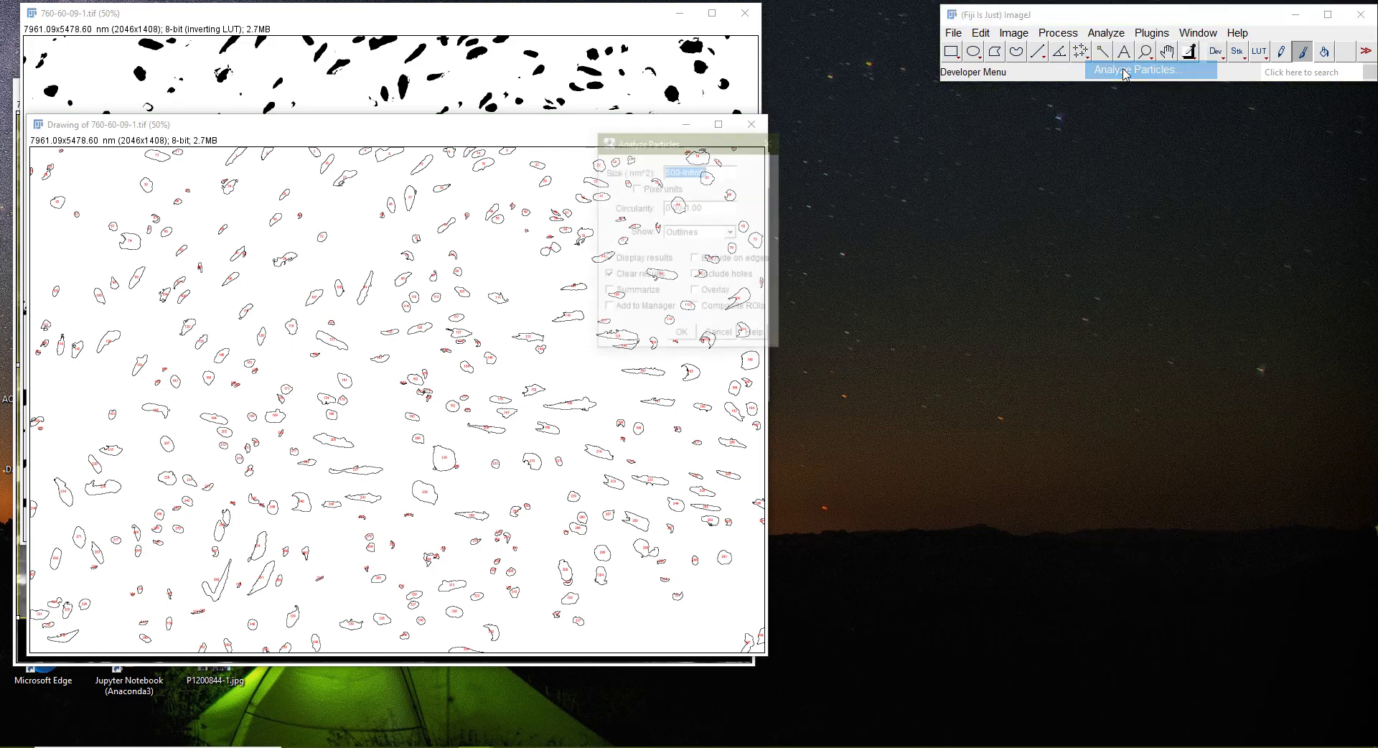
key(Escape)
Re-analyze the mask's particles with fitted Ellipses drawn as output
click(563, 29)
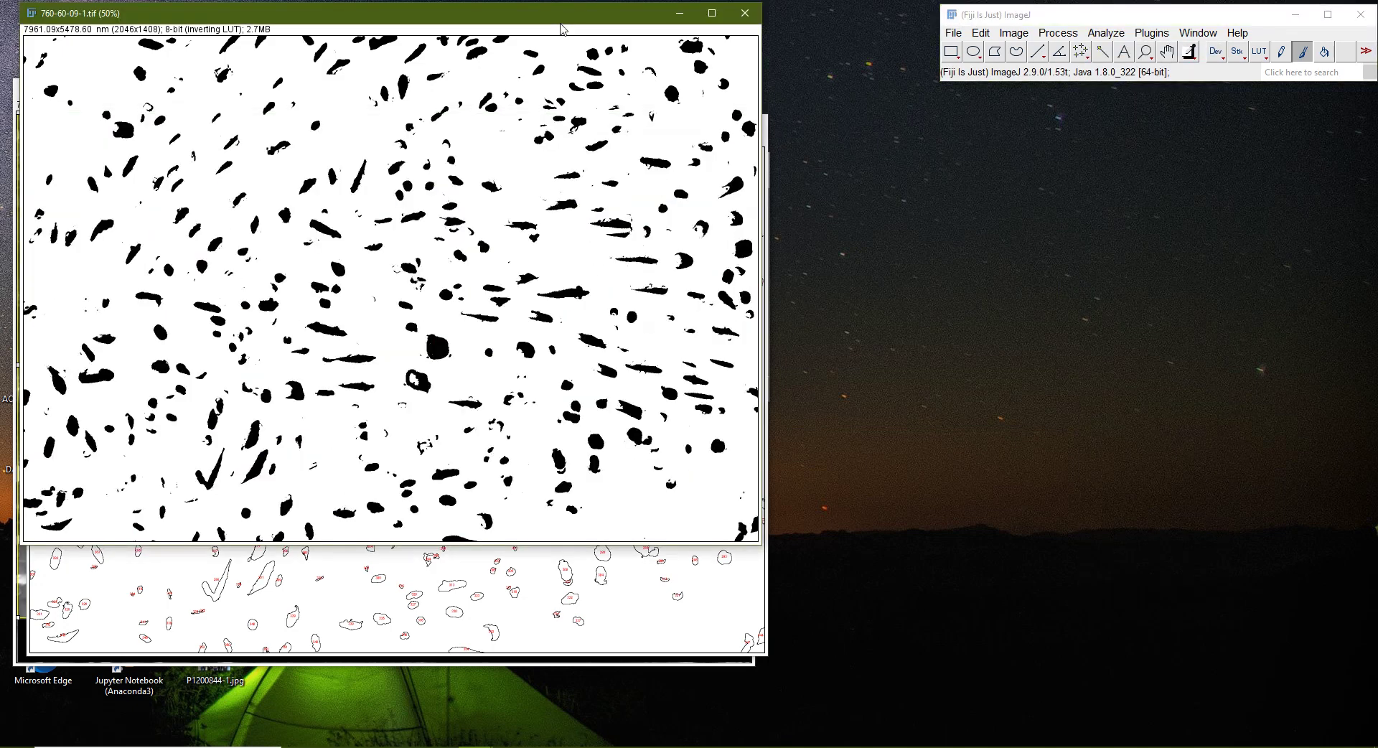
click(1106, 33)
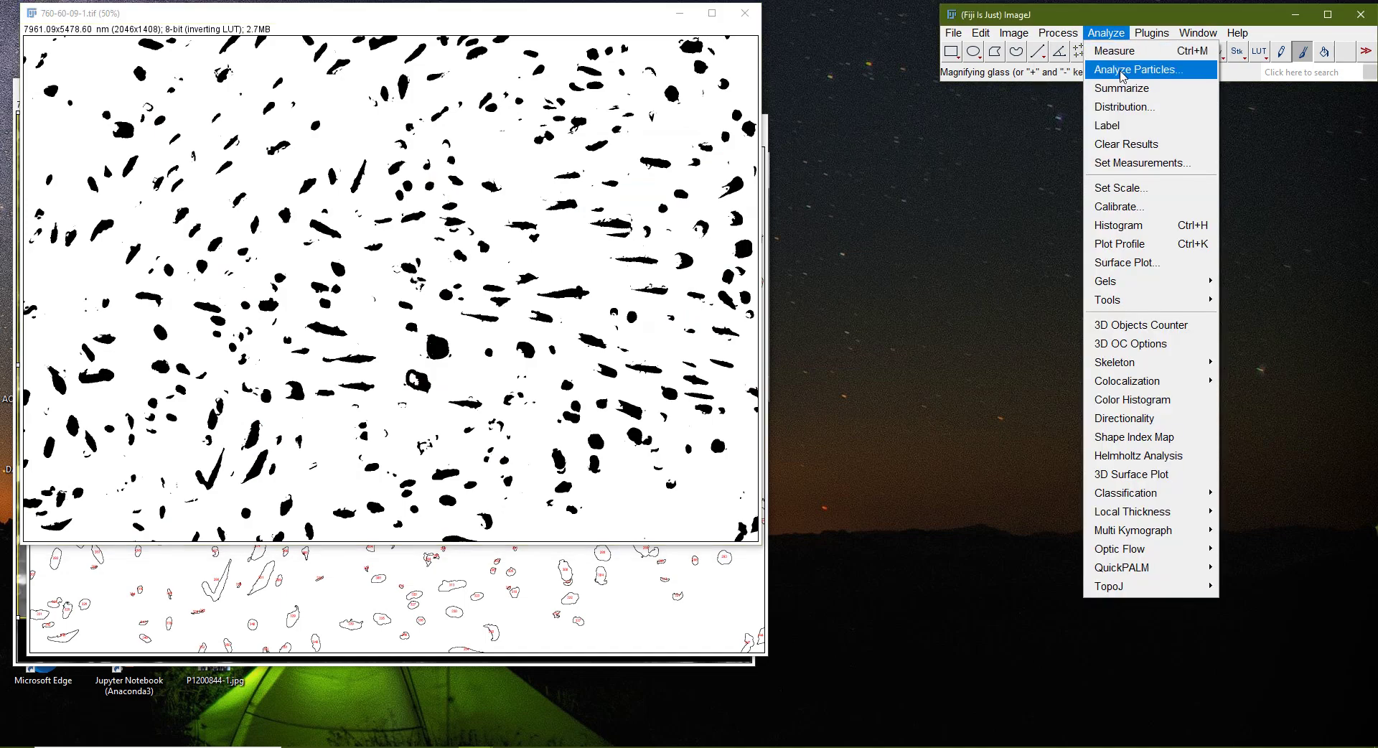
click(1123, 70)
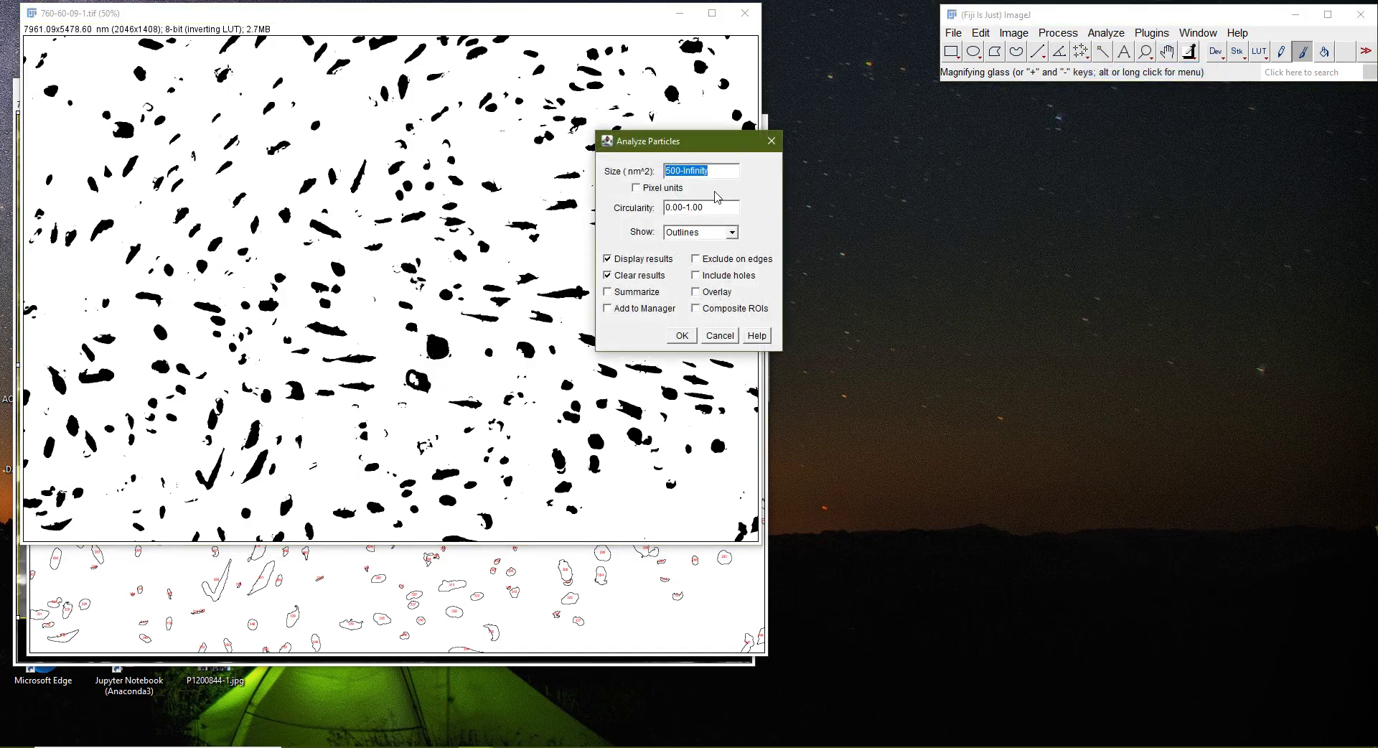
click(731, 233)
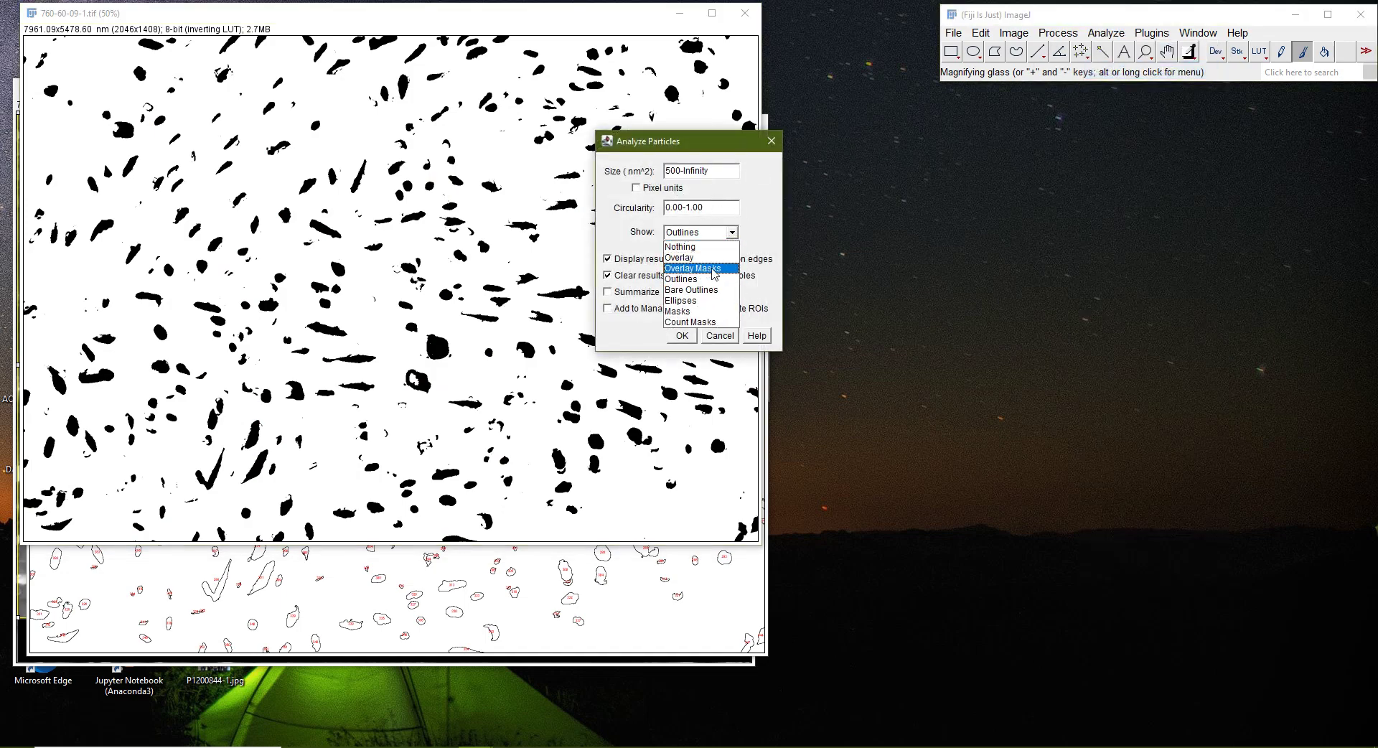
click(707, 300)
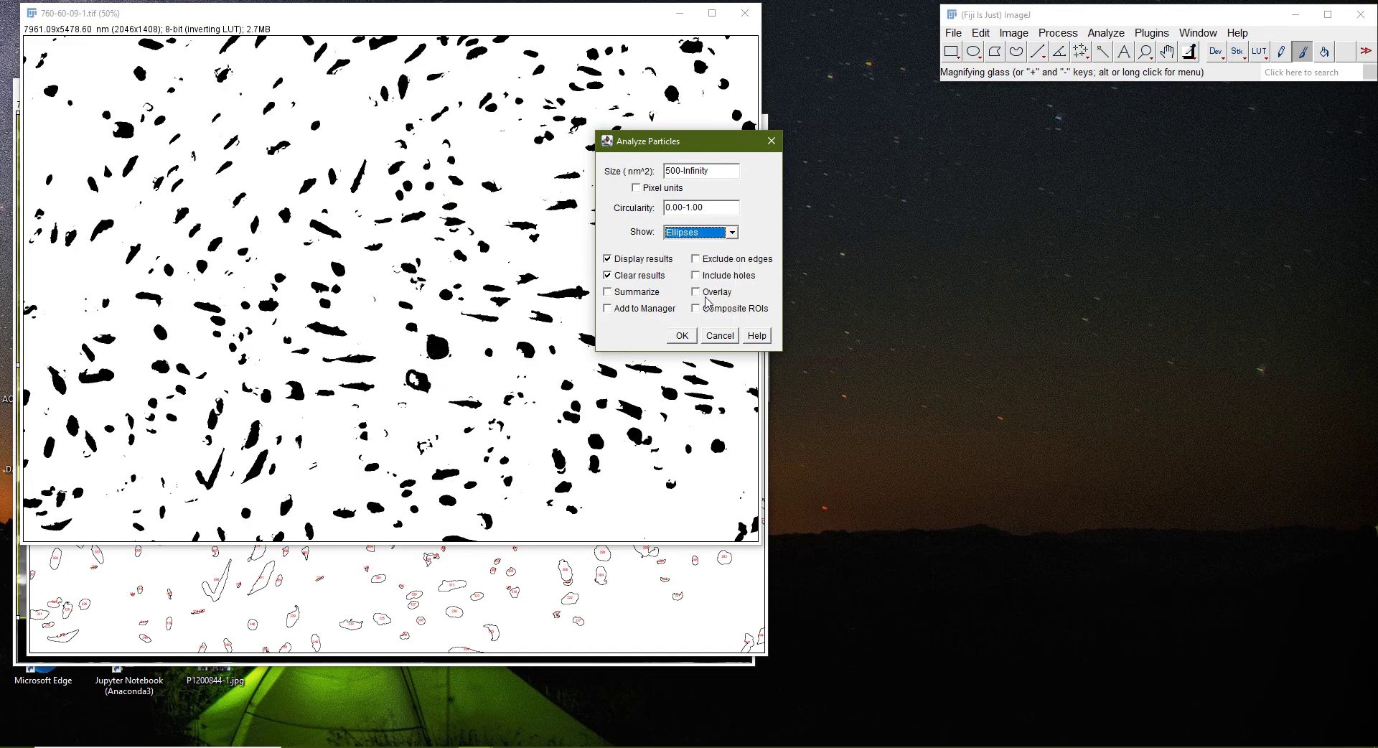
click(682, 337)
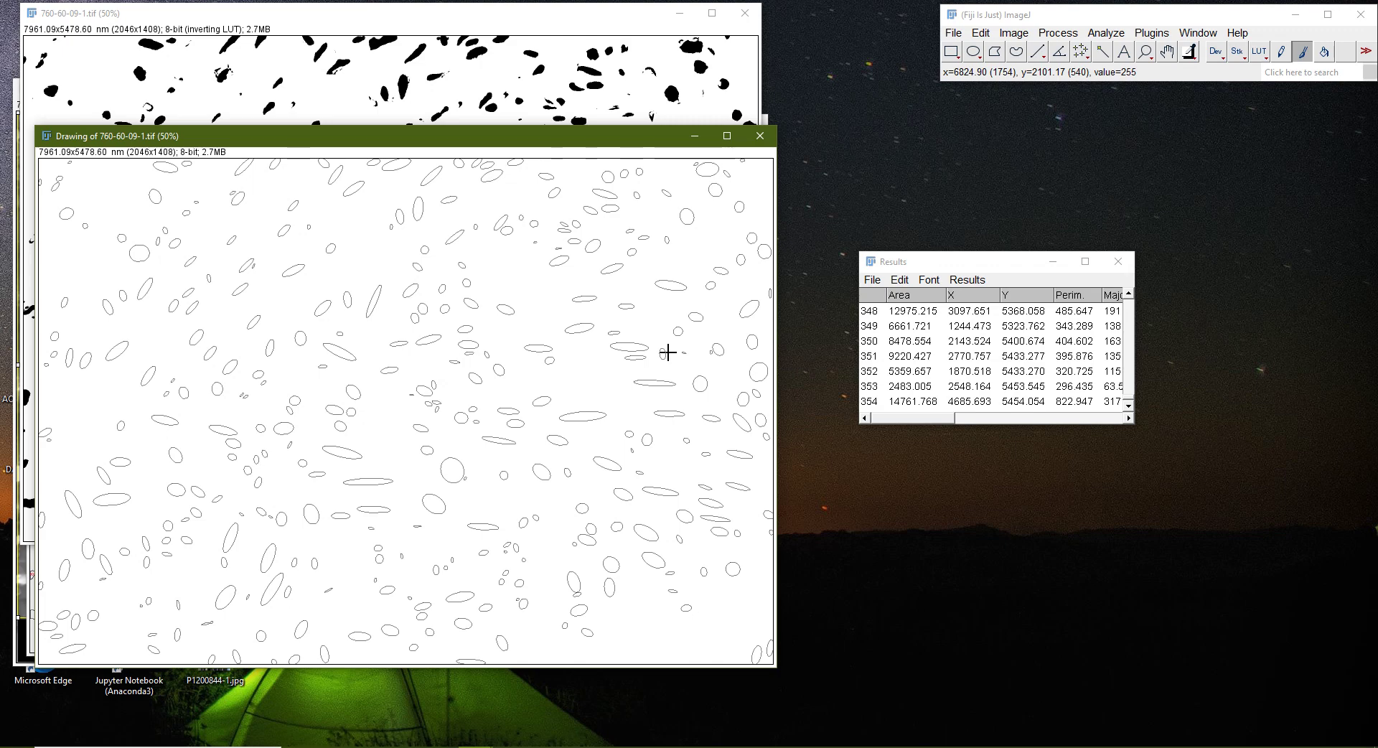
Maximize the Results table to show all columns from Area through Solidity
click(1085, 261)
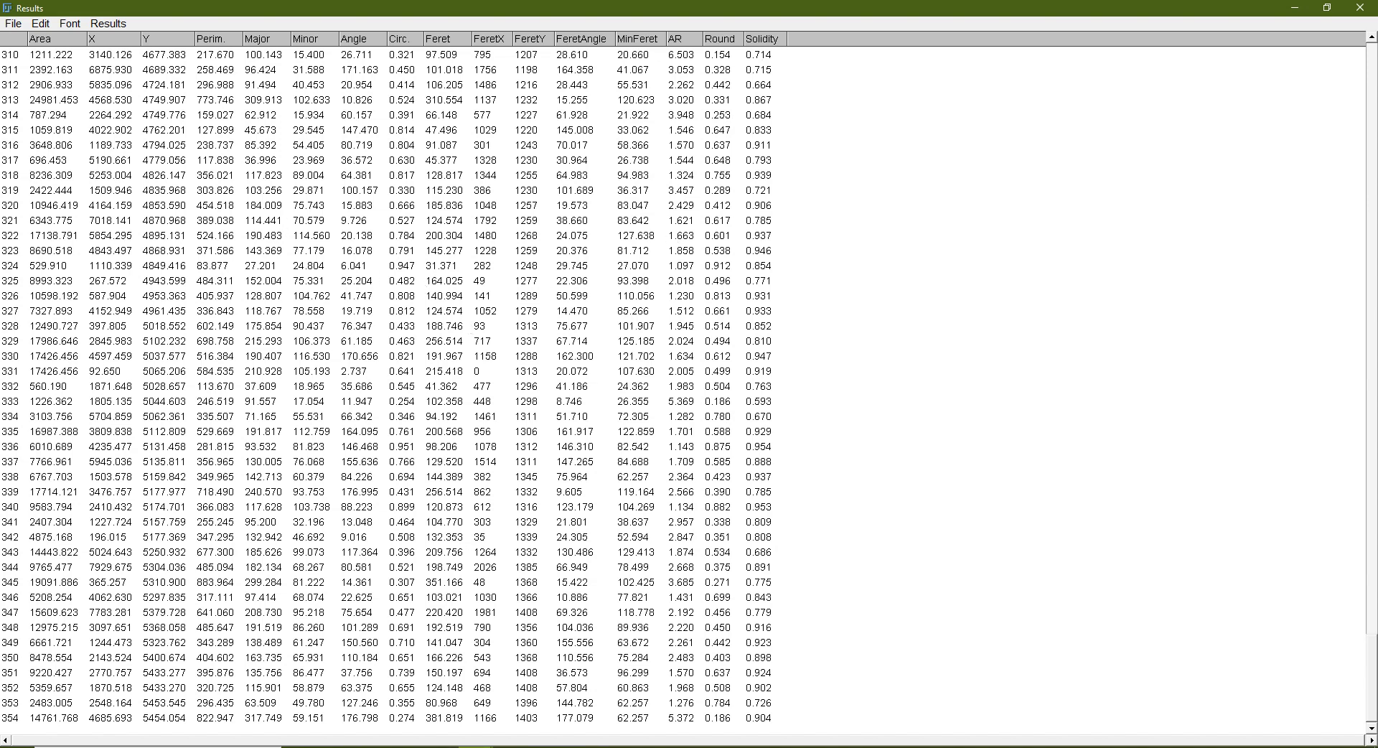
Start saving the Results table to the Desktop under the name 760-60-09_stats
click(14, 24)
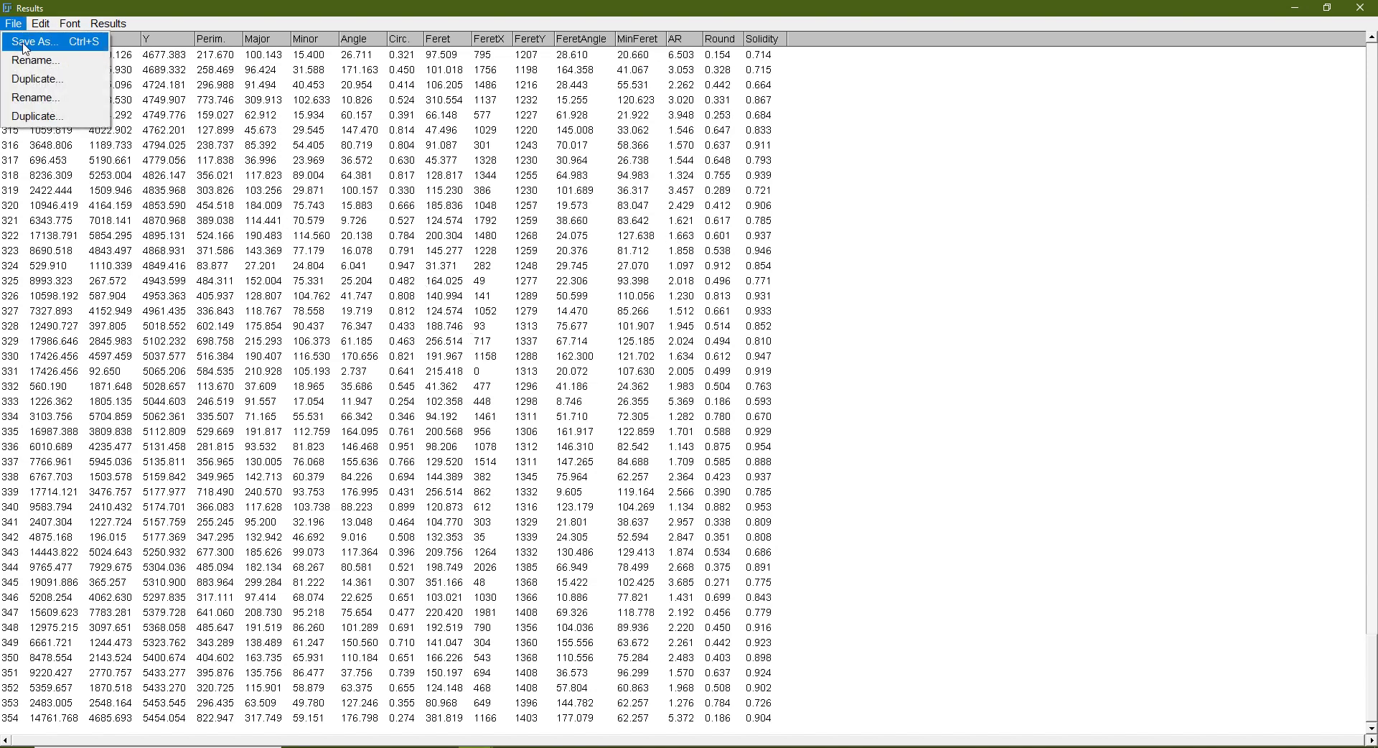
click(32, 42)
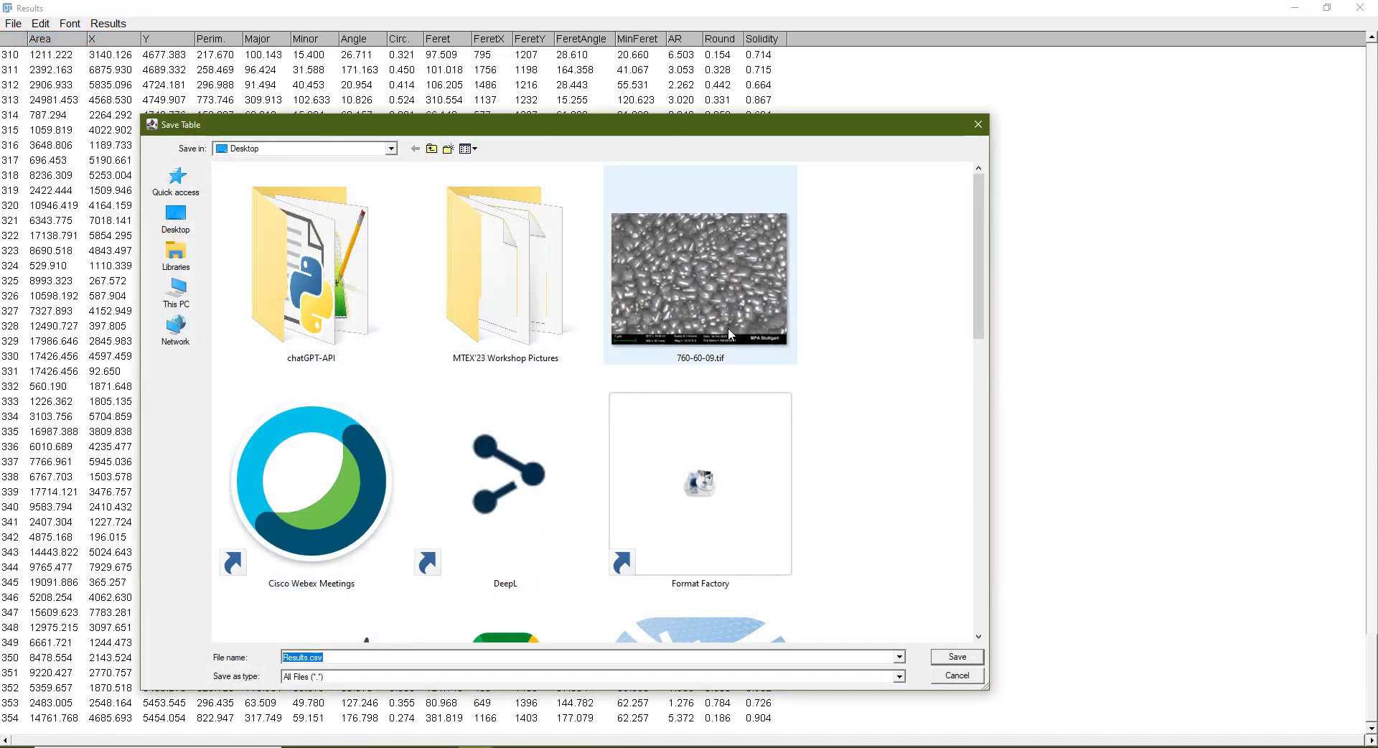
click(683, 311)
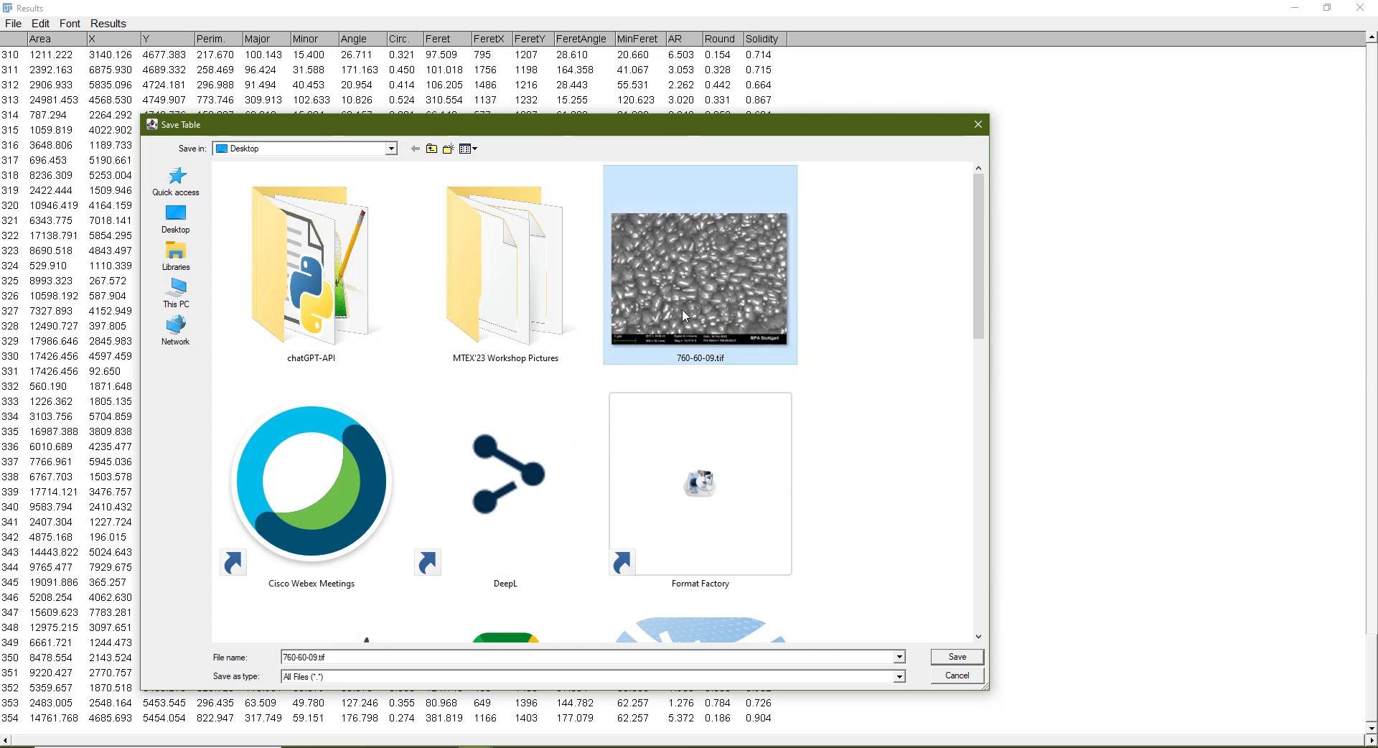
double_click(321, 657)
click(320, 657)
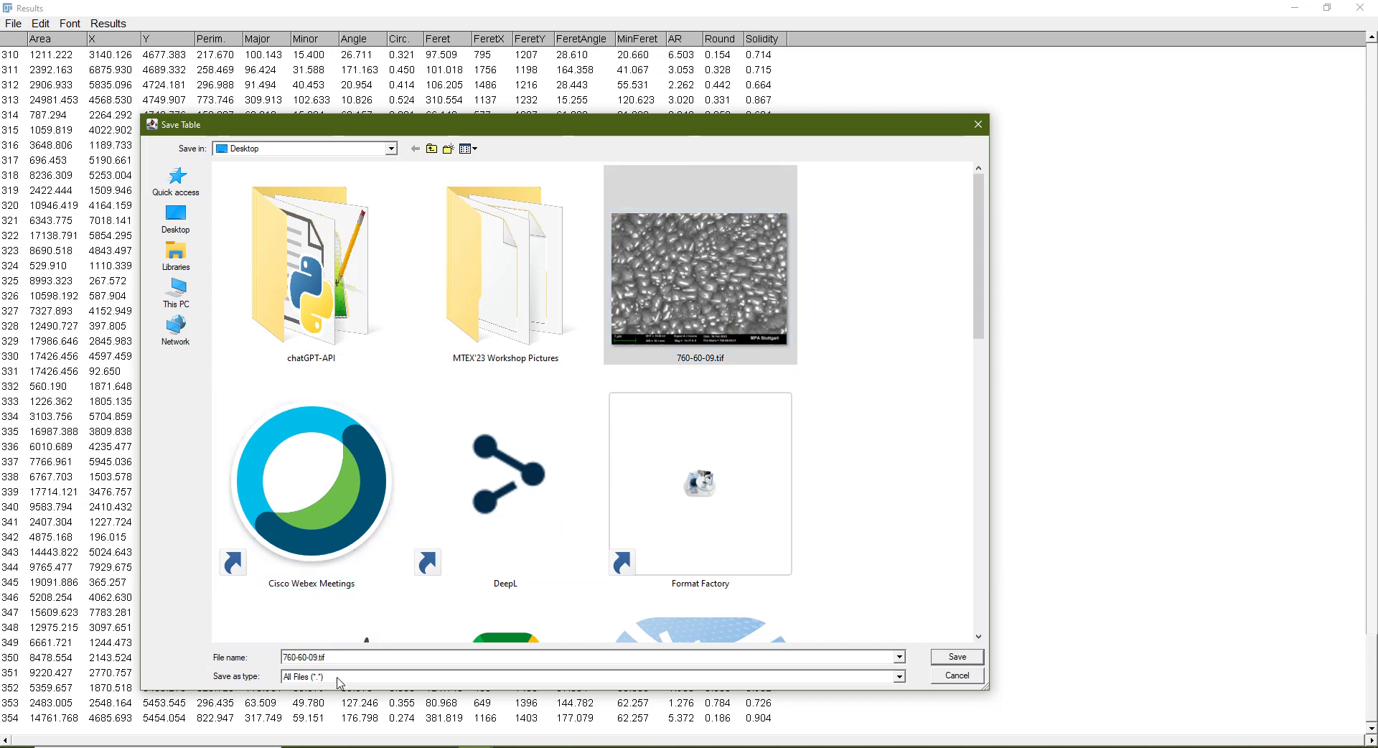
text(_)
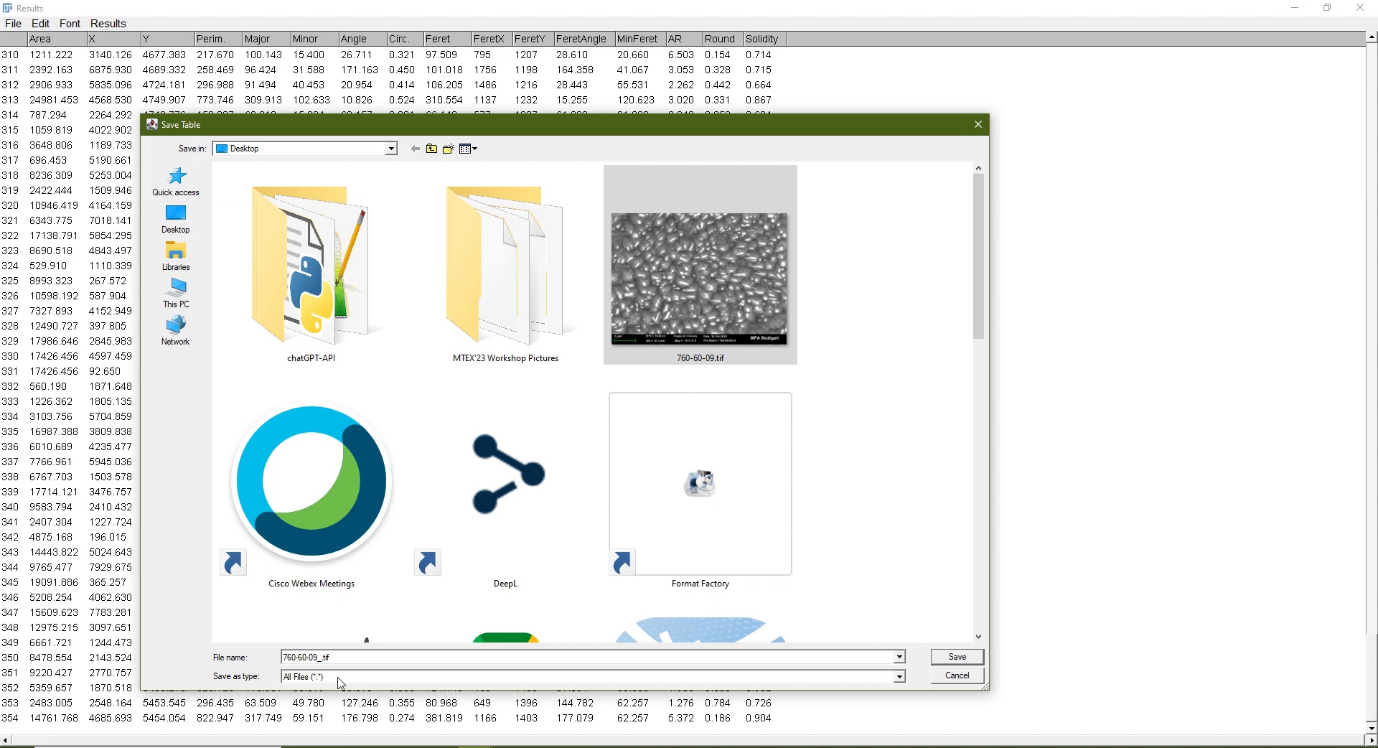
text(stats)
Cancel the save and append Mean, SD, Min and Max summary rows to the Results table
click(976, 676)
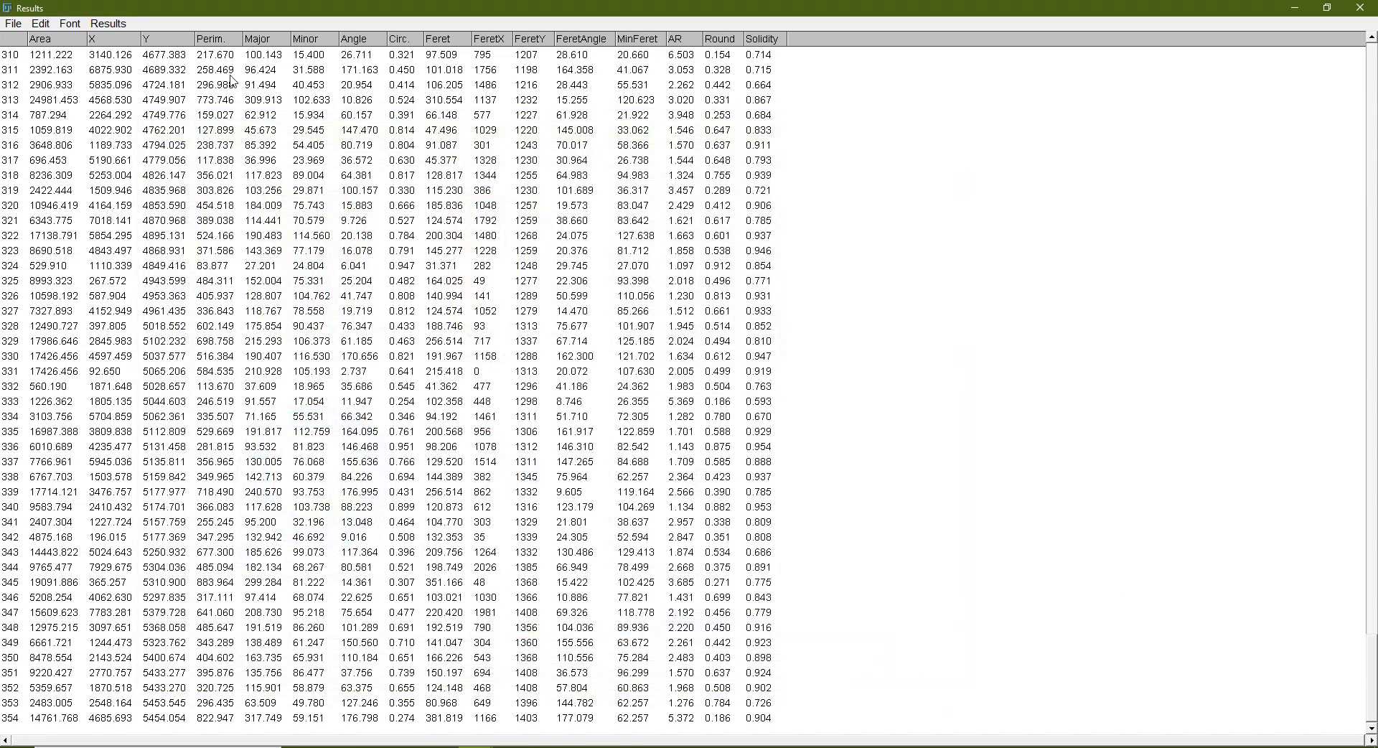
click(117, 29)
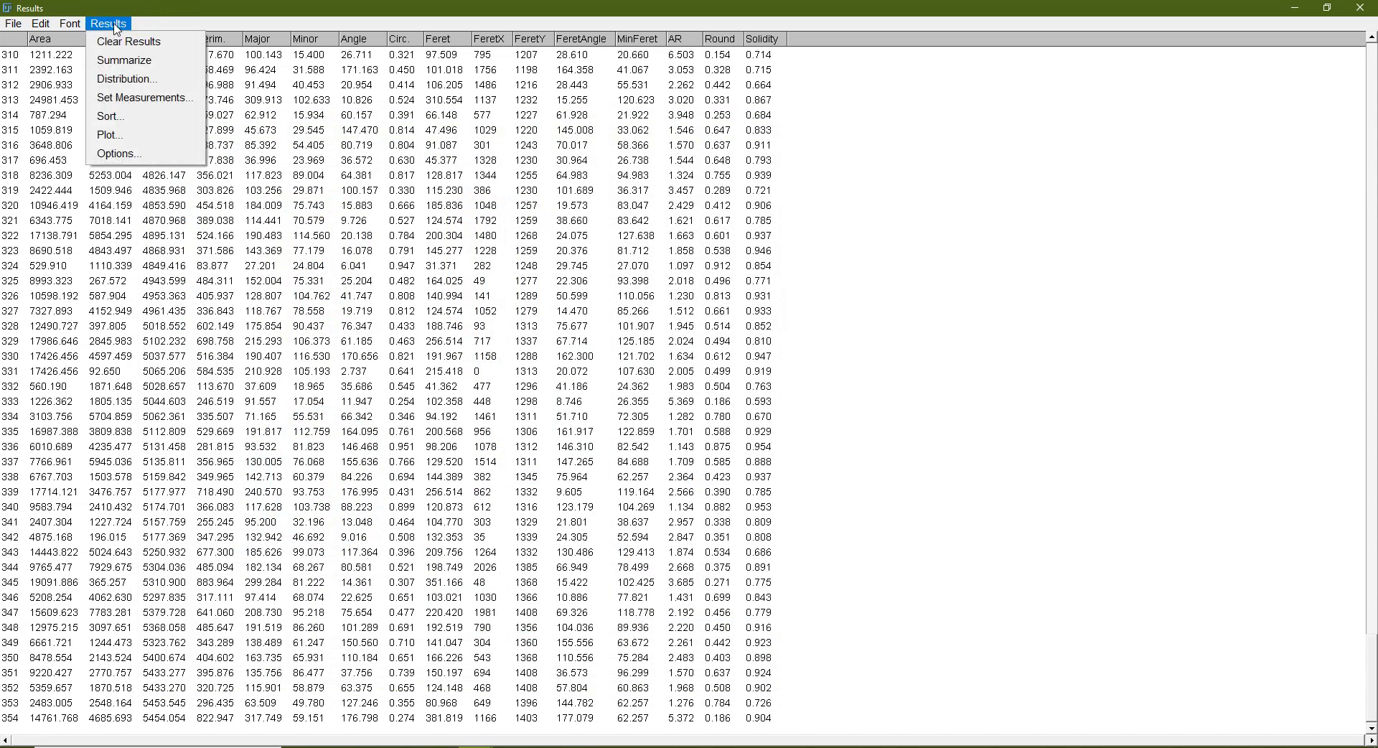
click(124, 61)
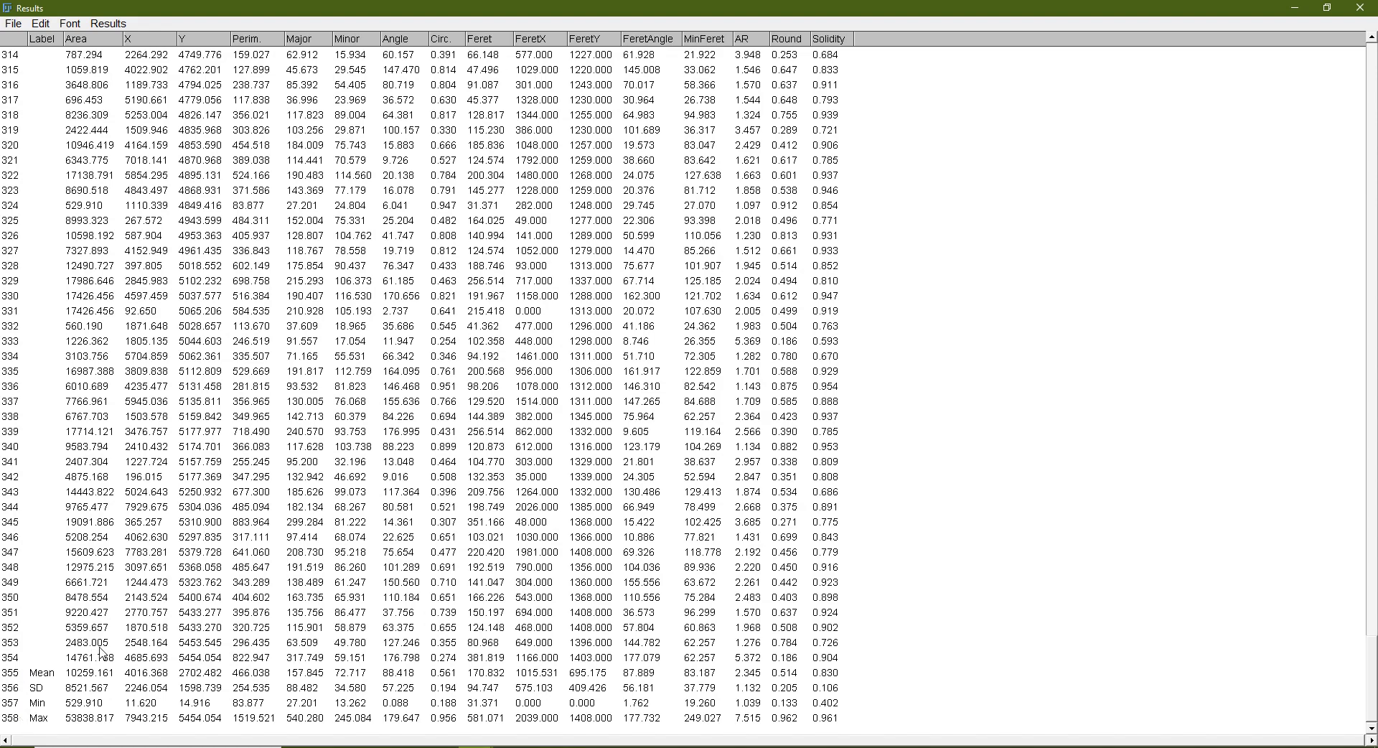
scroll(140, 330, up, 6)
scroll(148, 353, down, 6)
key(XF86AudioLowerVolume)
Save the summarized Results table to the Desktop as 760-60-09_stats
click(14, 23)
click(30, 41)
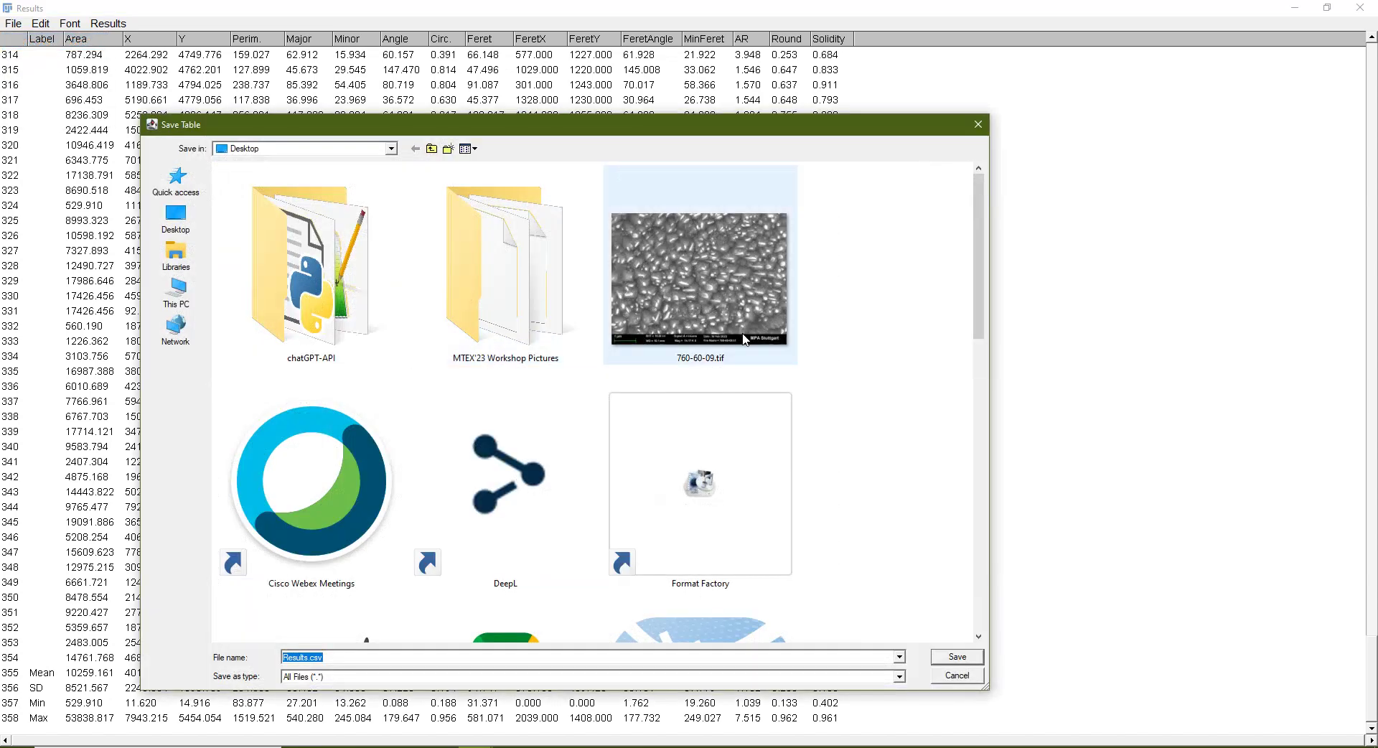
click(691, 359)
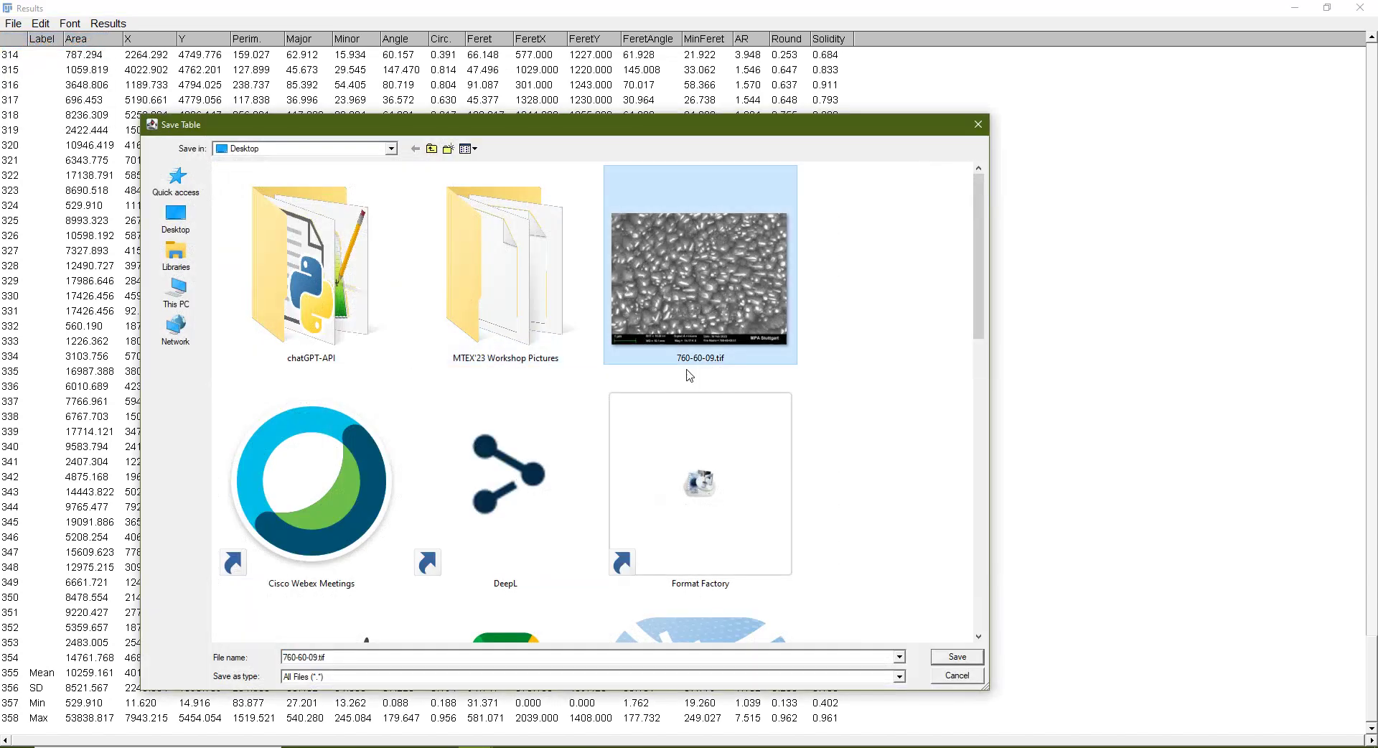
double_click(316, 659)
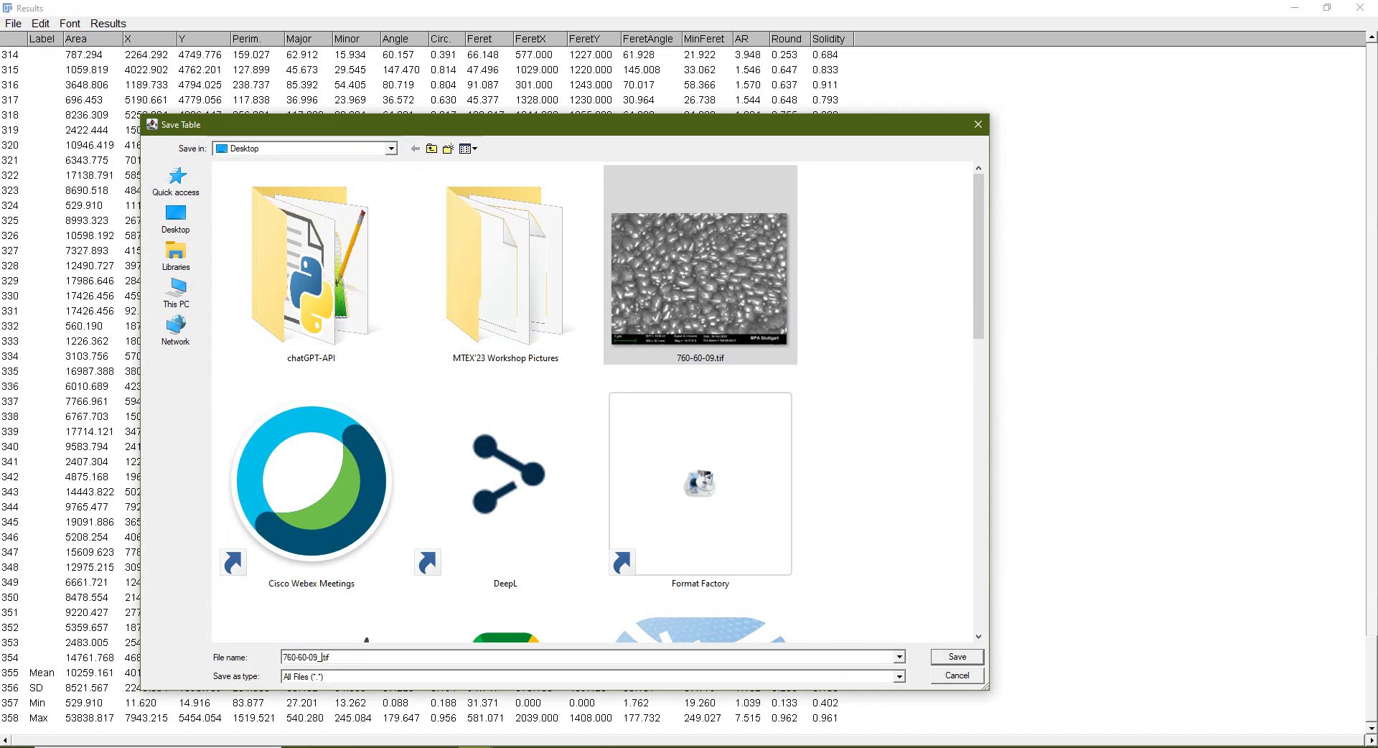
text(_stats)
key(Return)
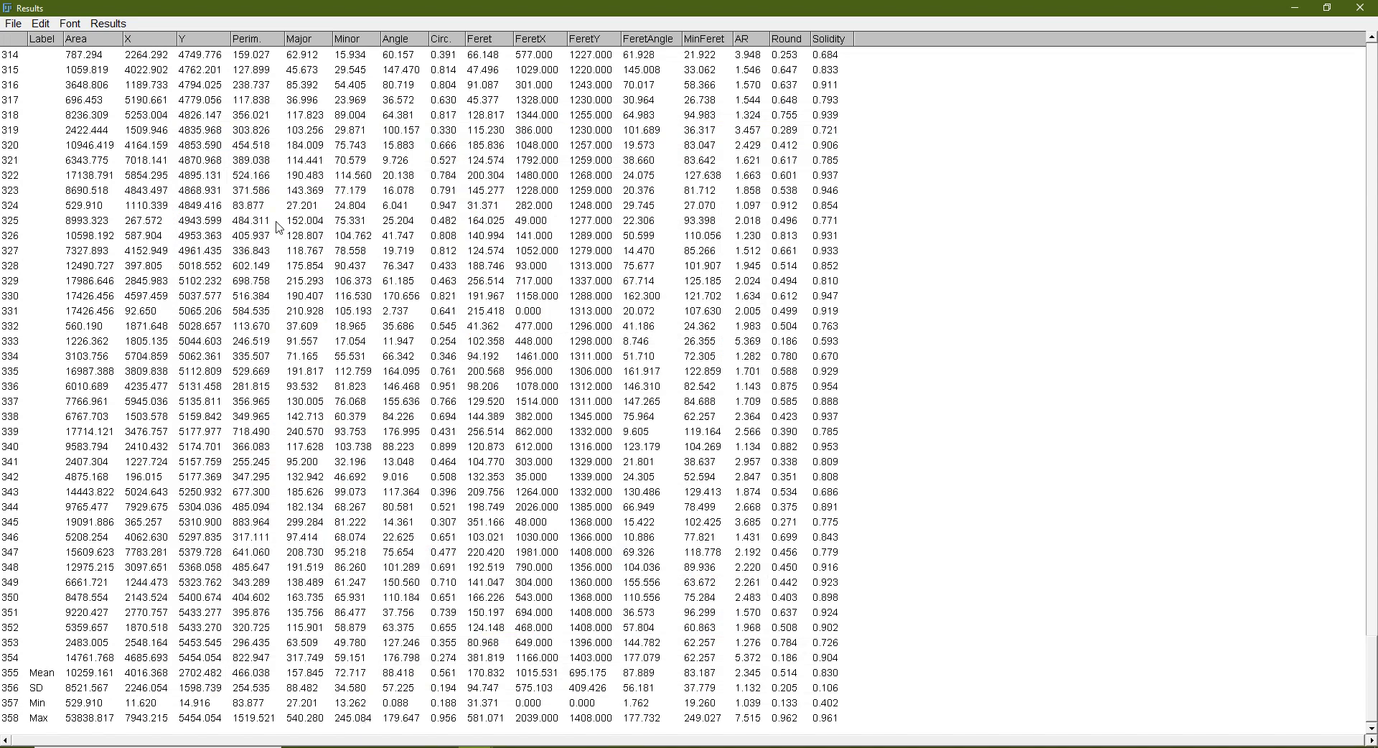
Close Results, save the ellipse drawing as TIFF 760-60-09_elipses.tif, and close it
click(1371, 8)
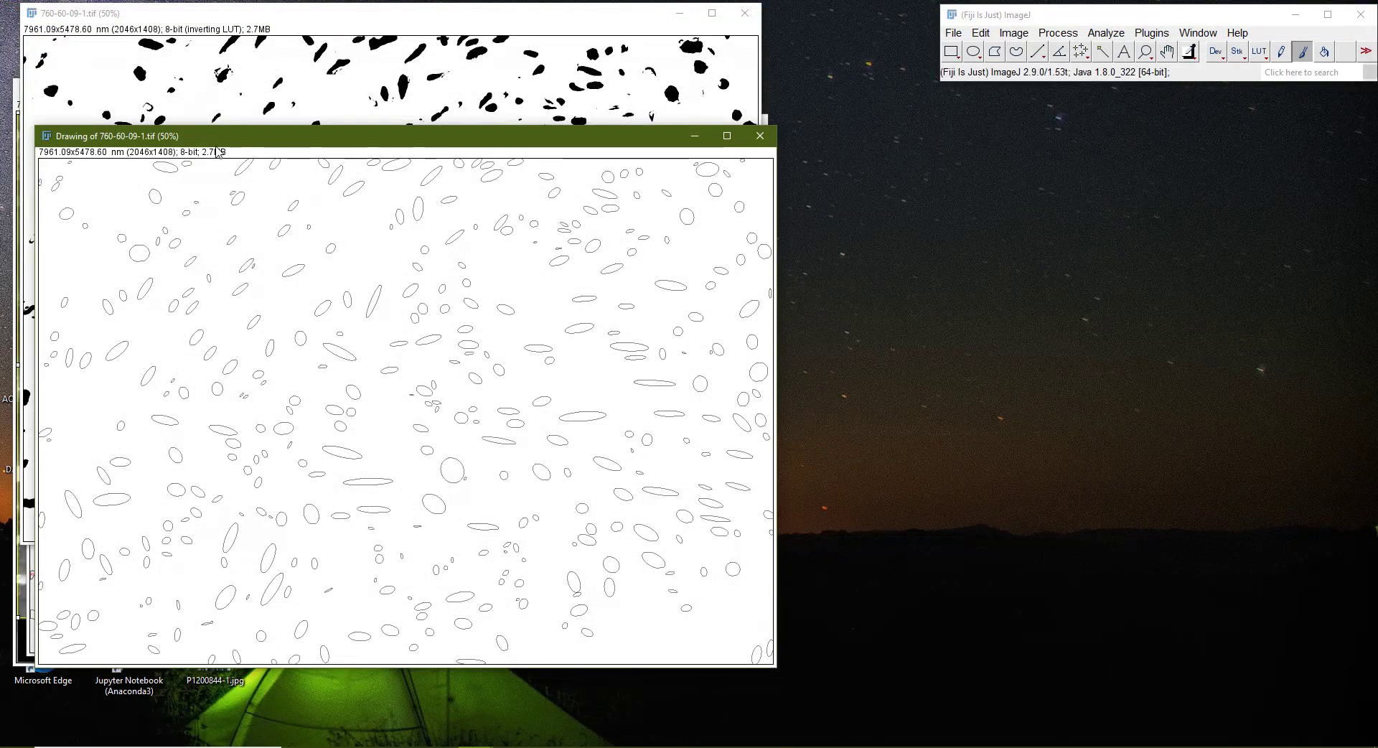
click(954, 33)
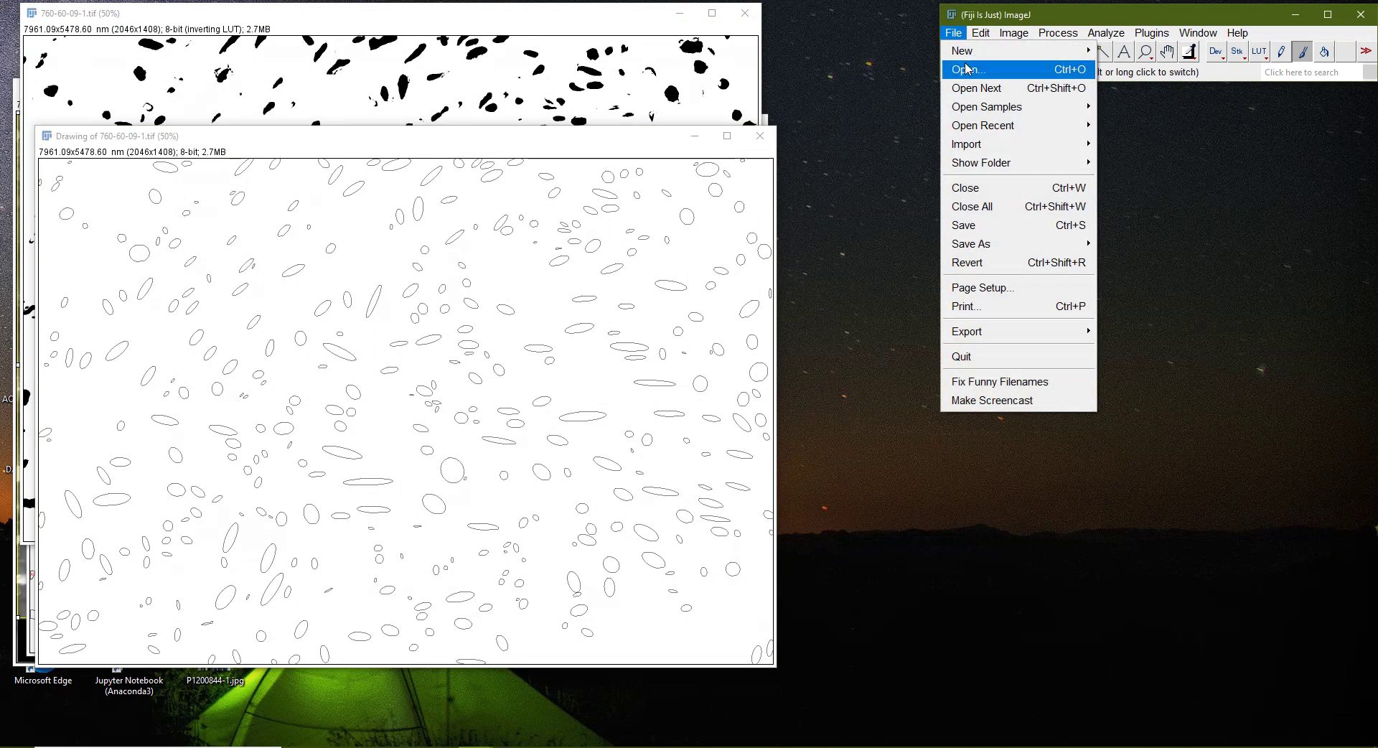
mouse_move(976, 243)
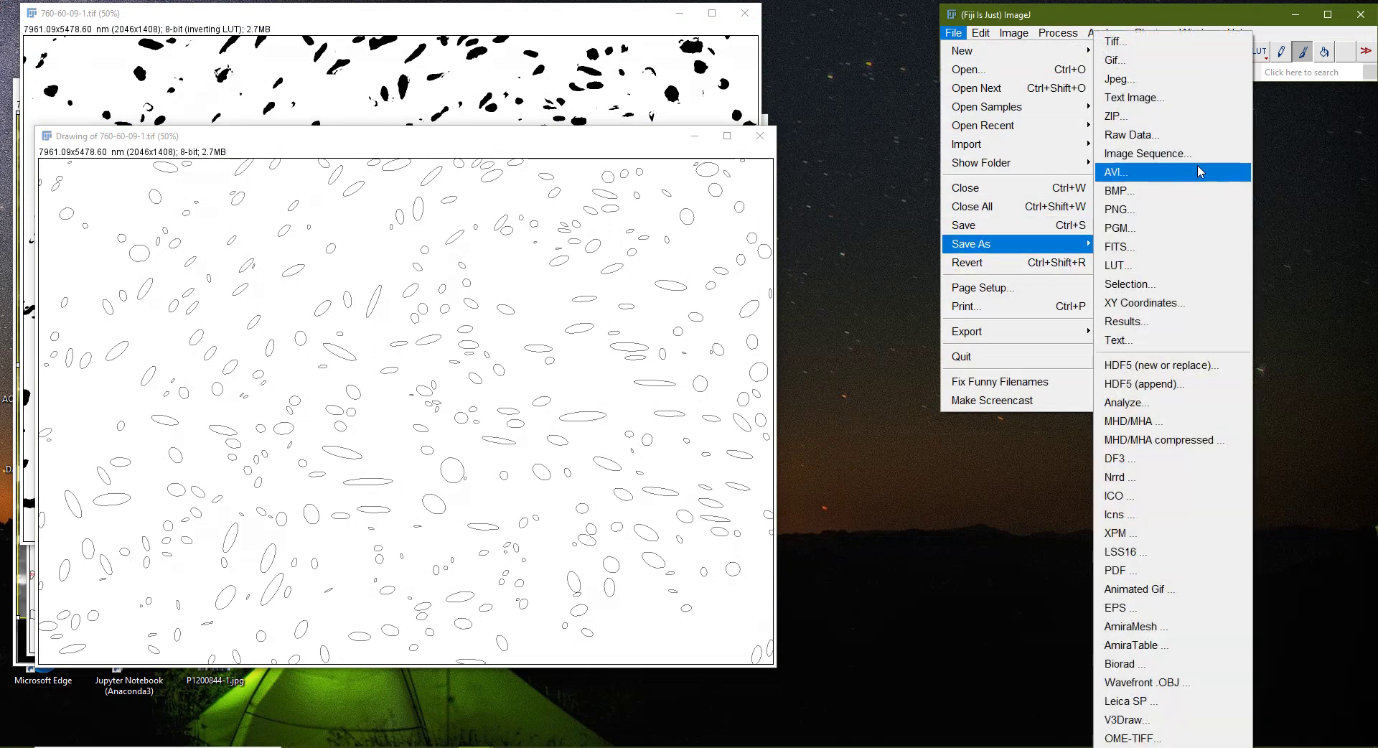
click(1148, 41)
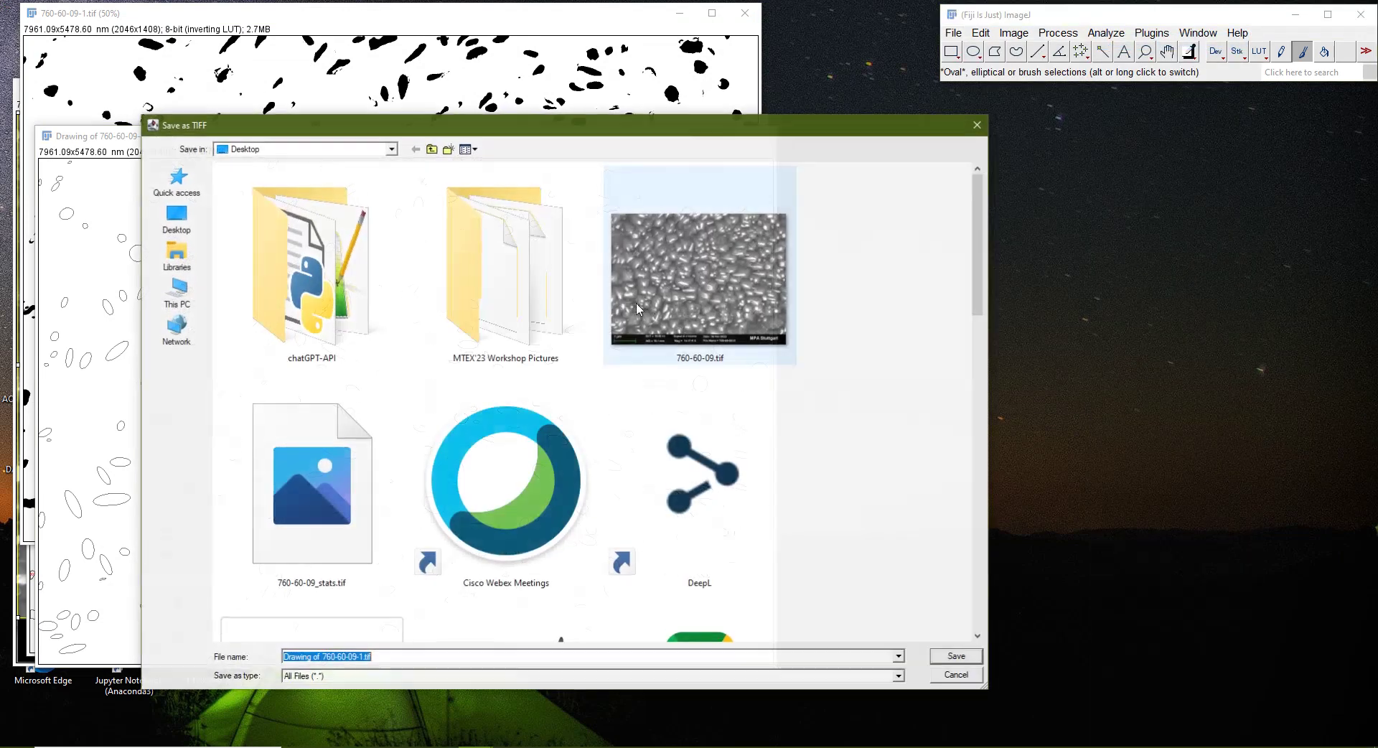
click(635, 303)
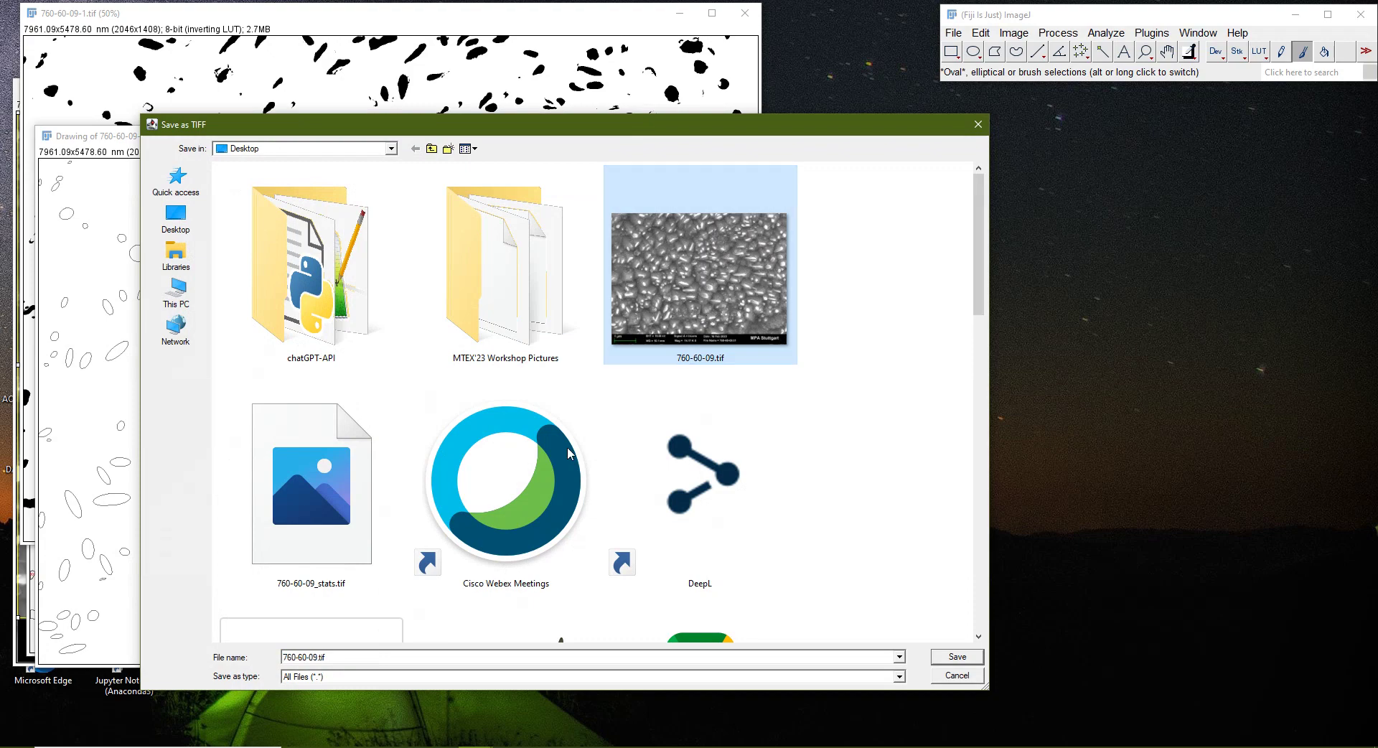
click(317, 658)
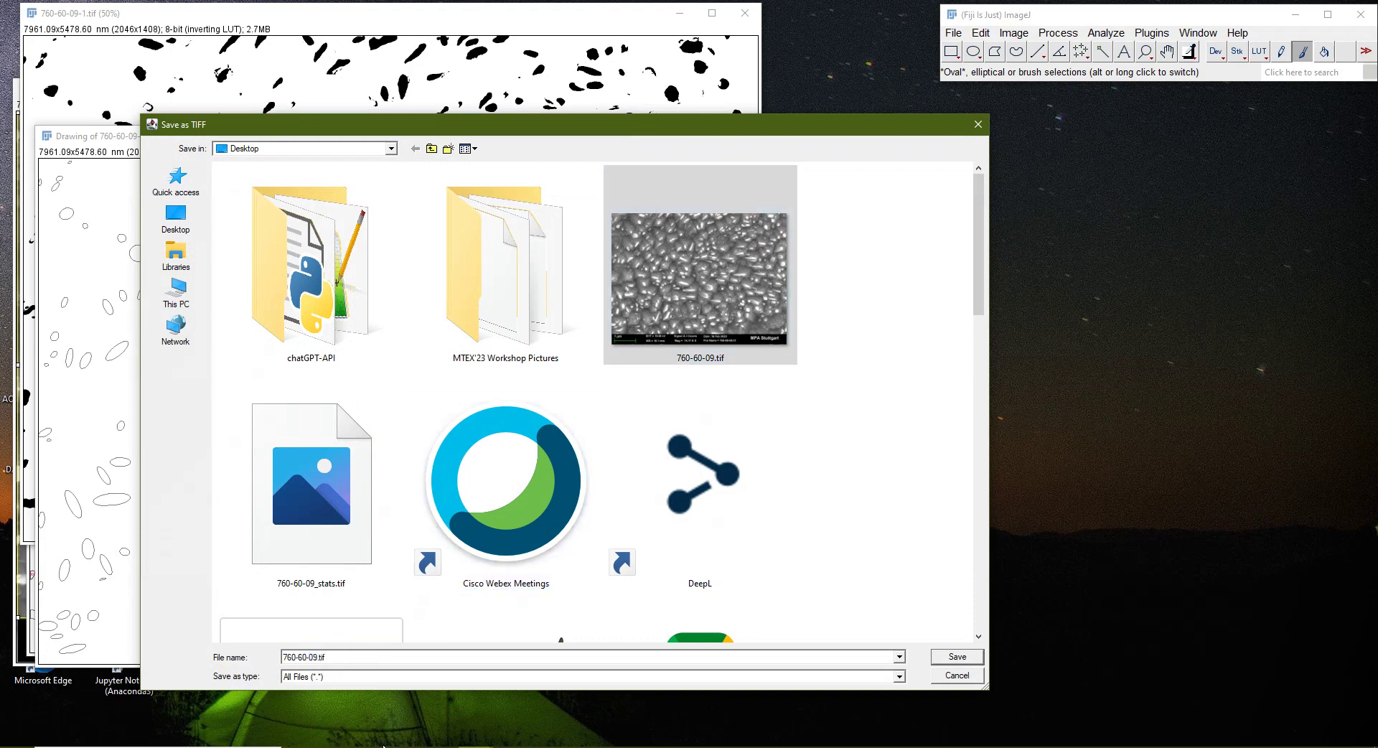
text(_elipses)
key(Return)
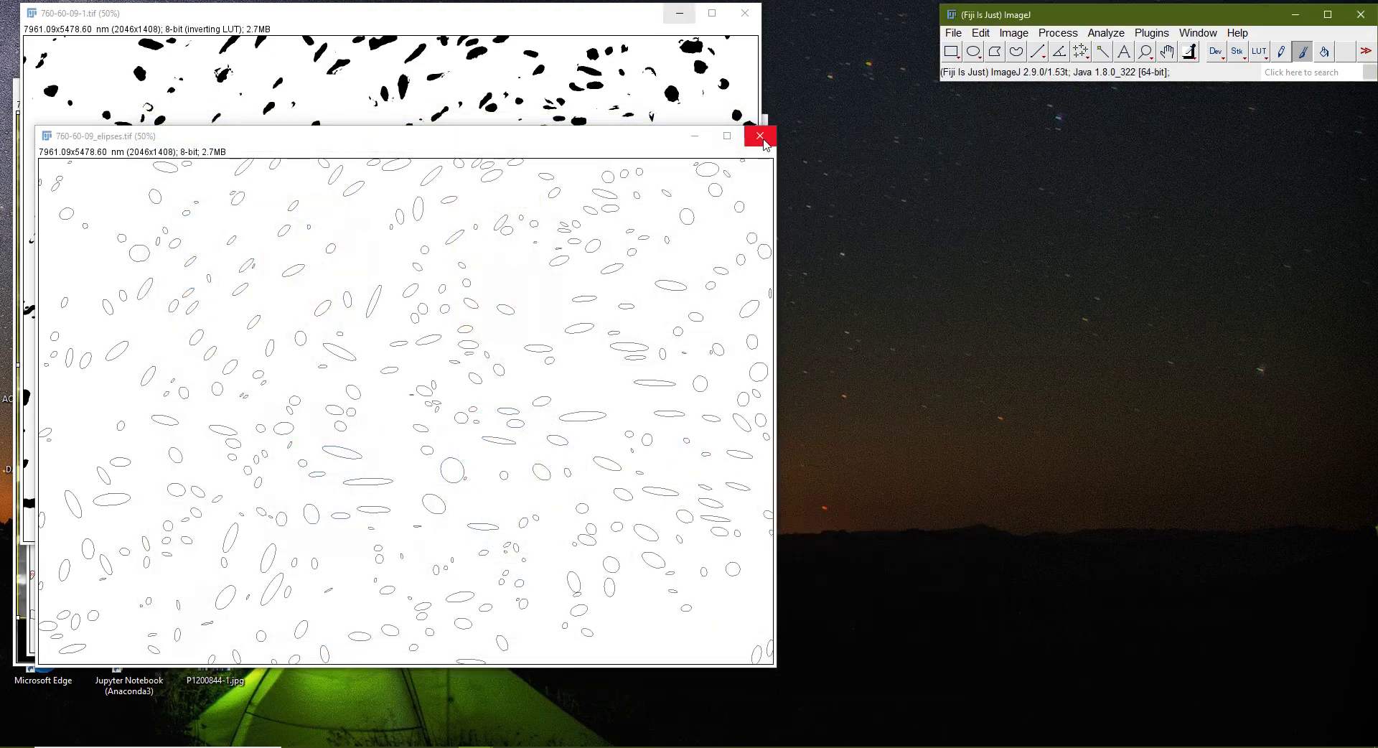
click(762, 134)
Save the outline drawing as a Desktop TIFF, renaming from the 760-60-09_elipses file name
click(615, 574)
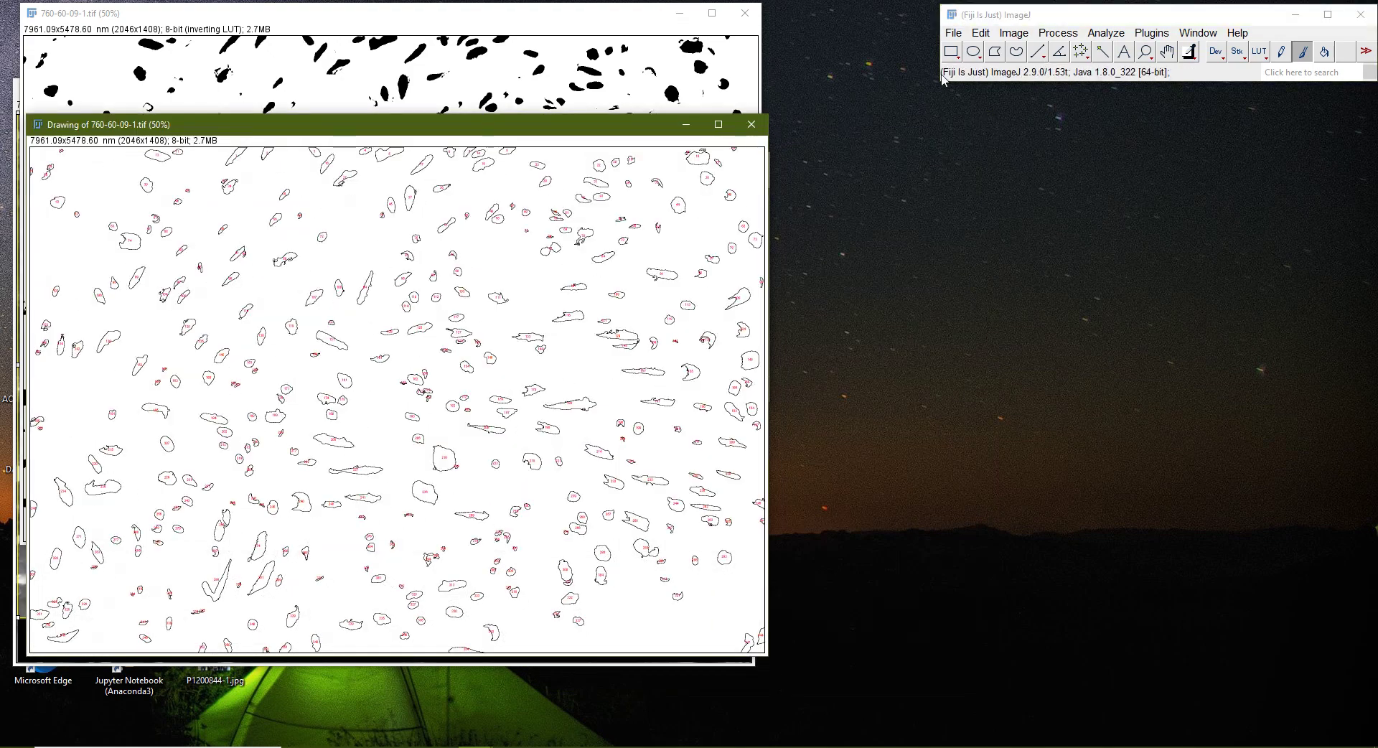
click(953, 33)
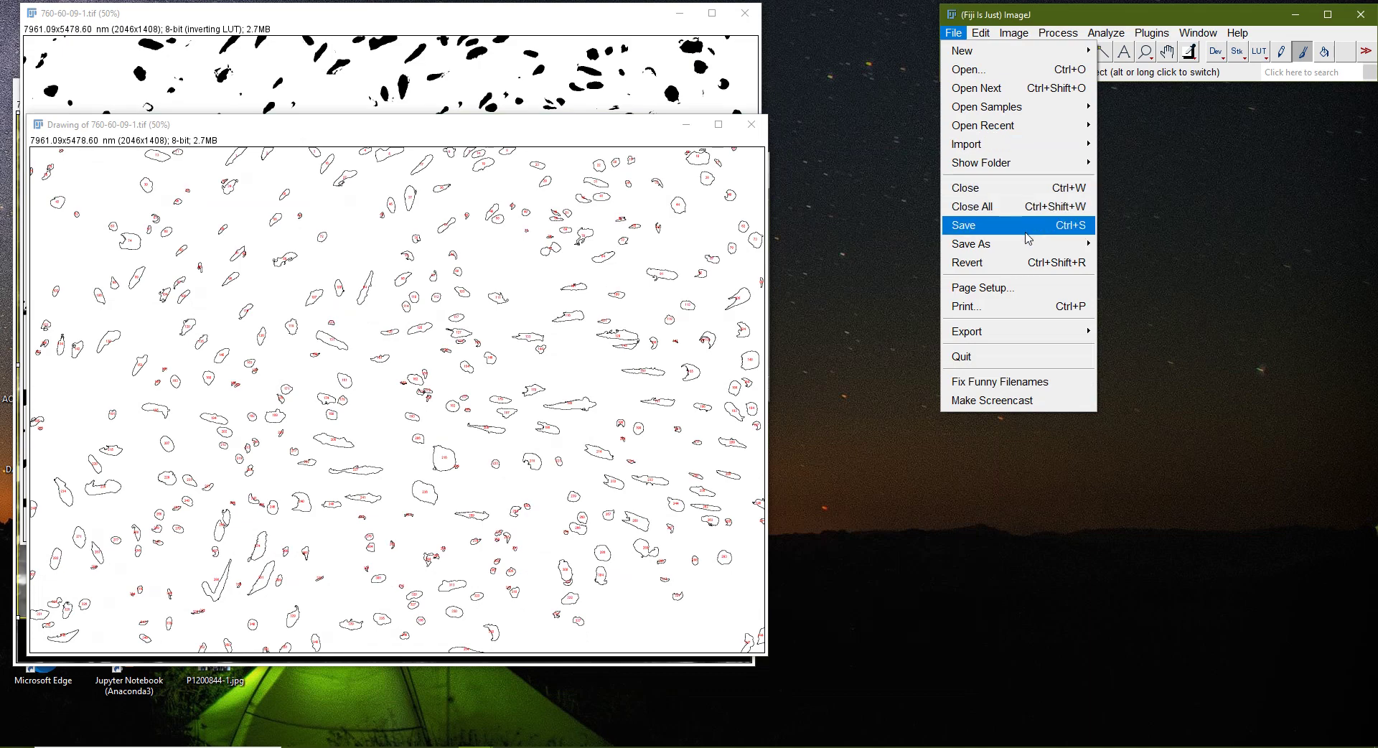
mouse_move(1102, 245)
click(1128, 50)
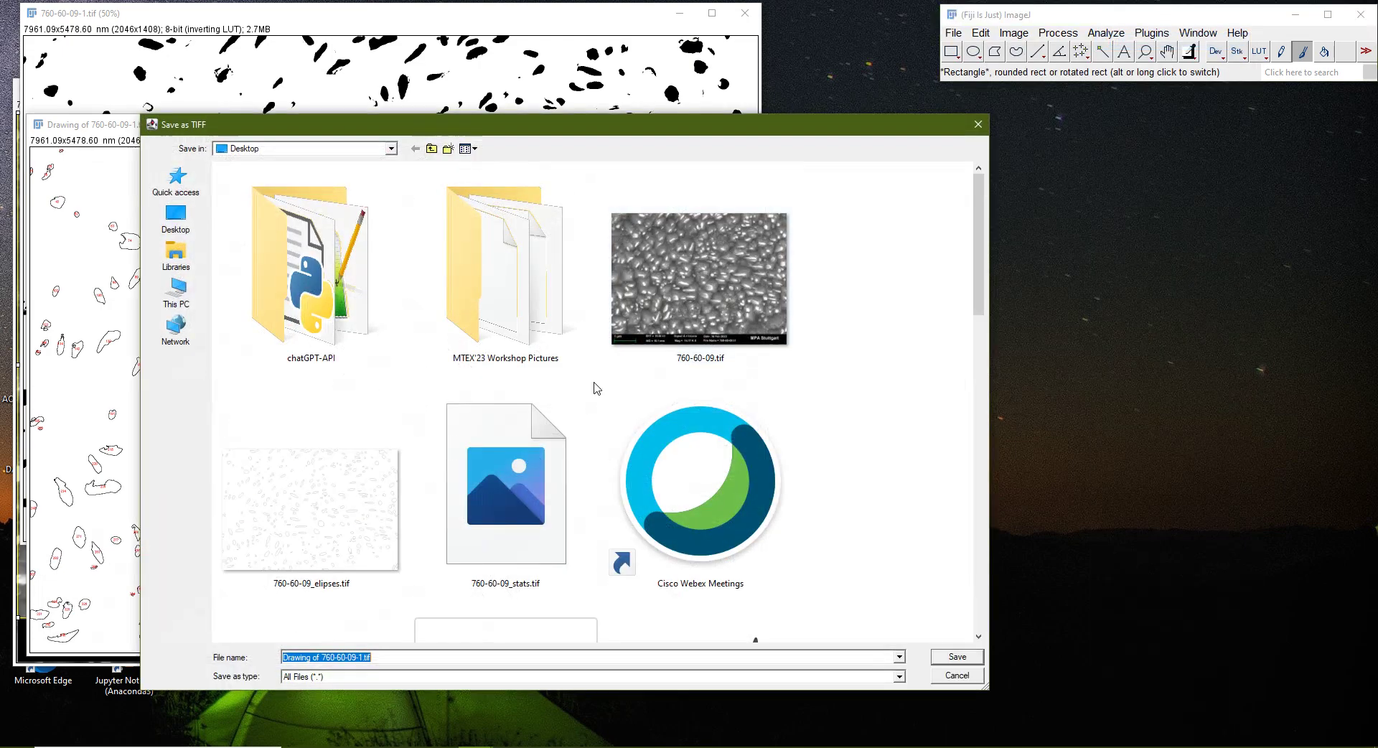
click(323, 545)
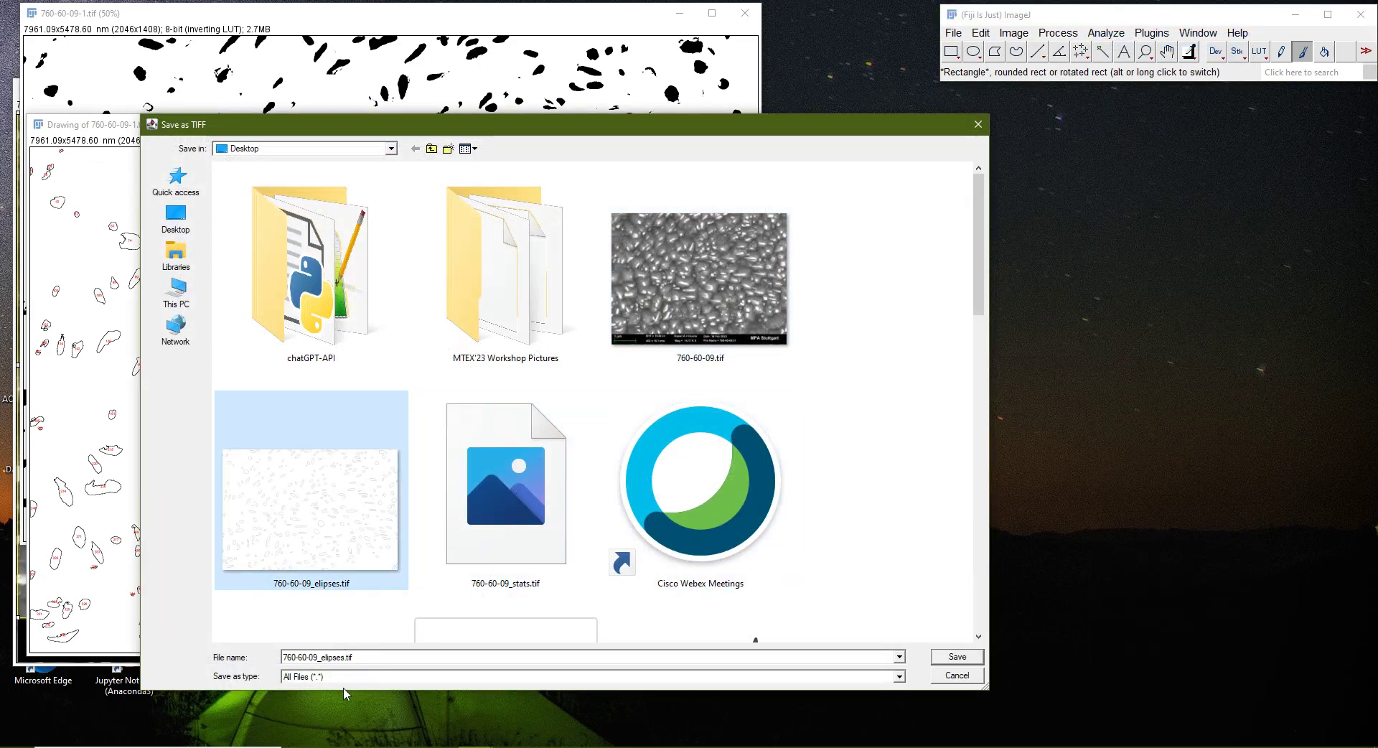
click(320, 657)
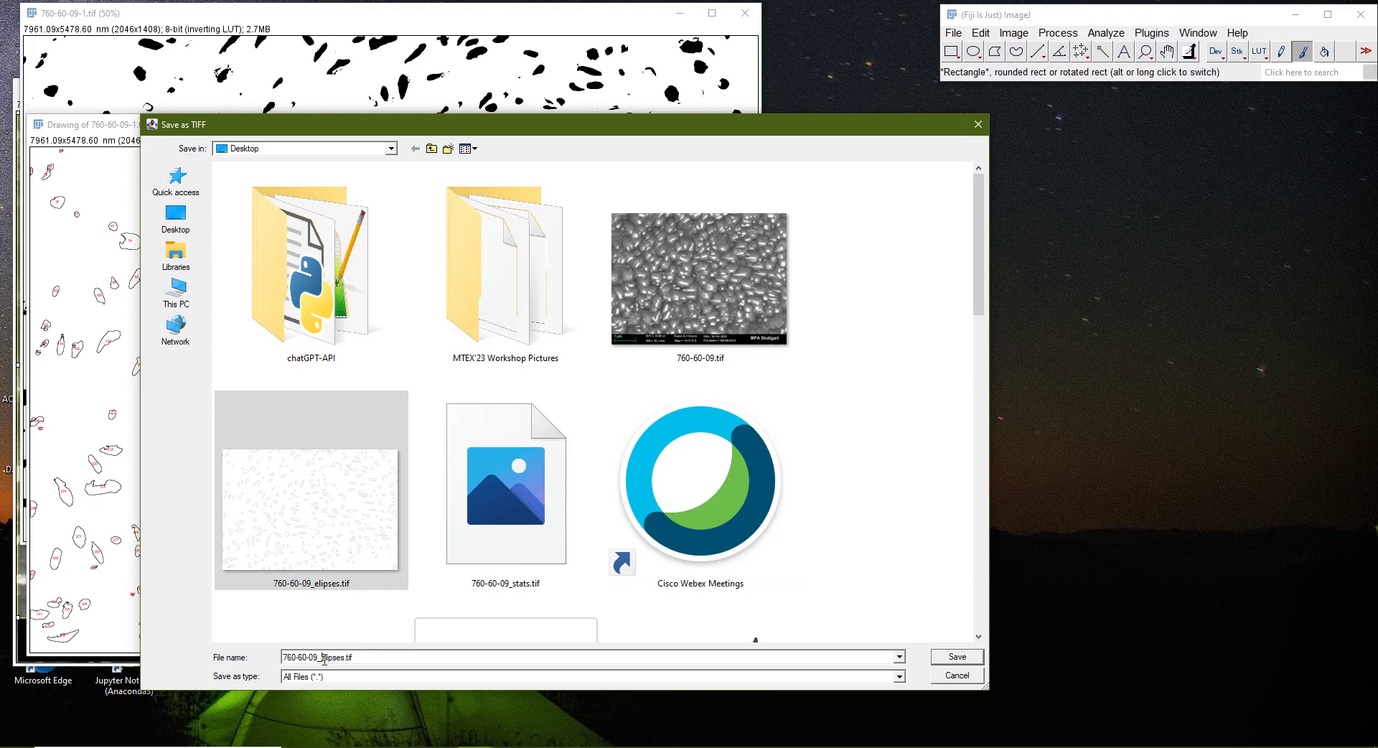
drag(324, 659, 346, 669)
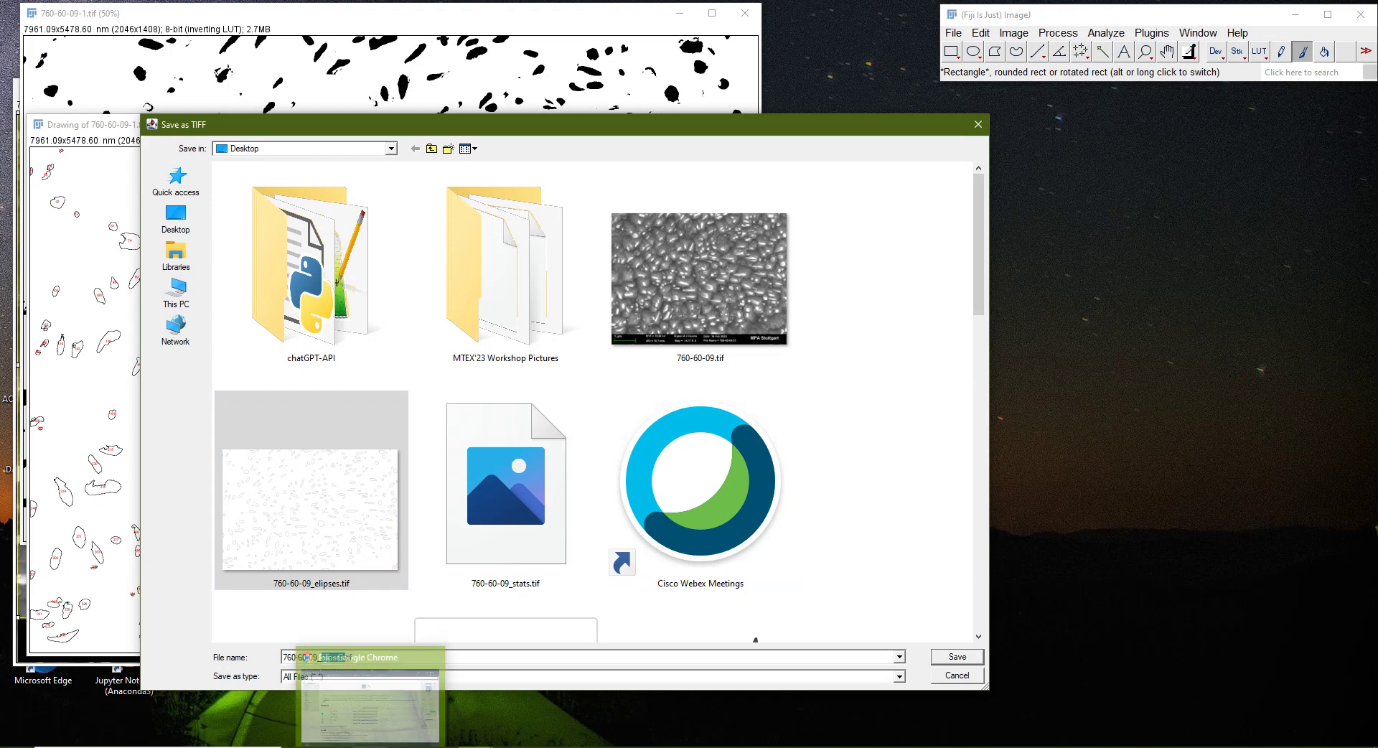
key(BackSpace)
text(ellipses)
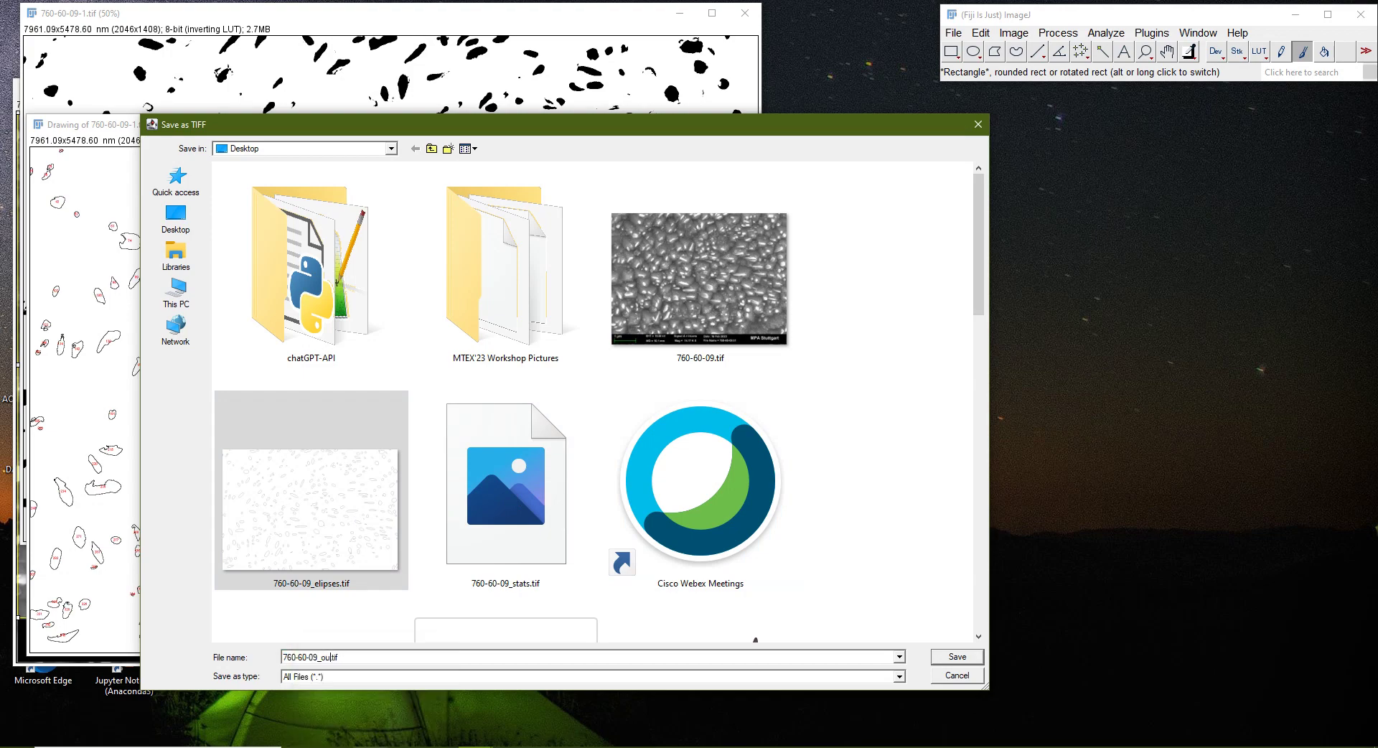
mouse_move(371, 745)
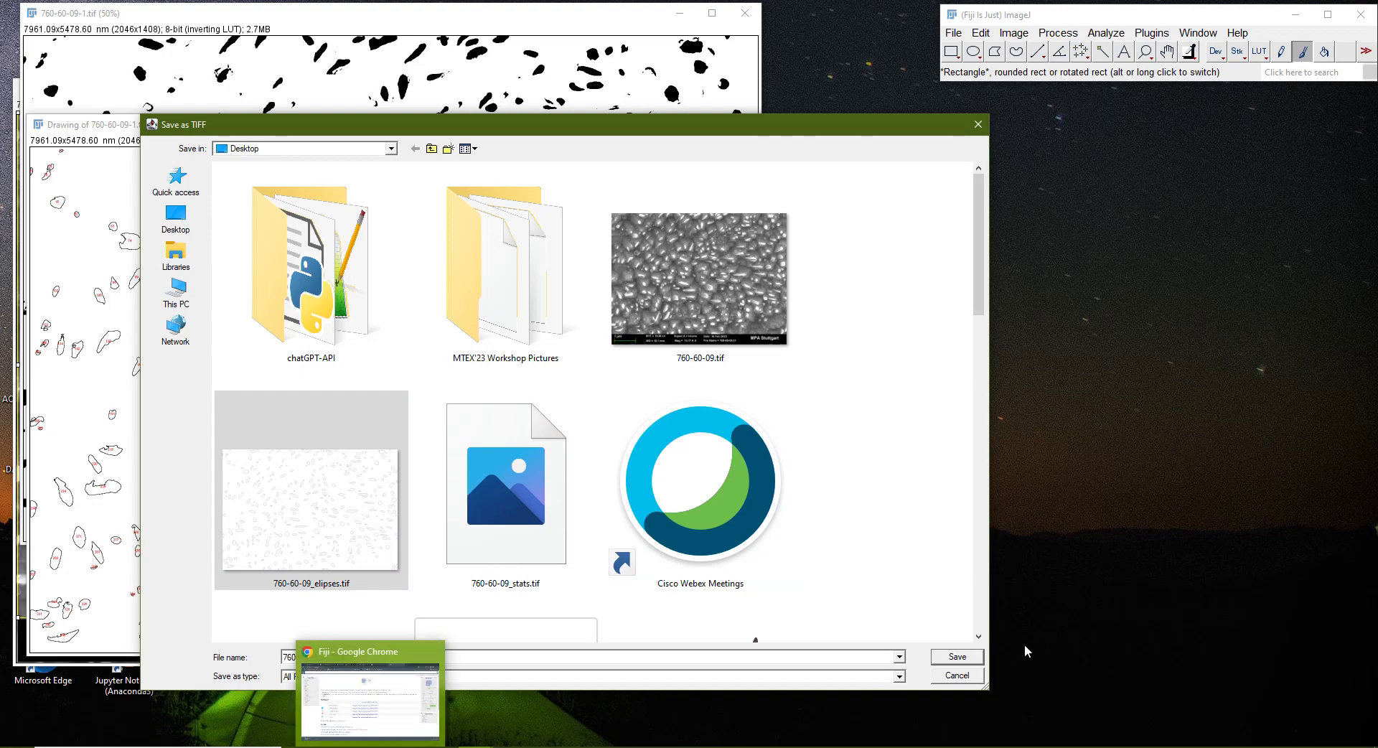
click(948, 657)
Close the outline drawing, save the mask as 760-60-09-1_particles.tif, and close it
click(751, 124)
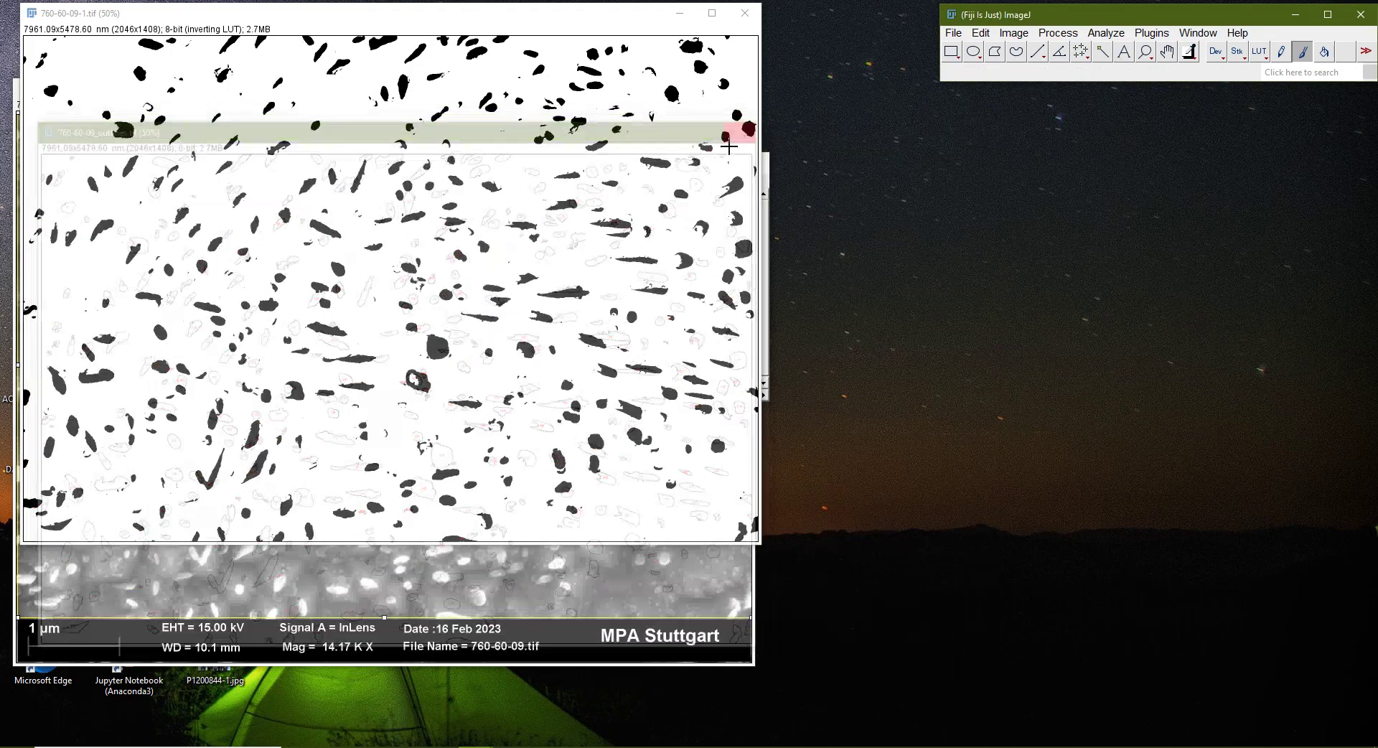
click(517, 20)
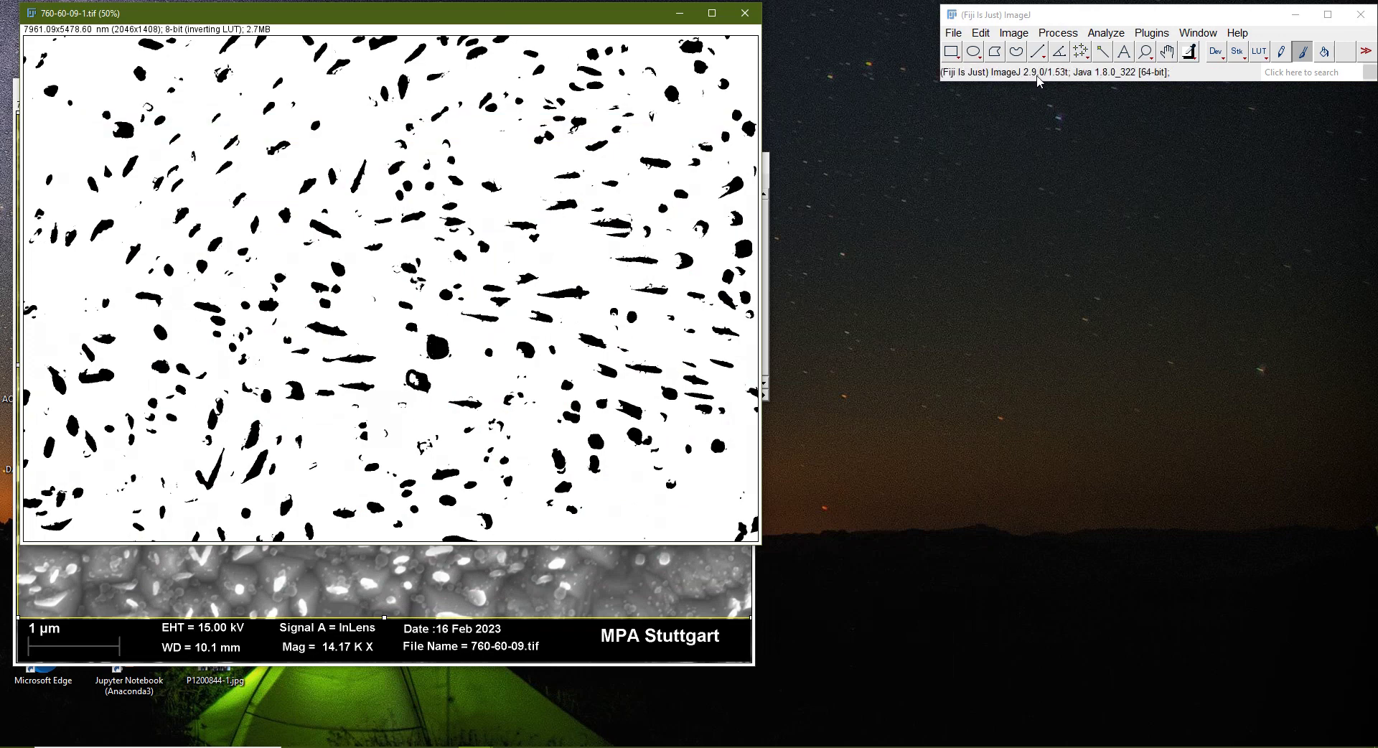
click(953, 33)
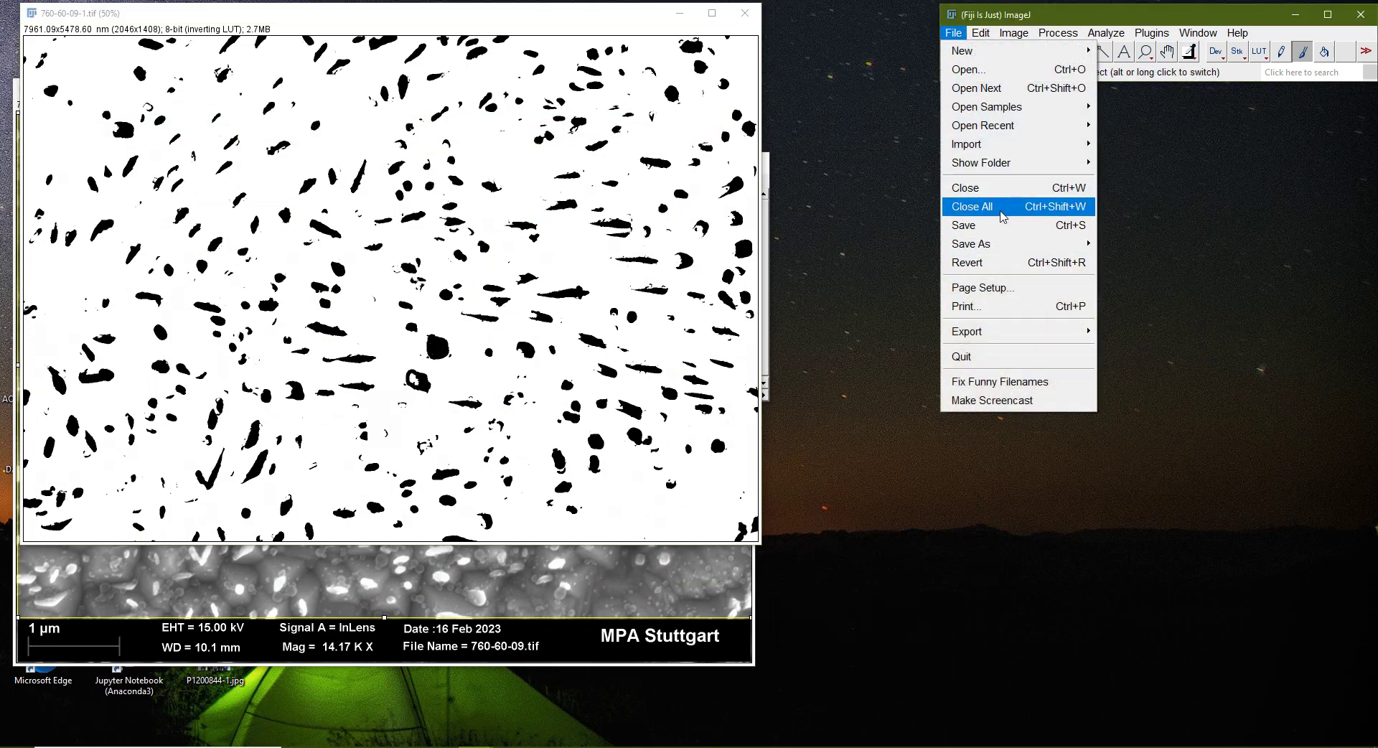
mouse_move(1011, 249)
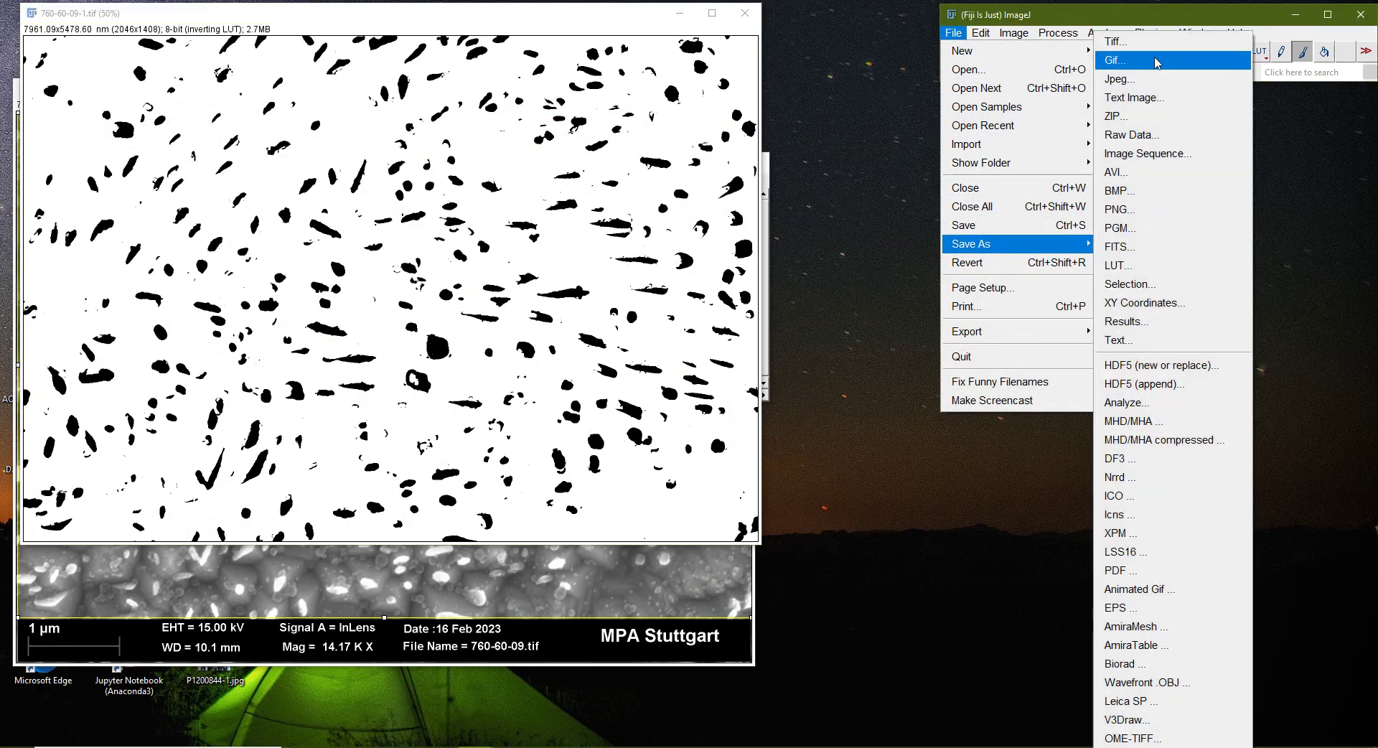
click(1116, 42)
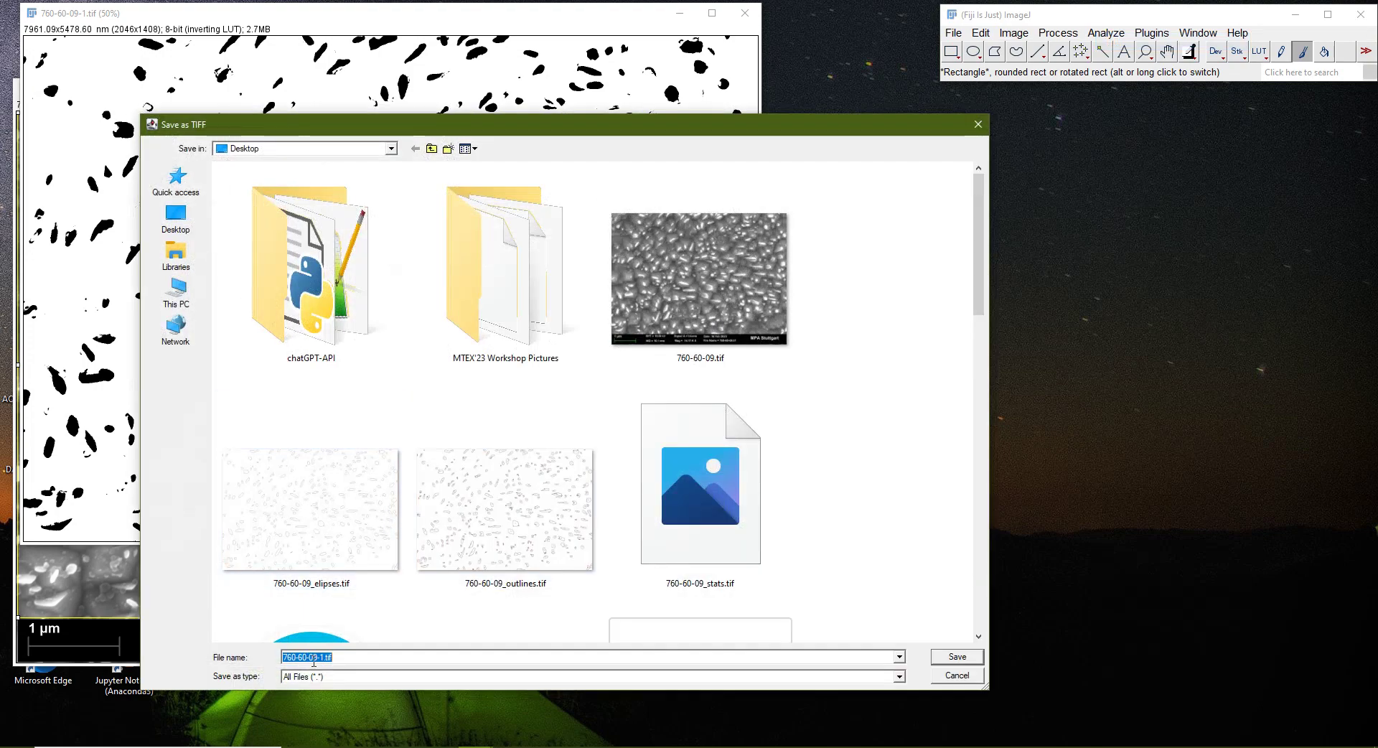
click(328, 659)
text(_particles)
key(Return)
click(745, 13)
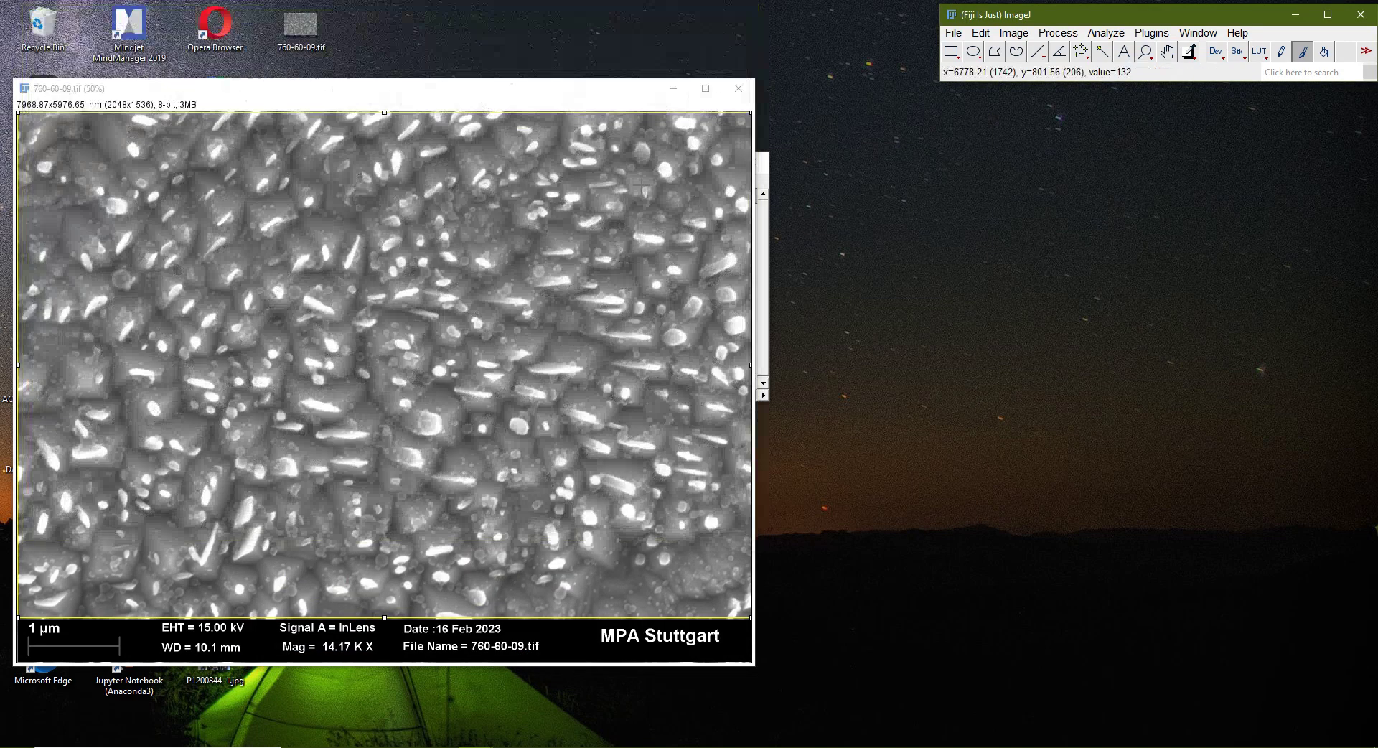
click(954, 33)
mouse_move(1055, 244)
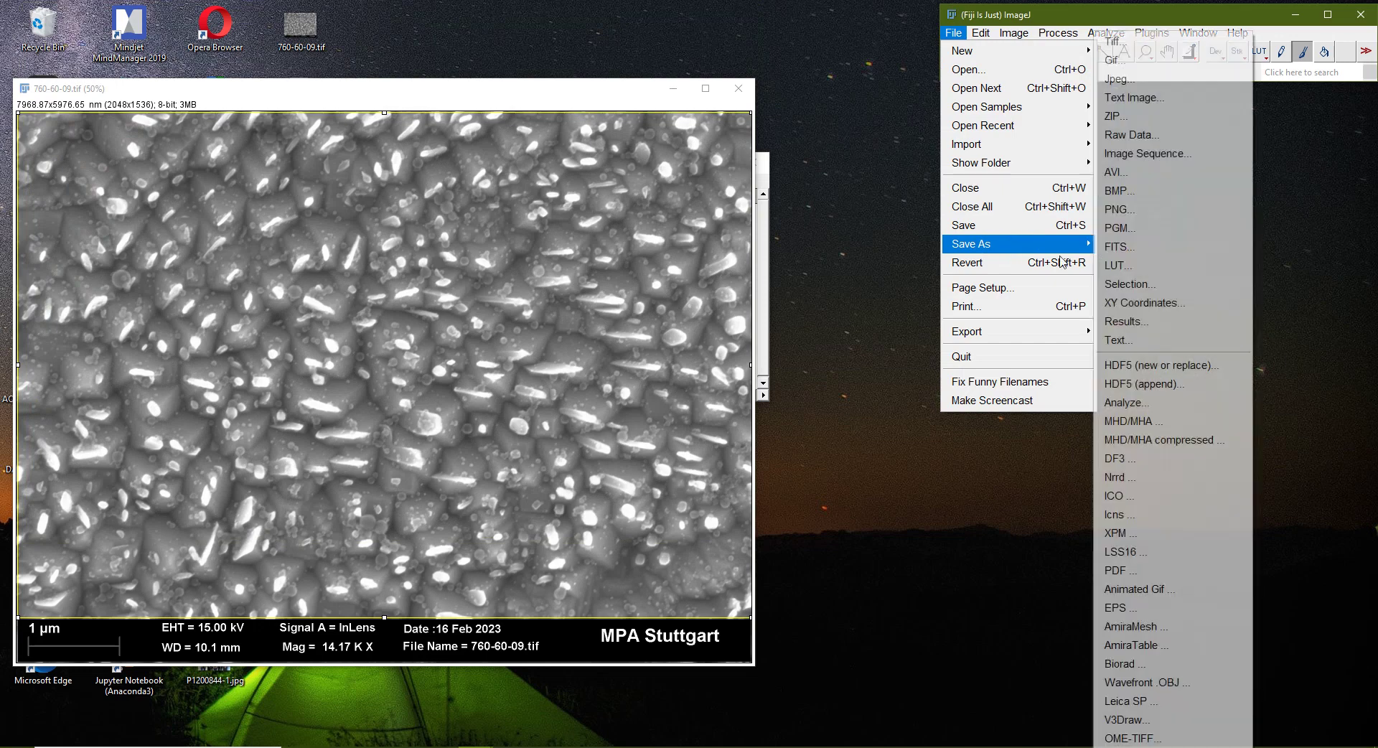
click(1116, 41)
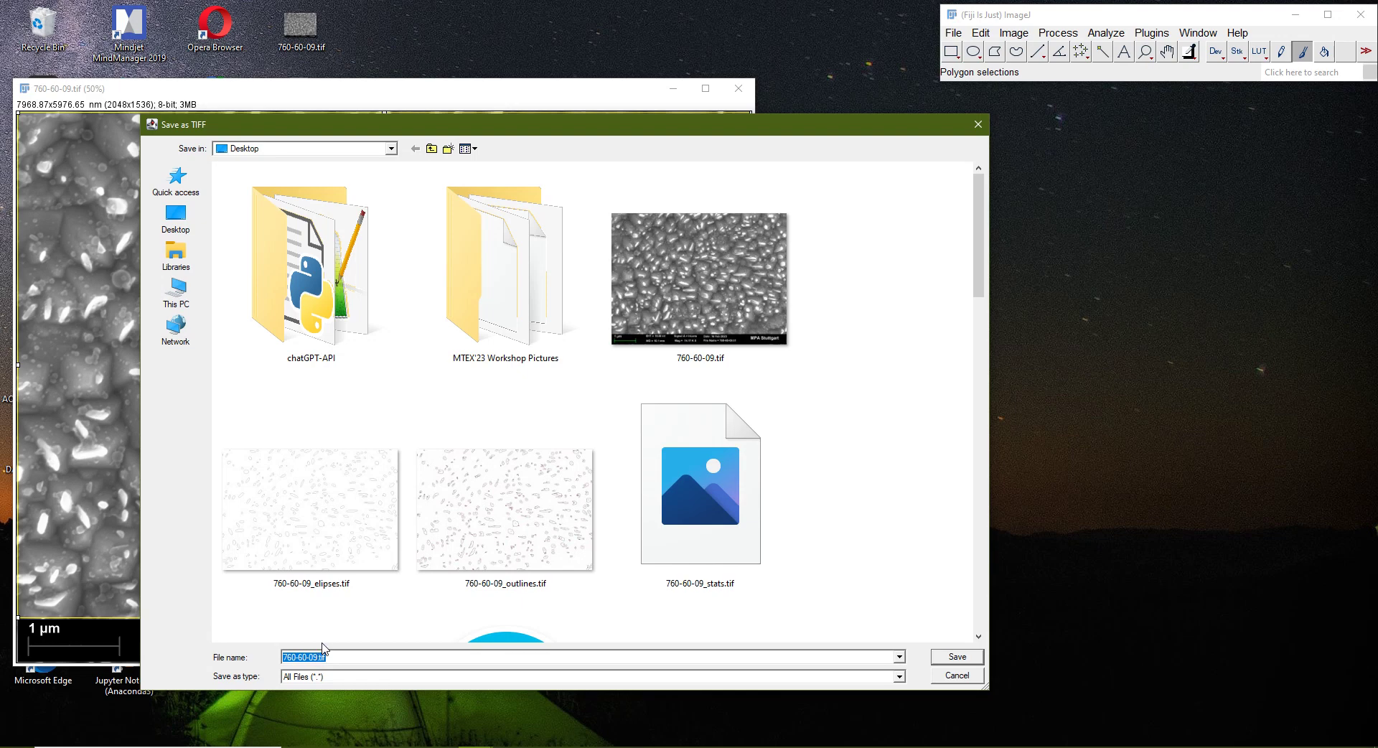
click(963, 678)
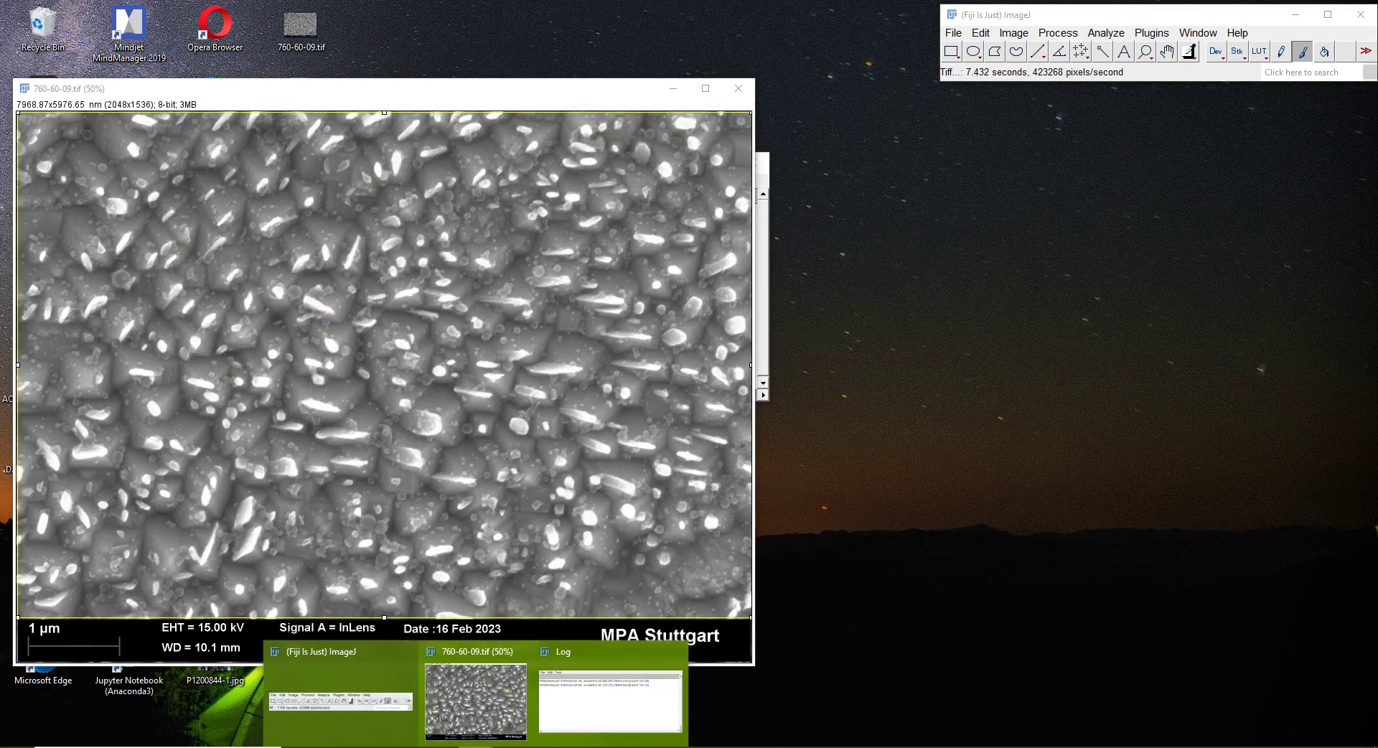
Bring the 760-60-09.tif micrograph forward and show the Plugins menu list
click(477, 732)
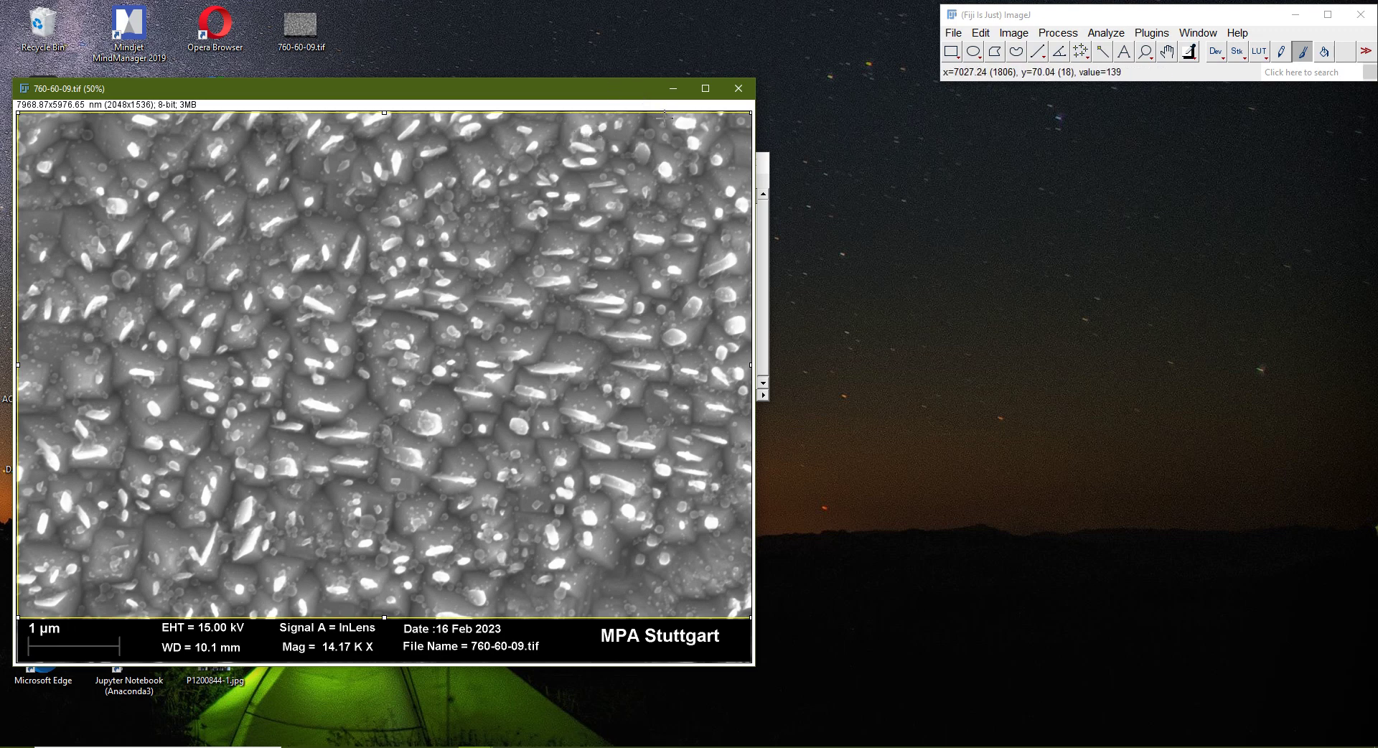
click(1151, 33)
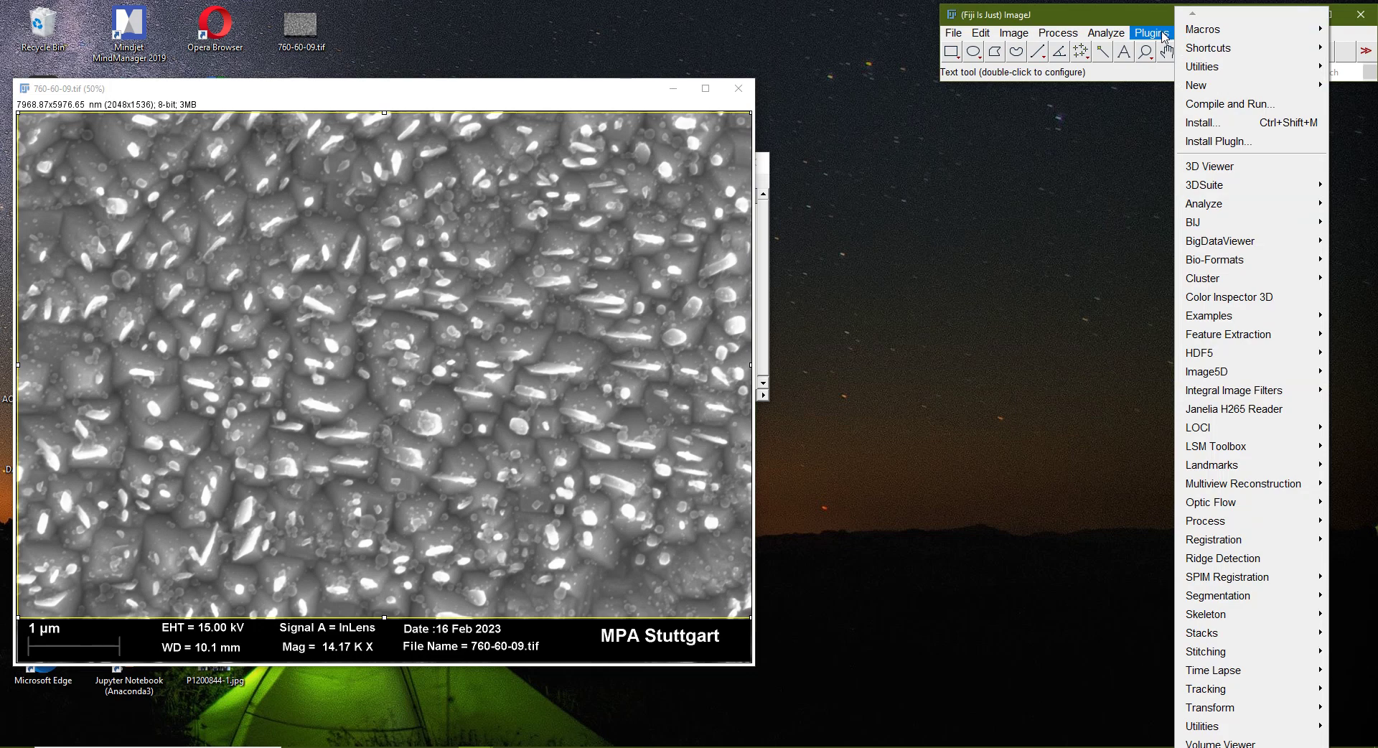